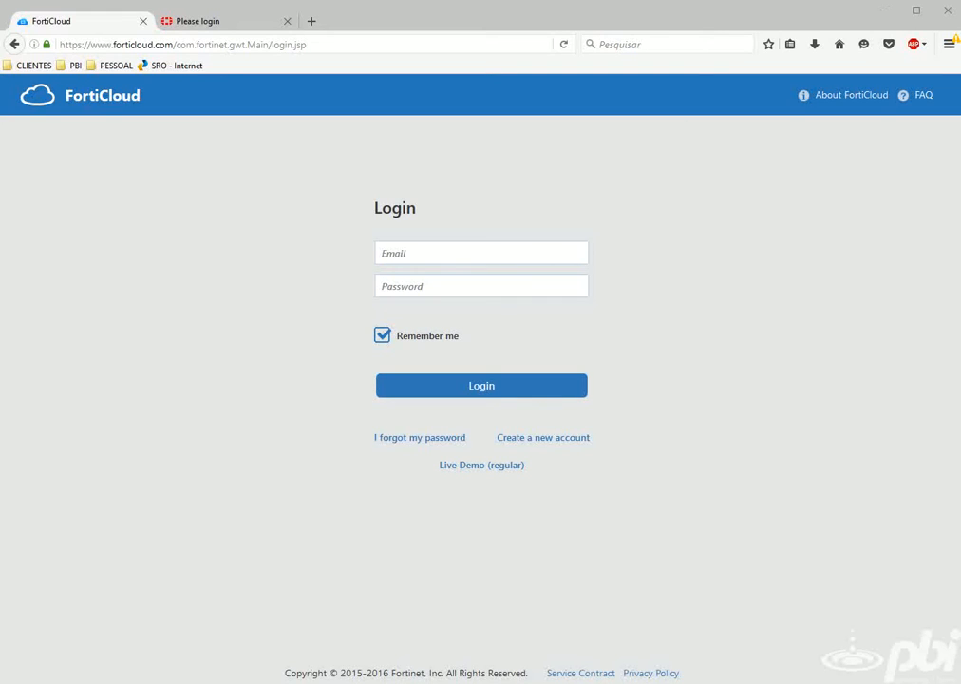
Log in to the FortiAP 220B at 172.21.64.51 as admin and highlight its v5.2 firmware version.
left_click(220, 22)
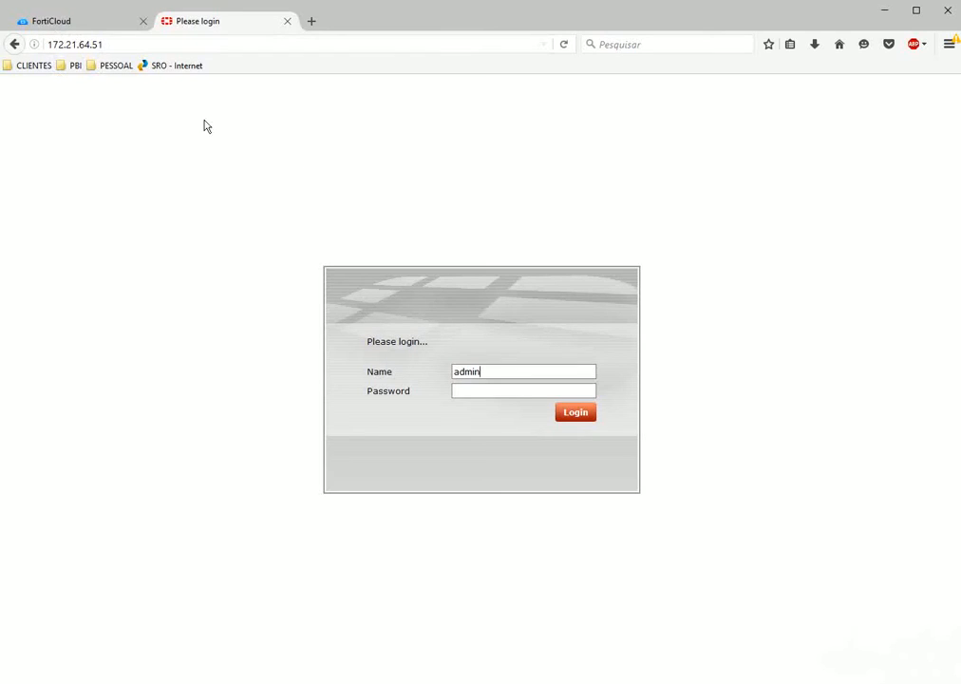
key("Return")
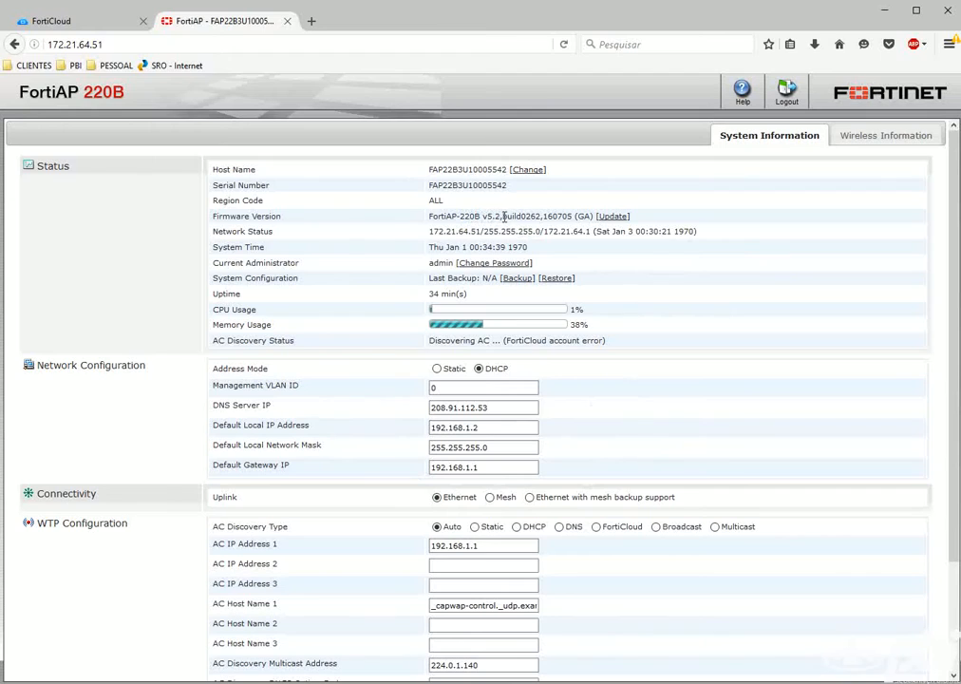
left_click_drag(431, 217, 592, 215)
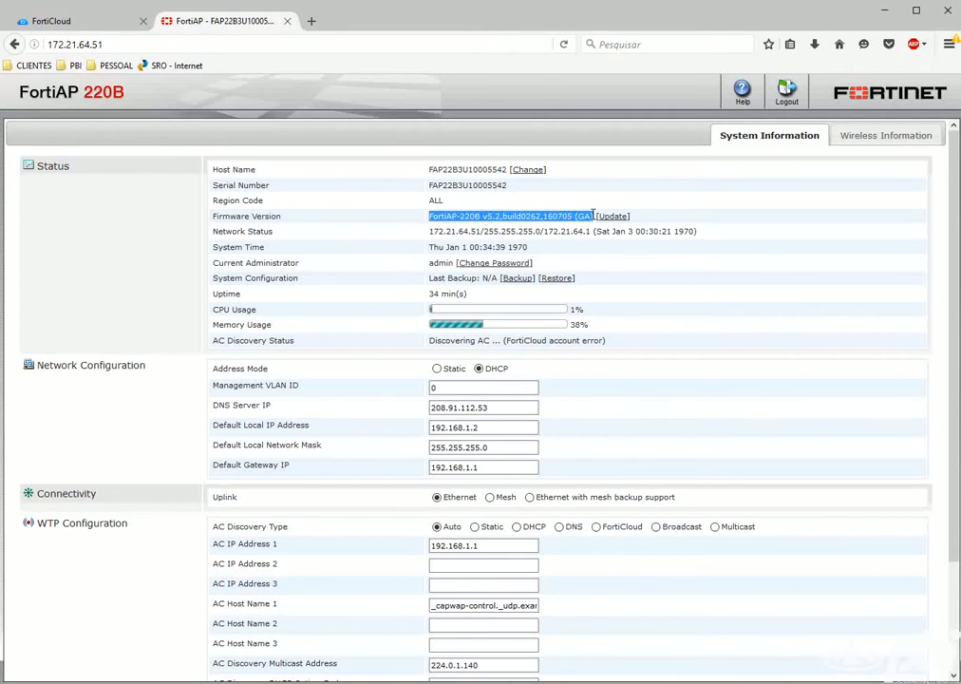
left_click(589, 216)
left_click_drag(429, 218, 504, 216)
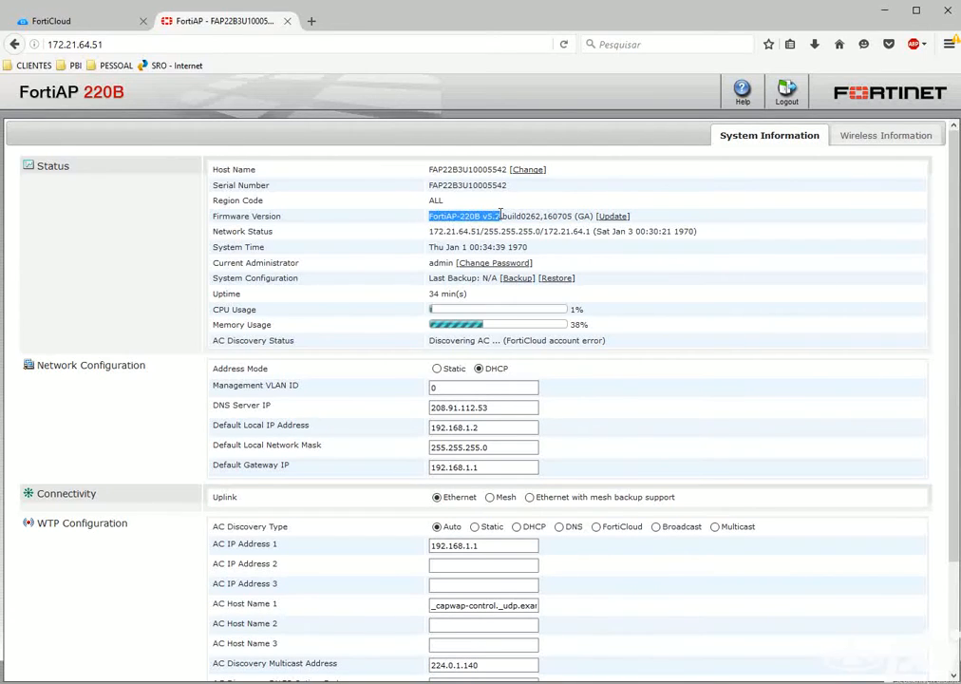
Sign in to the FortiCloud portal with the account e-mail and password.
left_click(79, 30)
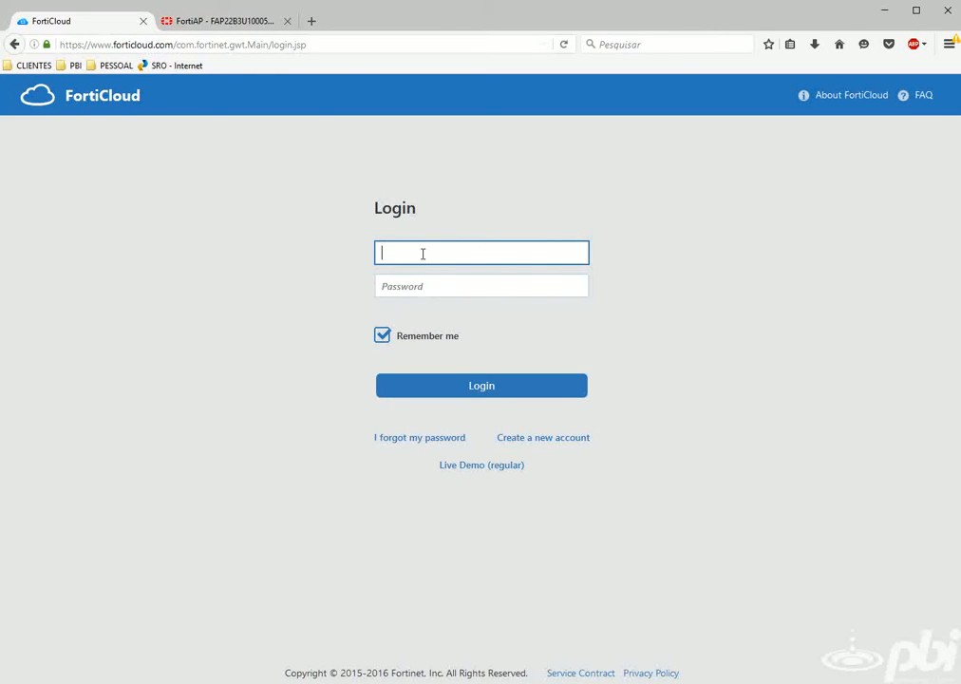
type("@pbi.com.br")
key("Tab")
type("•••••••••")
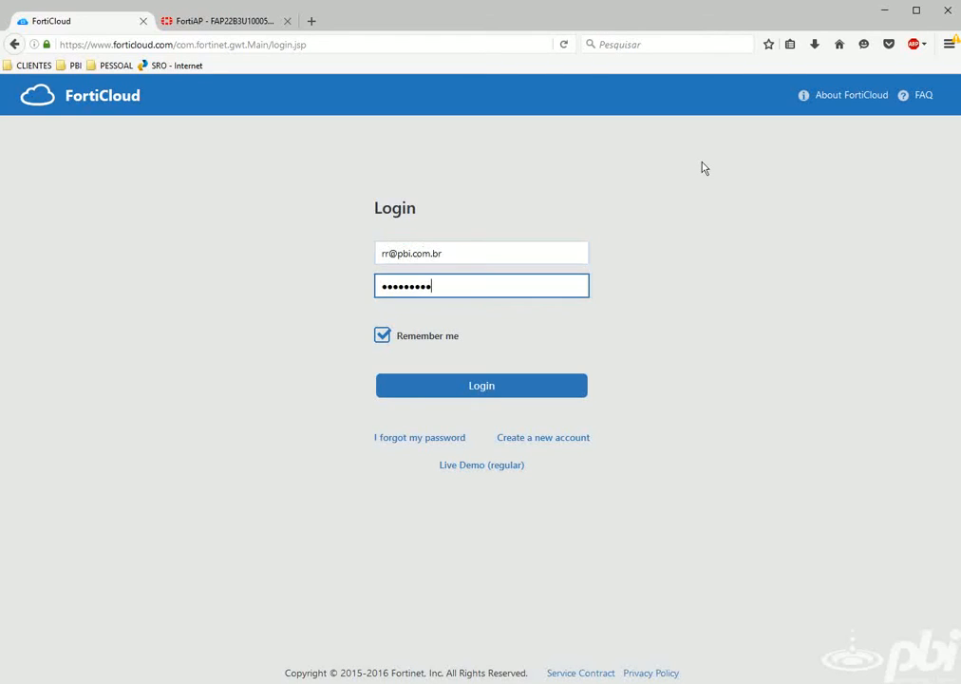
key("Return")
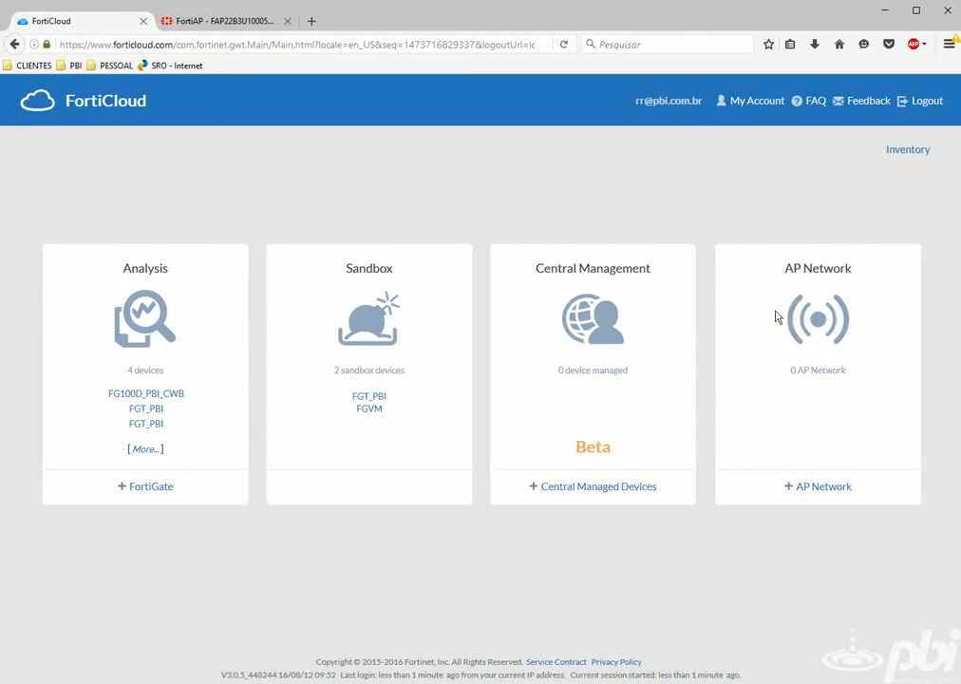
Begin a new AP network named HOME_NETWORK, ready to enter its AP password.
left_click(825, 488)
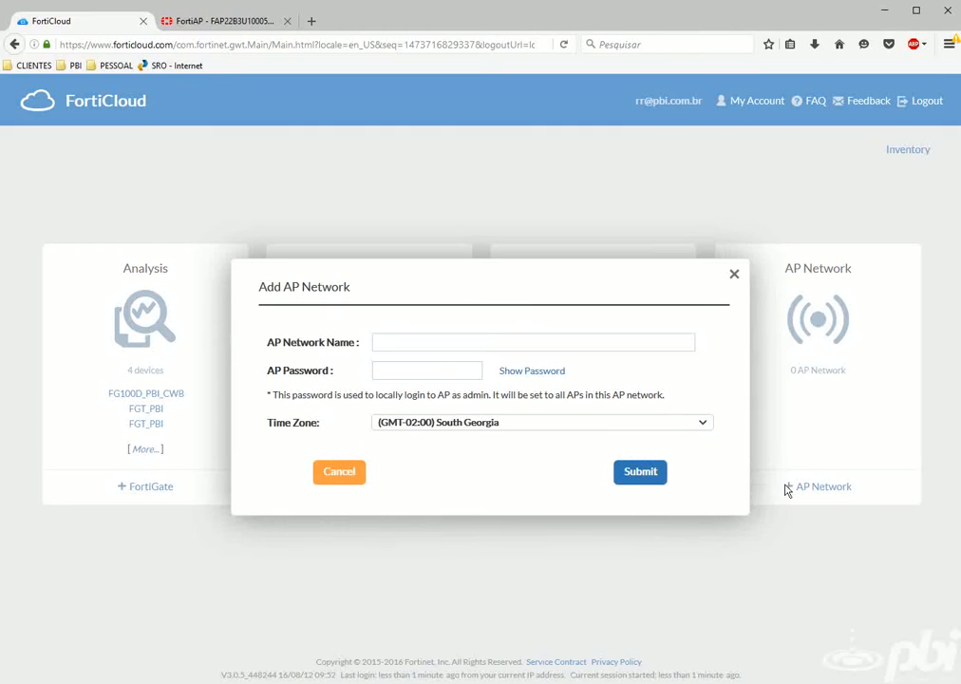
left_click(473, 347)
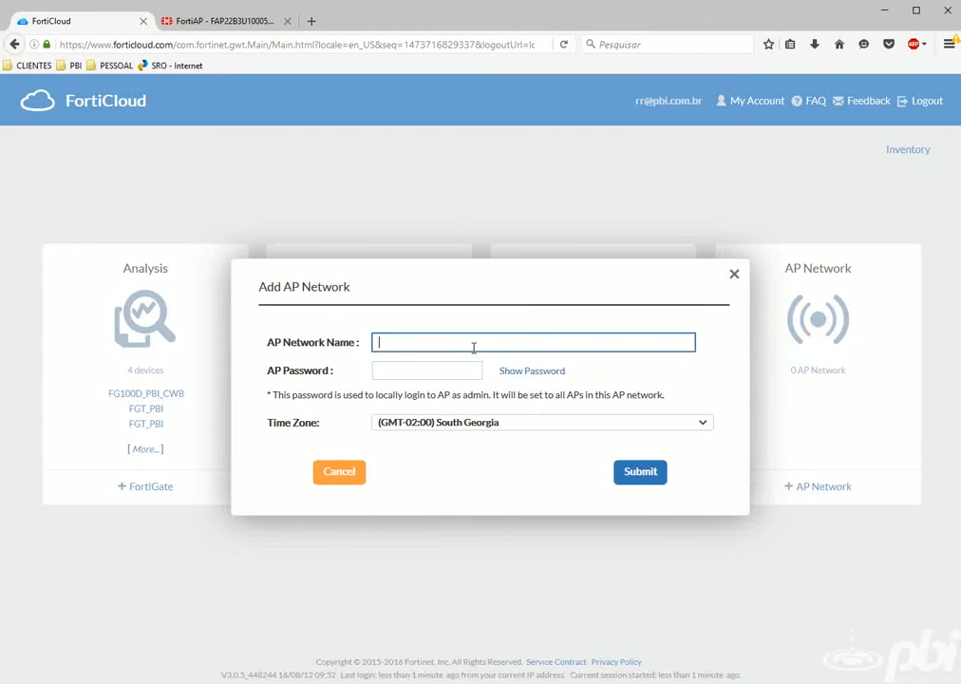
type("HOME_NETWORK")
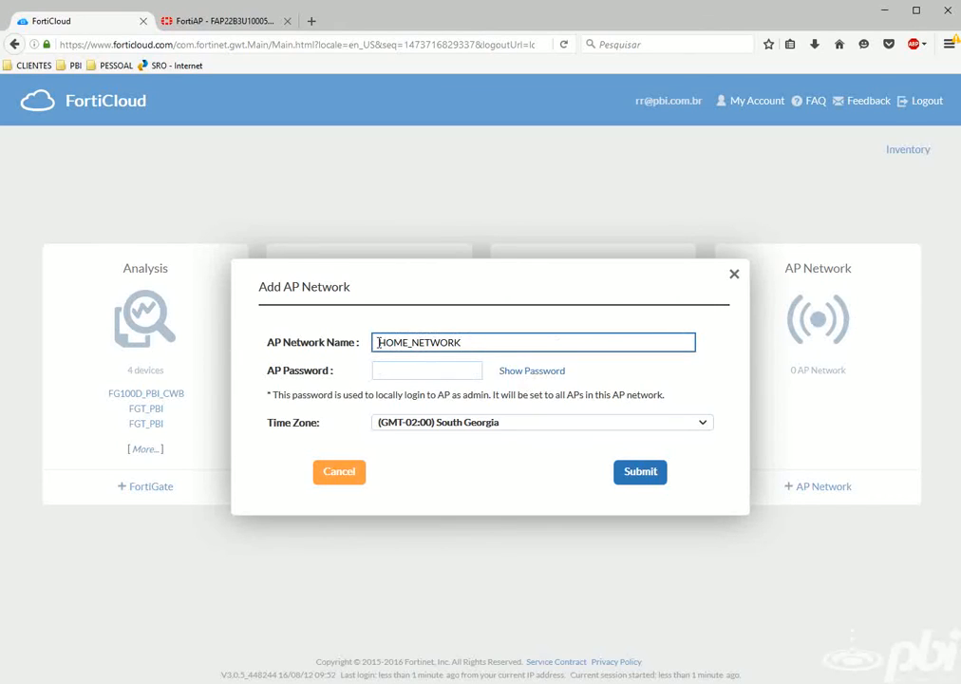
left_click_drag(377, 343, 463, 341)
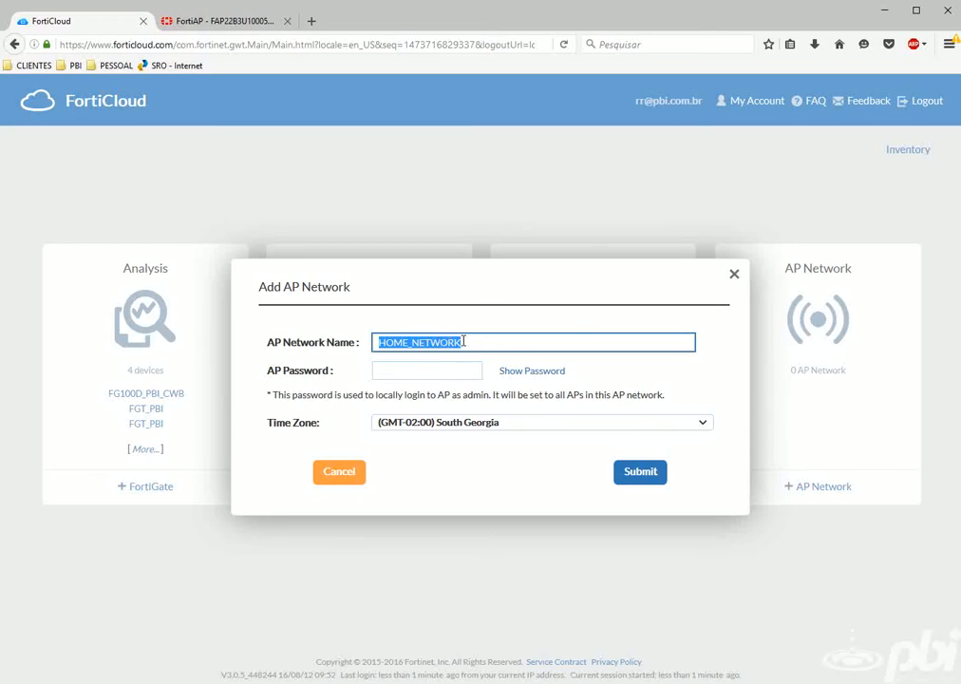
left_click(465, 342)
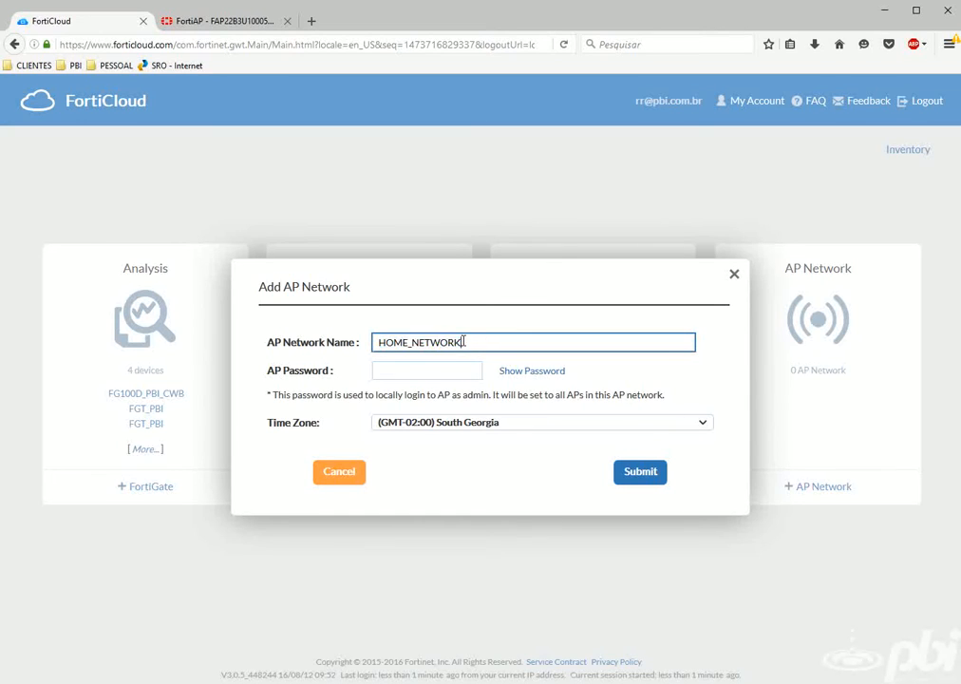
left_click_drag(466, 341, 367, 342)
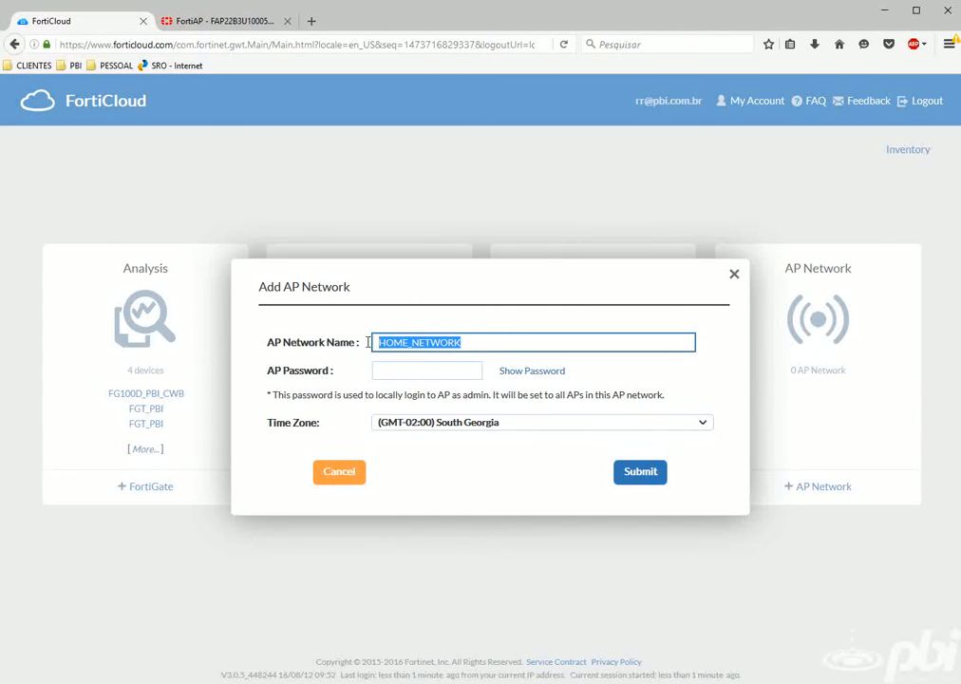
left_click(397, 375)
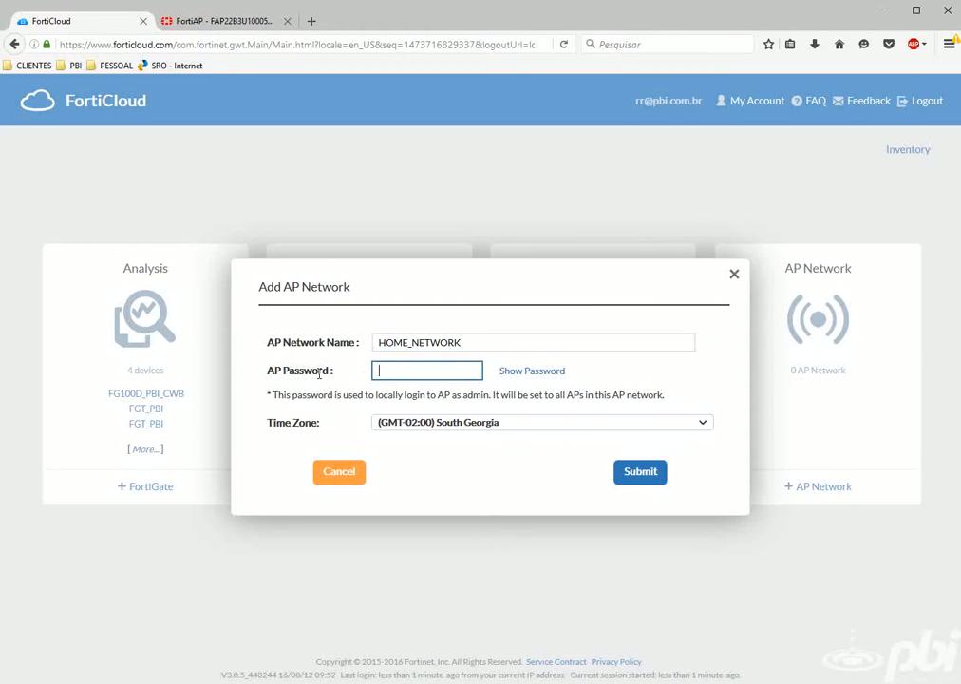
Log out of the FortiAP web UI, log back in as admin, log out again, then return to FortiCloud.
left_click(185, 26)
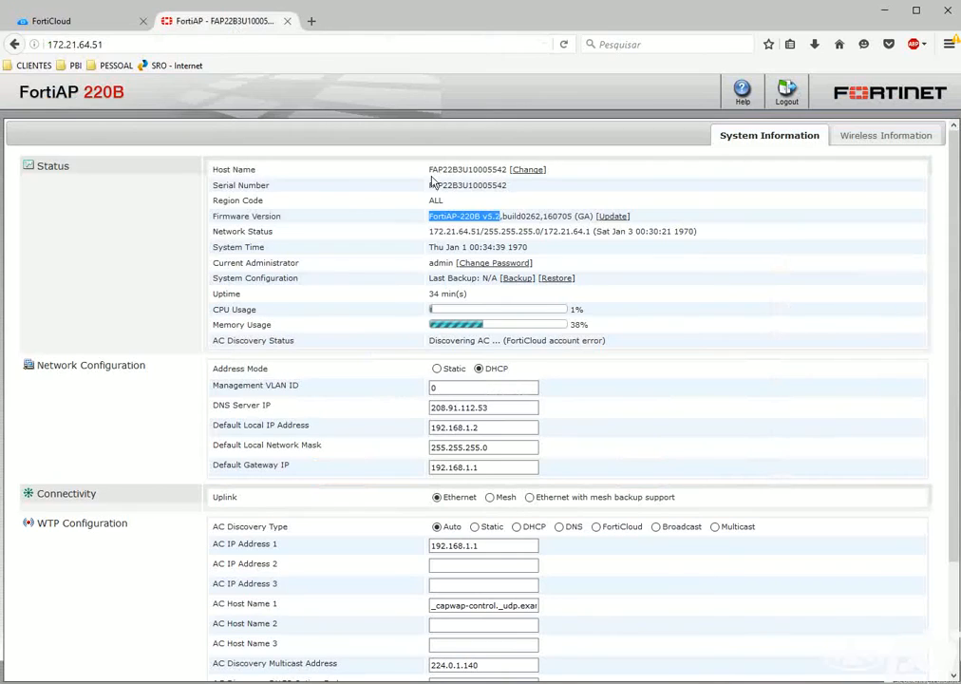
left_click(787, 93)
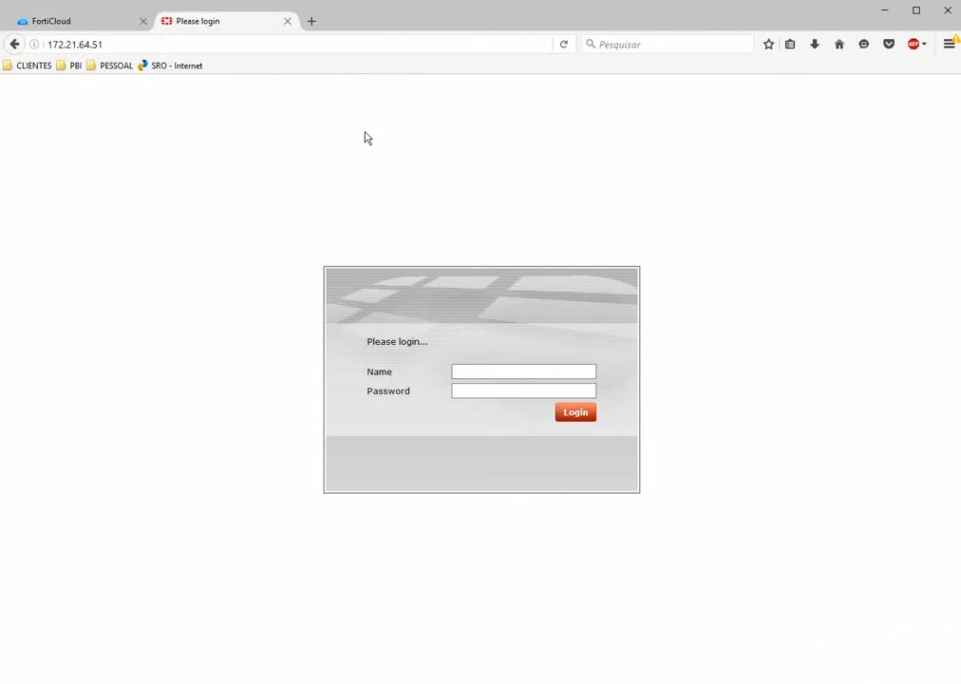
left_click(481, 370)
type("admin")
key("Return")
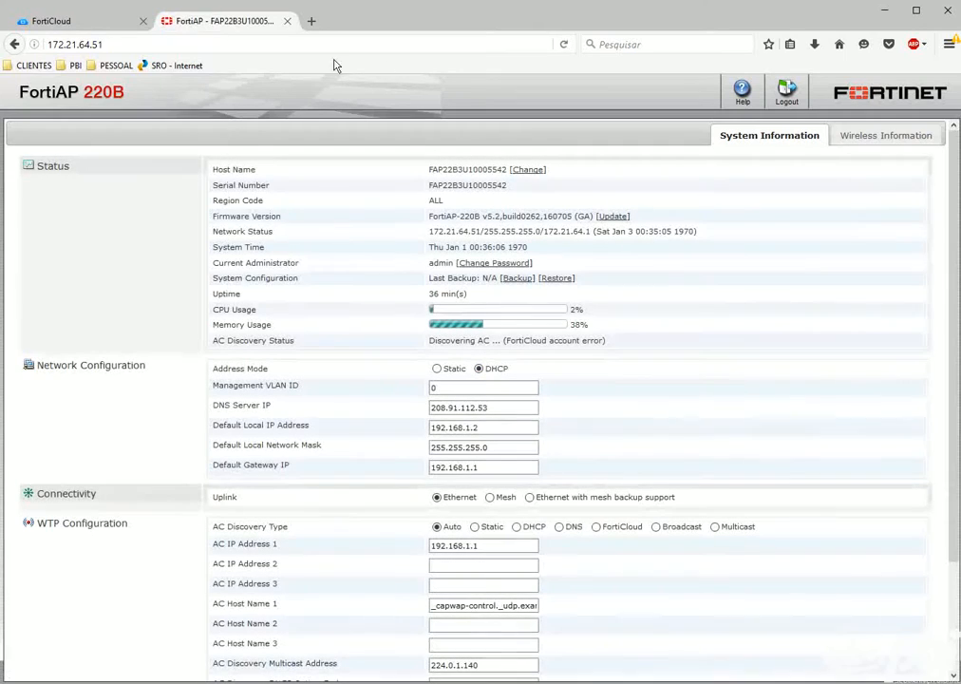
left_click(786, 92)
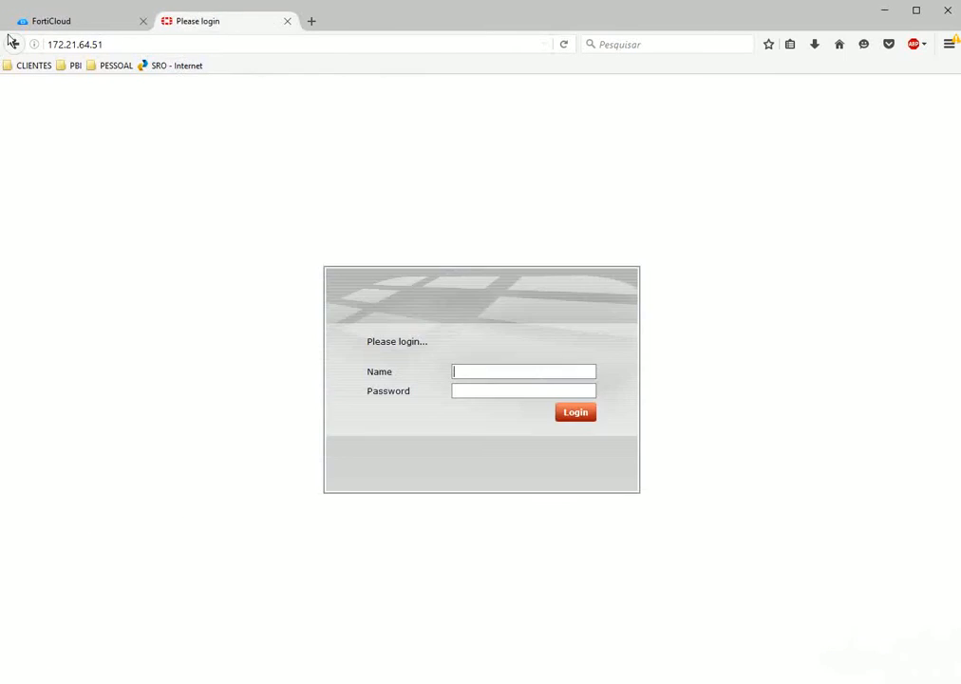
left_click(12, 24)
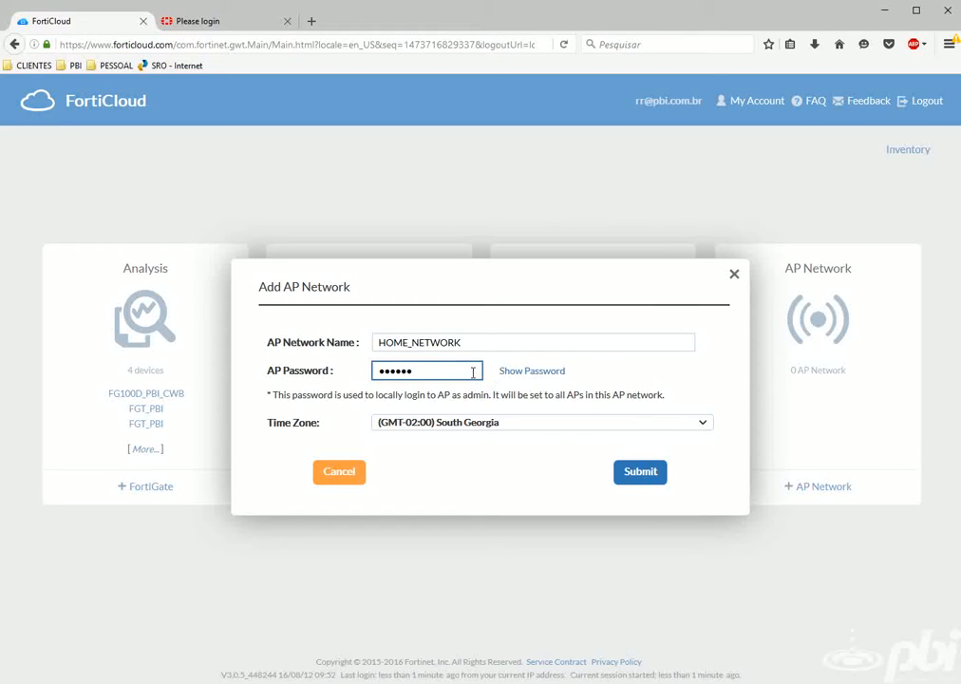
Choose the (GMT-03:00+01:00) Brasilia, Uruguay time zone and submit the HOME_NETWORK network.
left_click(438, 426)
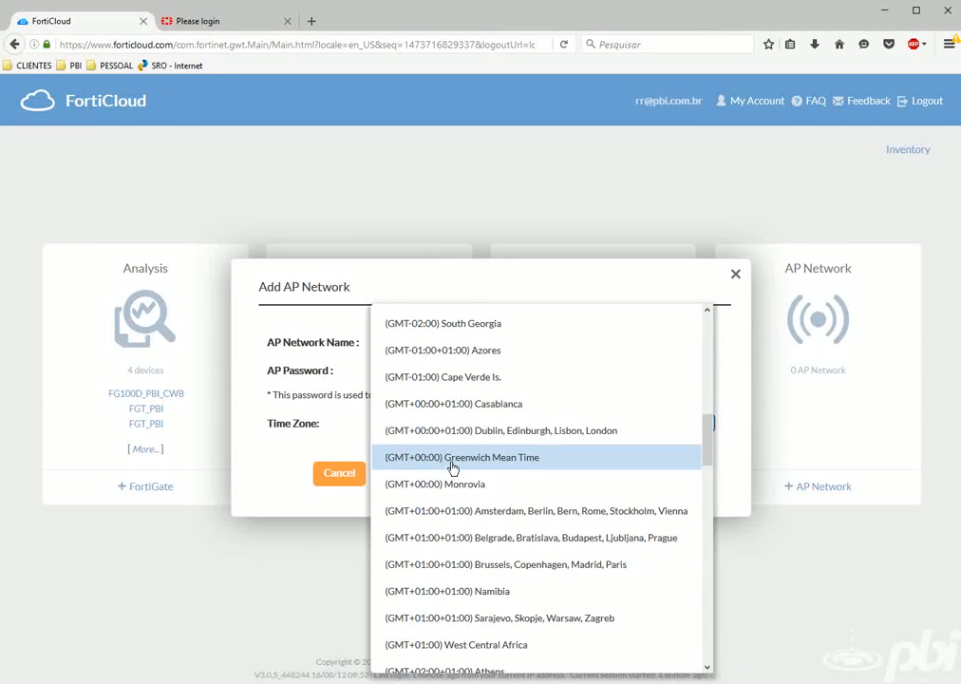
scroll(452, 468, "up", 3)
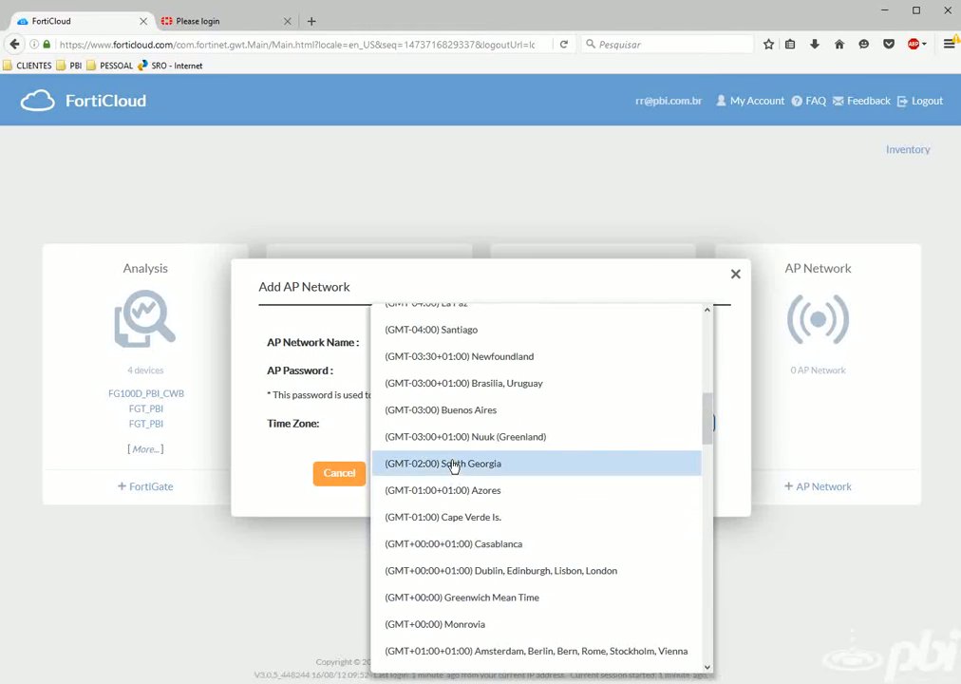
scroll(419, 425, "up", 1)
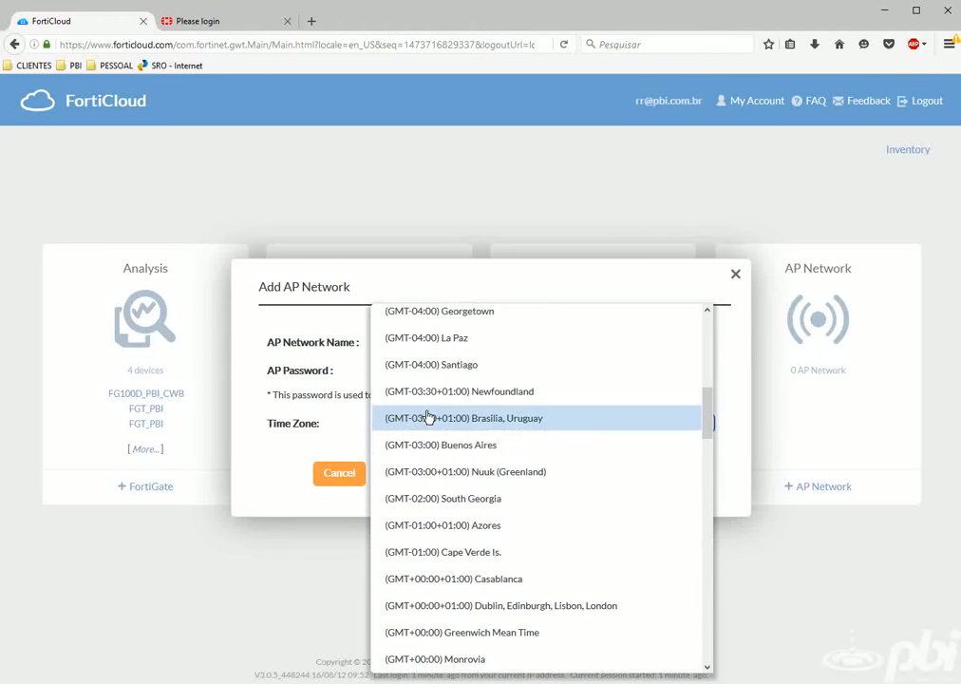
left_click(433, 418)
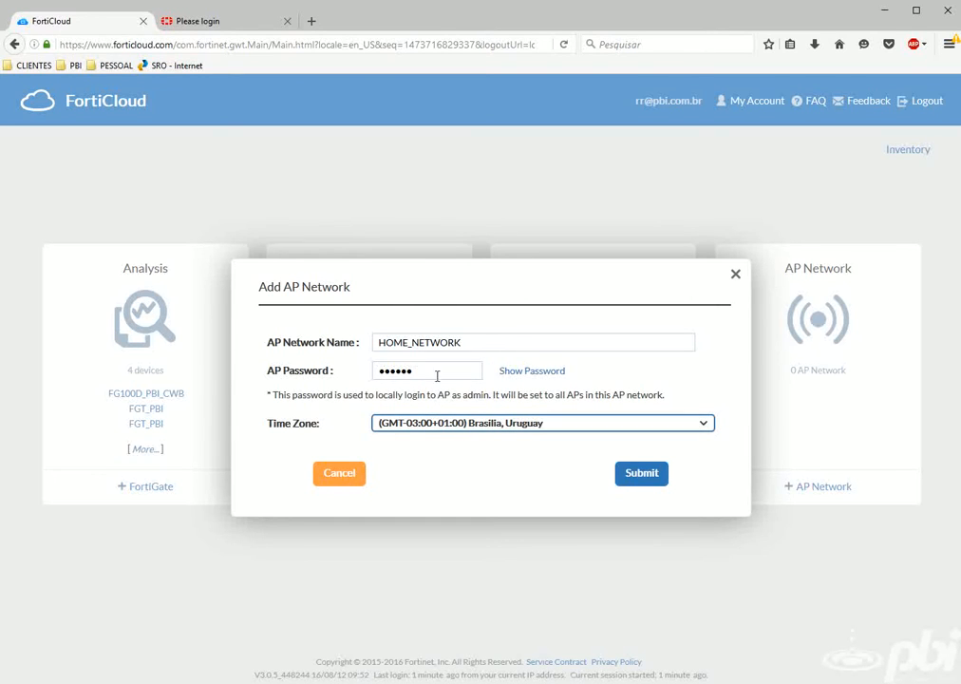
left_click(640, 475)
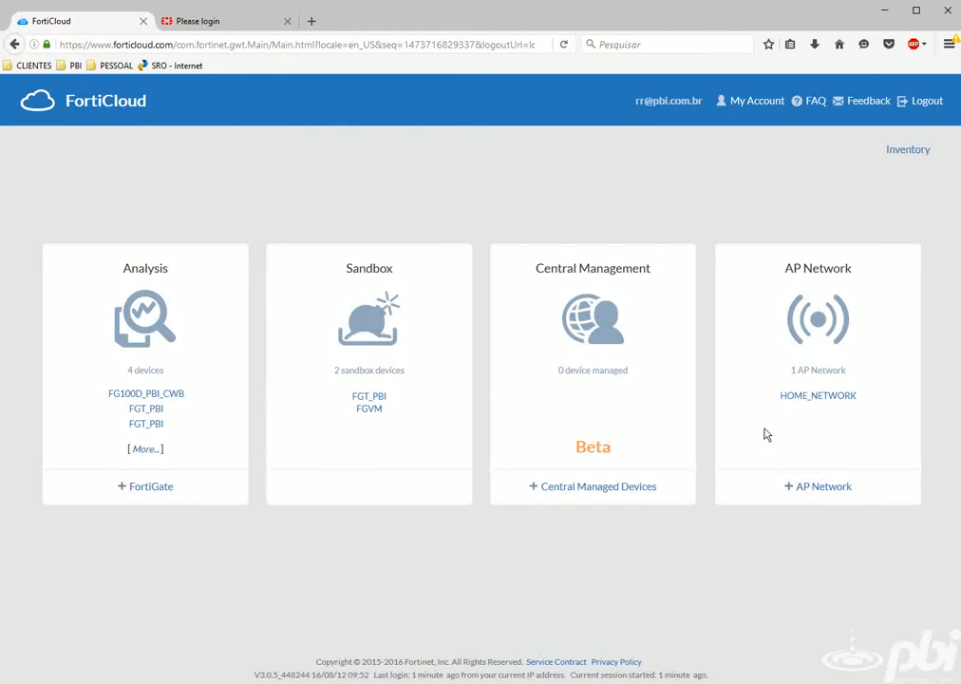
Open HOME_NETWORK, dismiss the location and no-SSID prompts, and enter SOCIAL as the SSID.
left_click(807, 401)
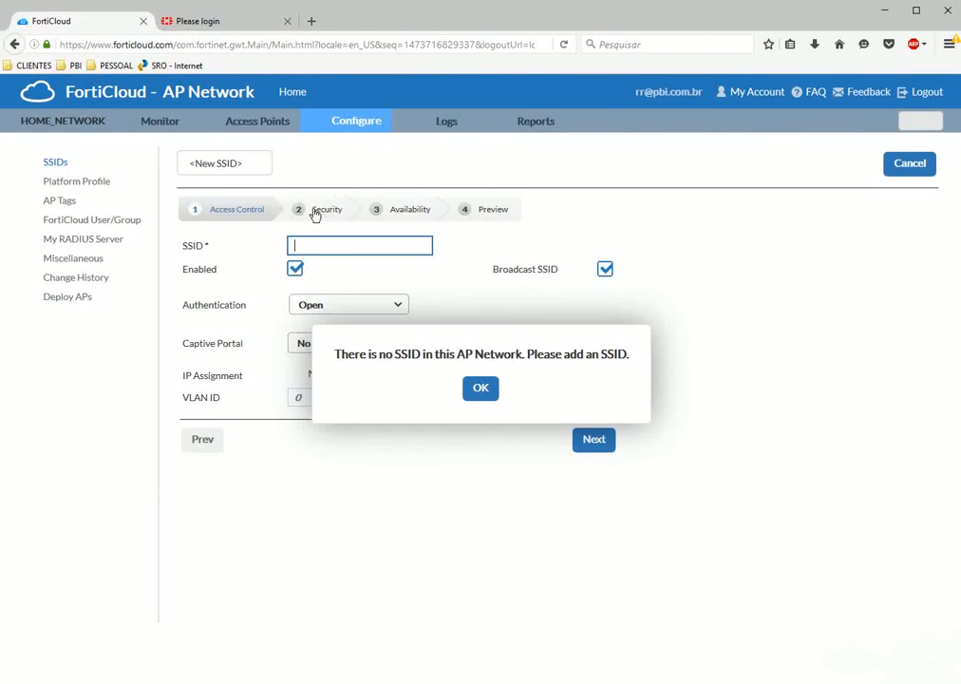
left_click(277, 66)
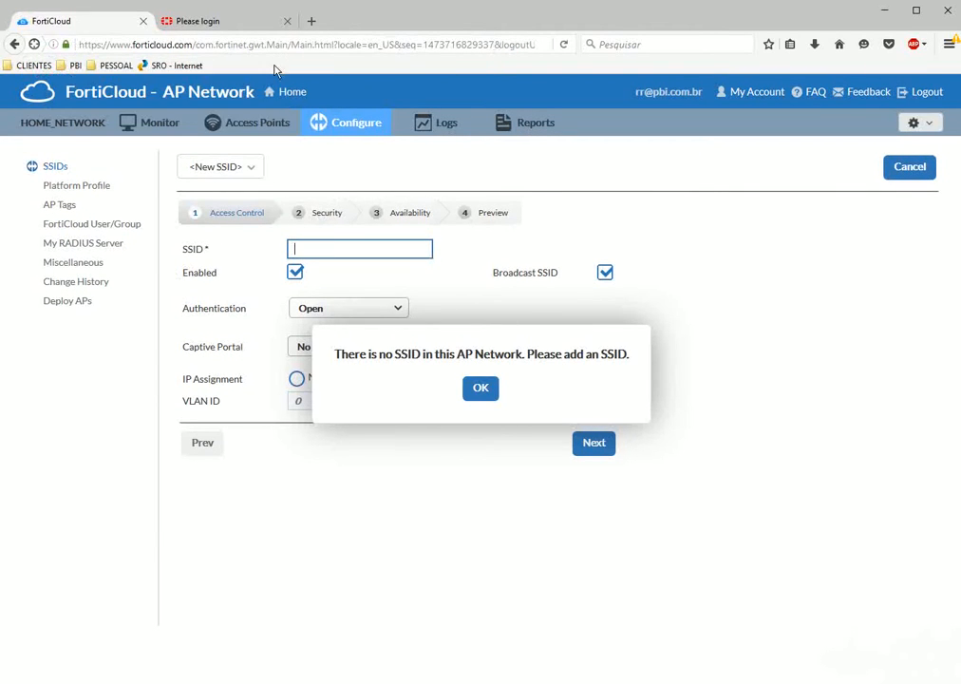
left_click_drag(336, 354, 629, 354)
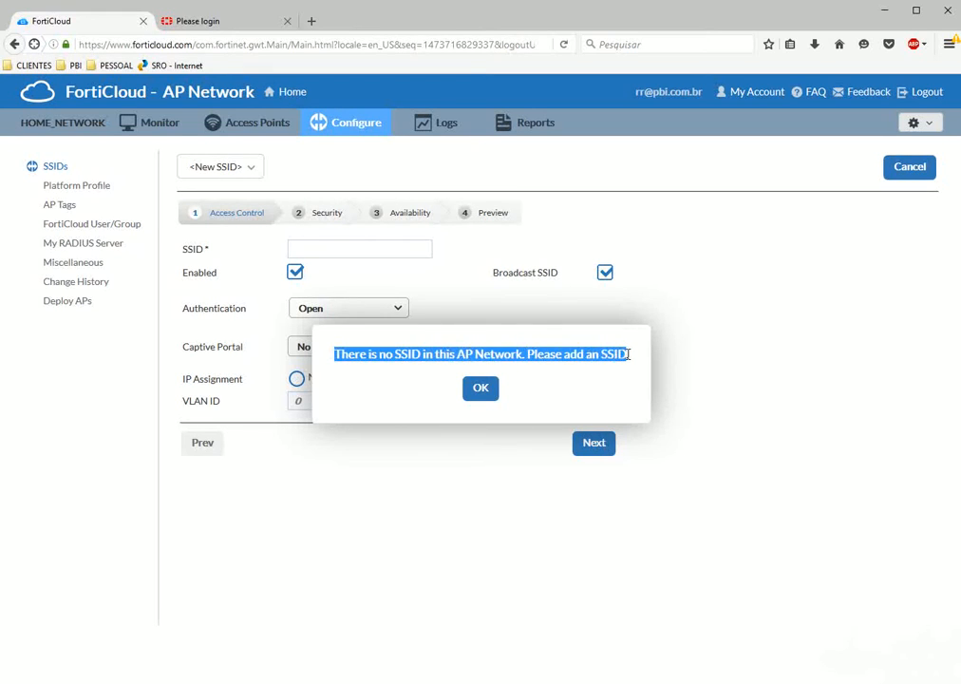
left_click(629, 354)
left_click(481, 388)
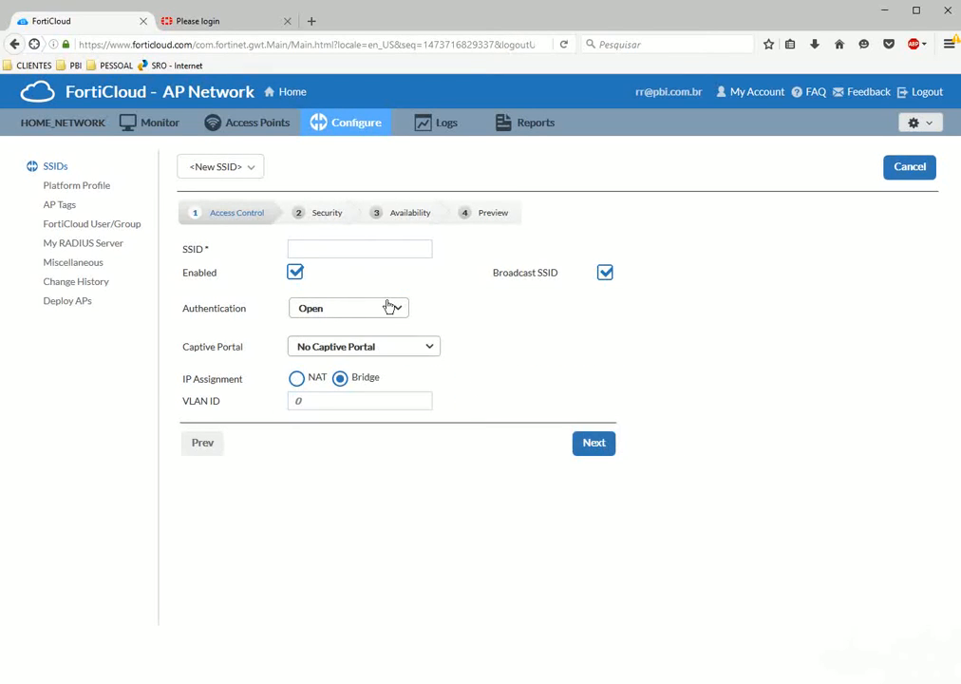
left_click(348, 254)
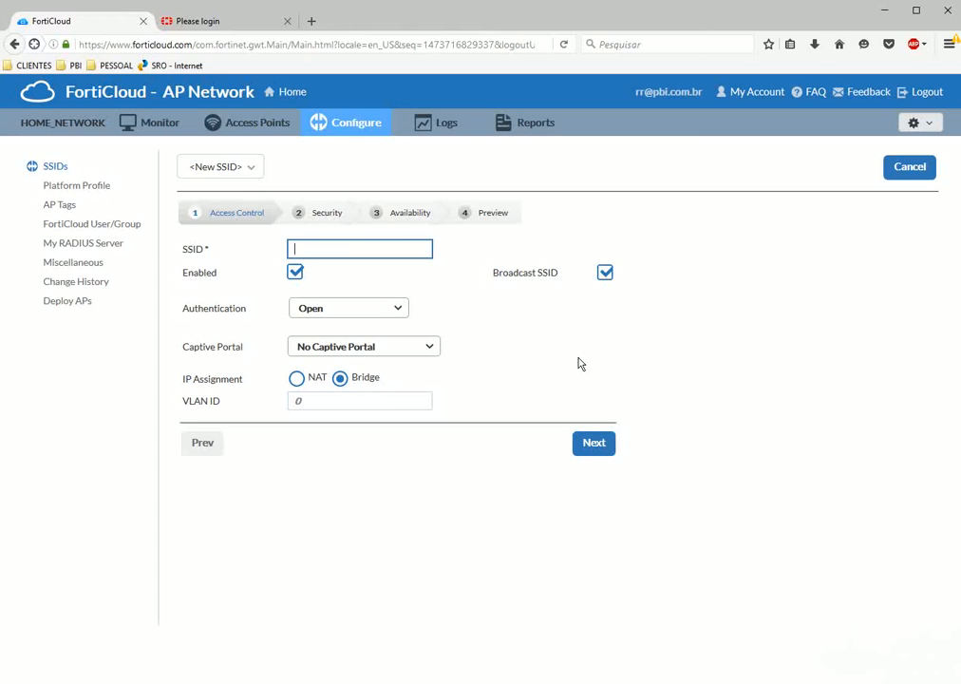
type("SOCIALNETWORK")
Turn Broadcast SSID off and back on so SOCIALNETWORK broadcasts its name, keeping Open authentication.
left_click(603, 275)
left_click(604, 275)
left_click(394, 310)
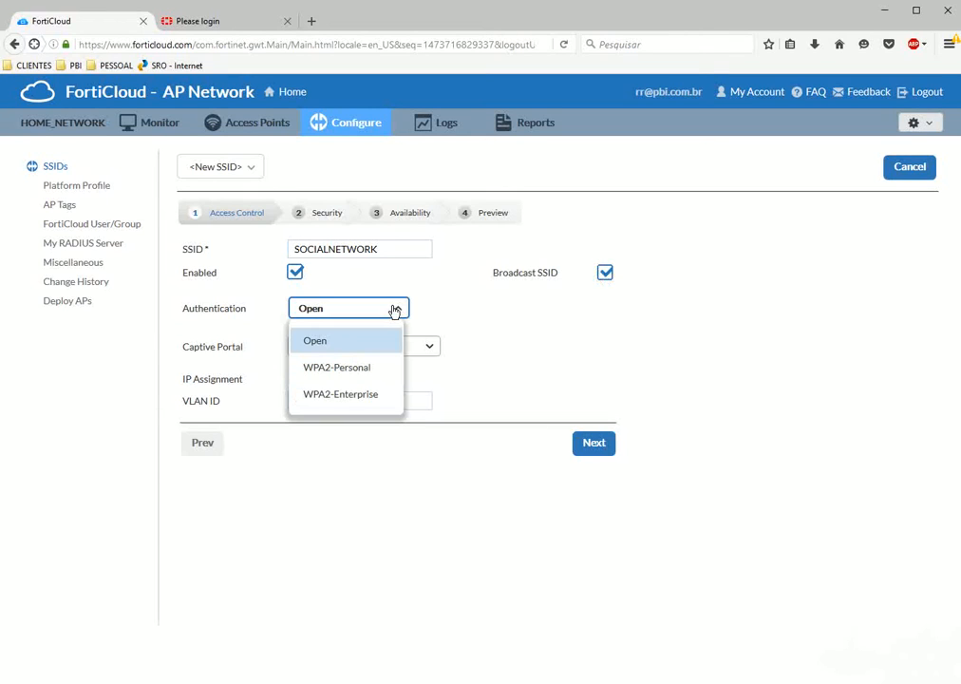
left_click(315, 343)
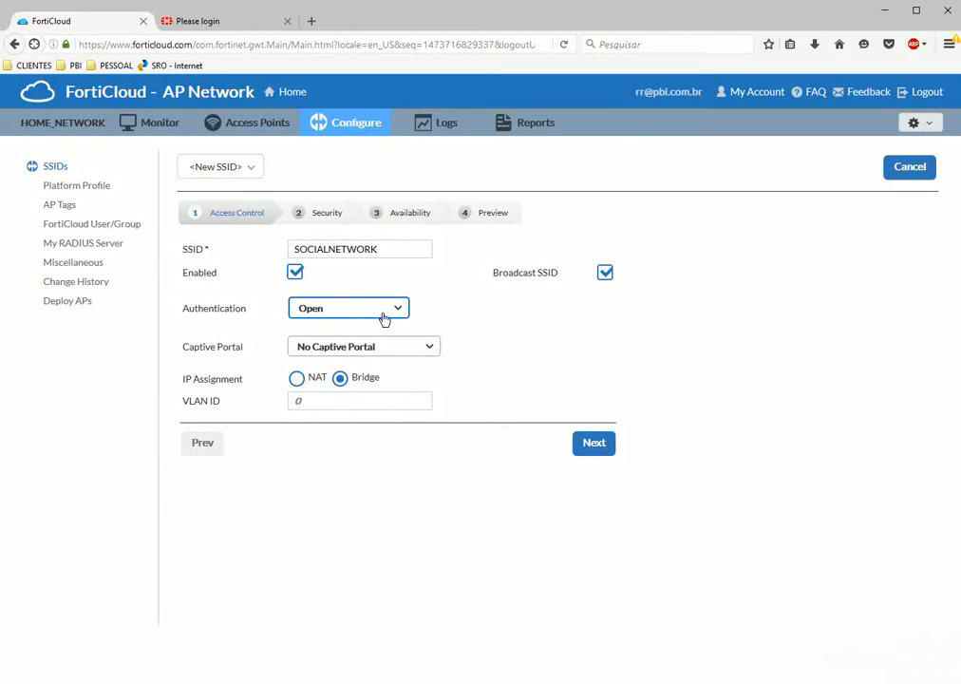
Try WPA2-Personal and WPA2-Enterprise authentication, then set it back to Open.
left_click(357, 316)
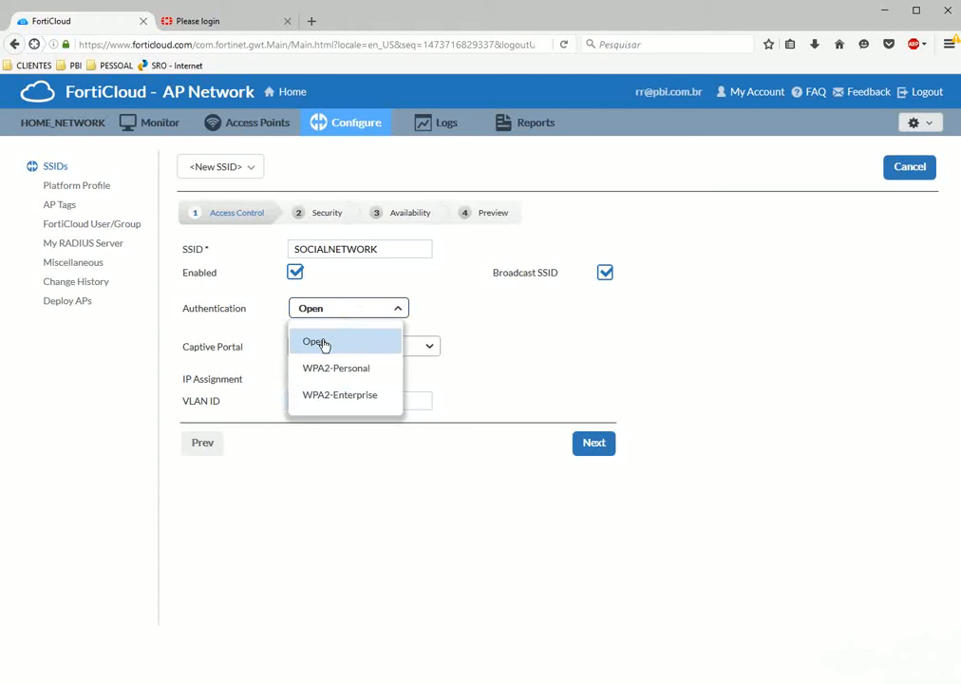
left_click_drag(323, 341, 329, 373)
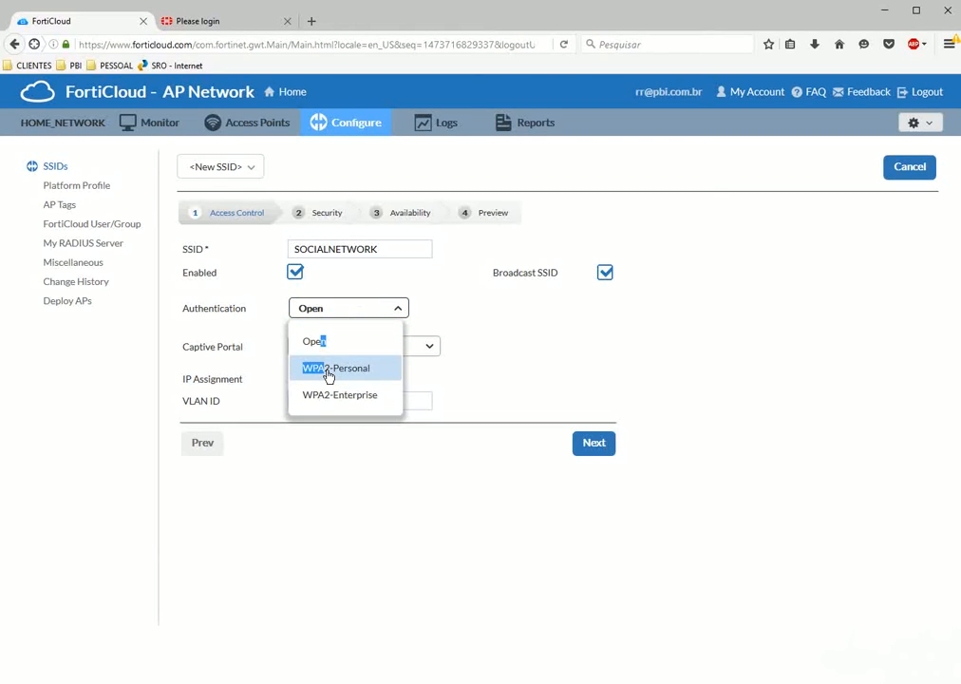
left_click(329, 371)
left_click(342, 309)
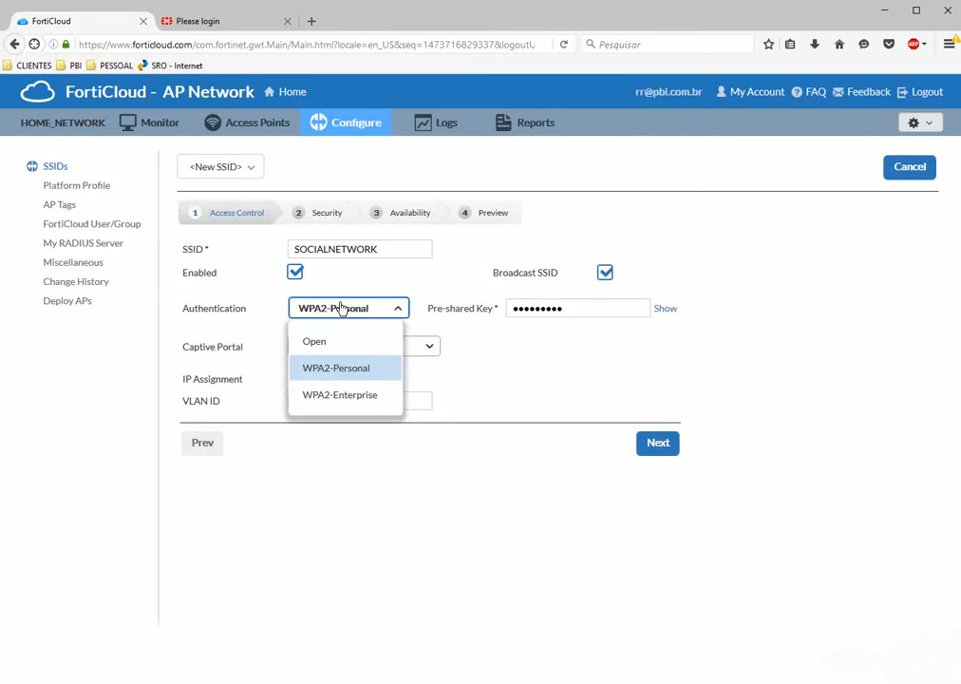
left_click(338, 394)
left_click(339, 307)
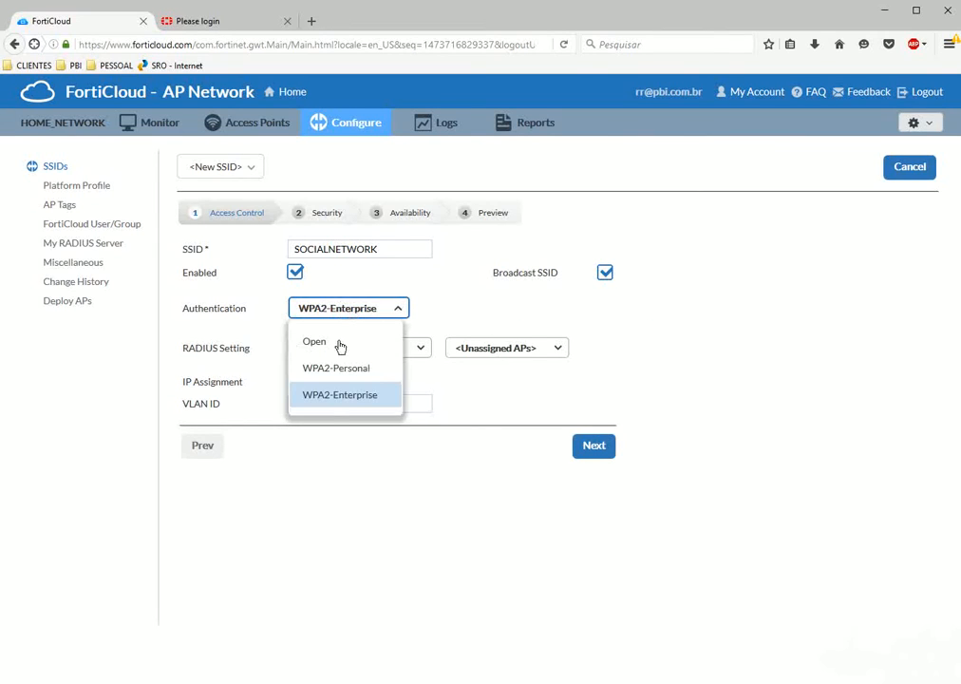
left_click(312, 342)
left_click(338, 354)
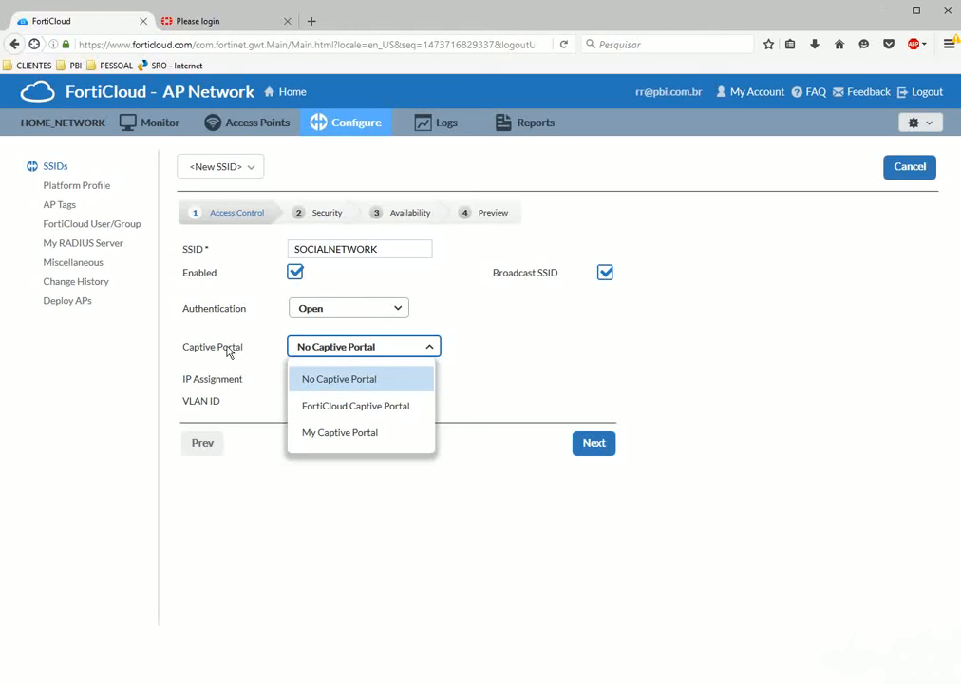
Try a self-hosted captive portal, then switch to FortiCloud Captive Portal.
left_click(328, 433)
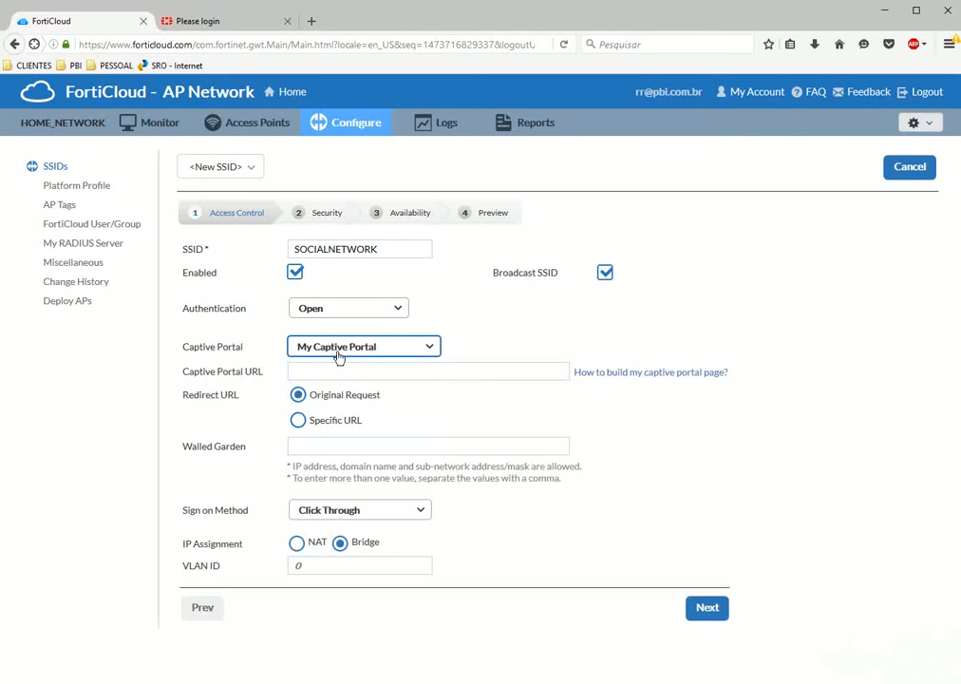
left_click(335, 374)
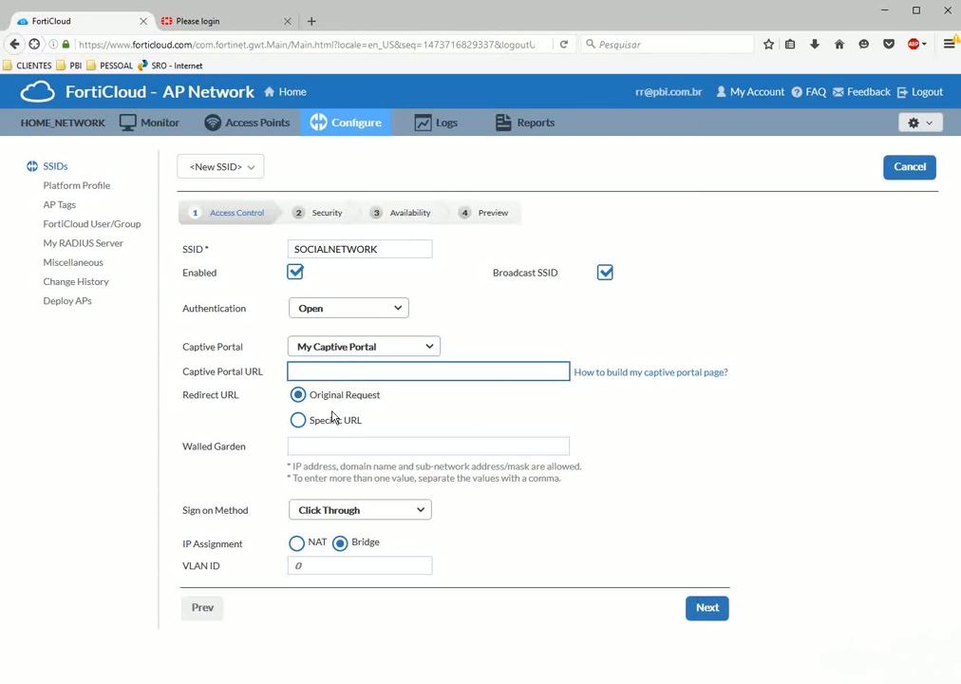
left_click(347, 352)
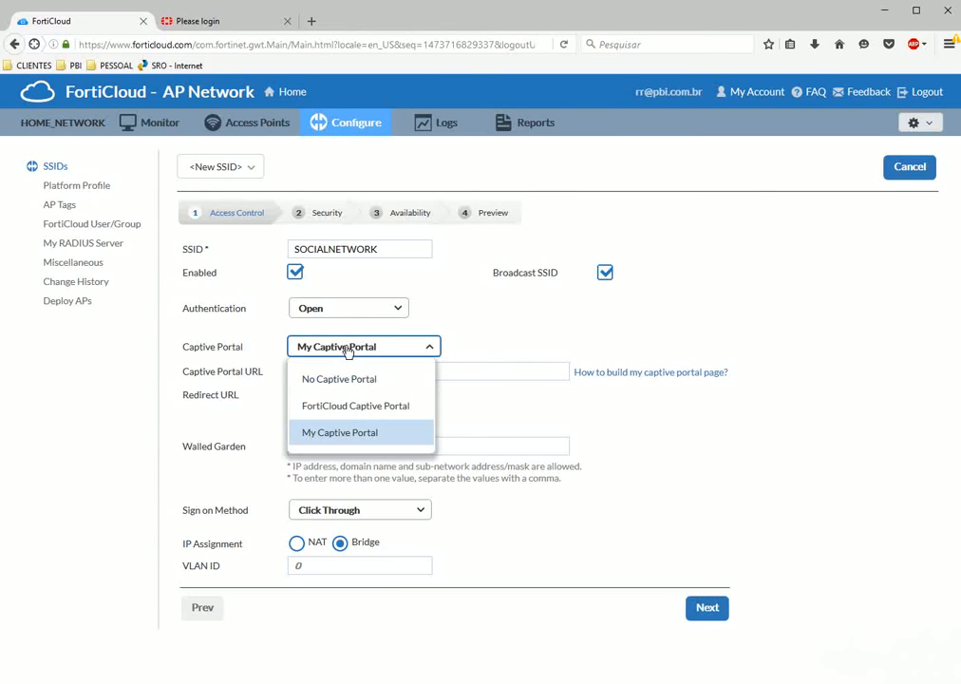
left_click(358, 409)
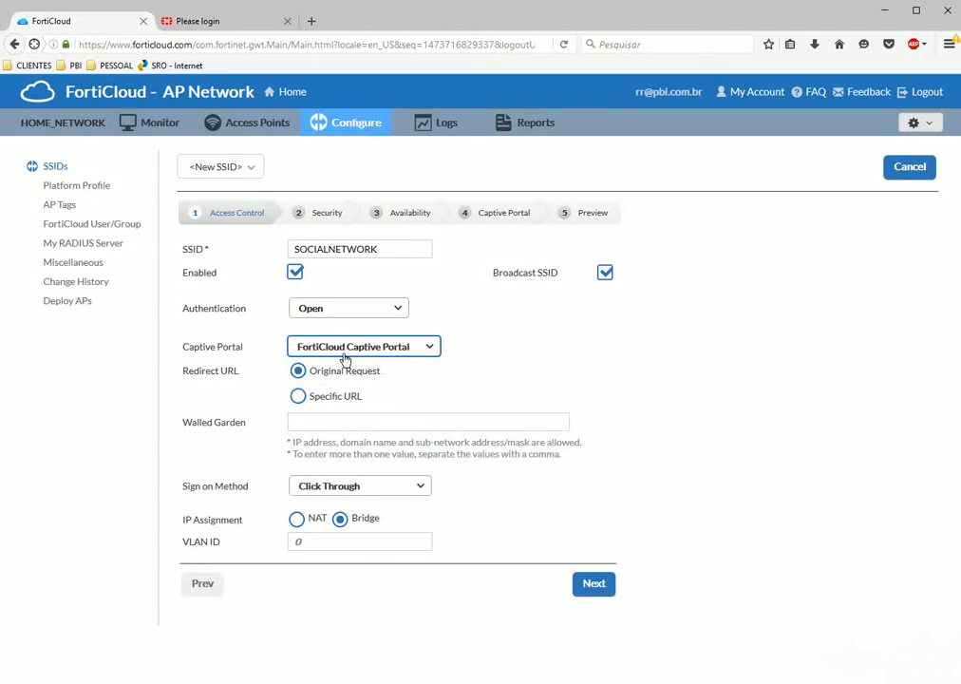
Set the captive portal sign-on method to Social Media instead of Click Through.
left_click(348, 485)
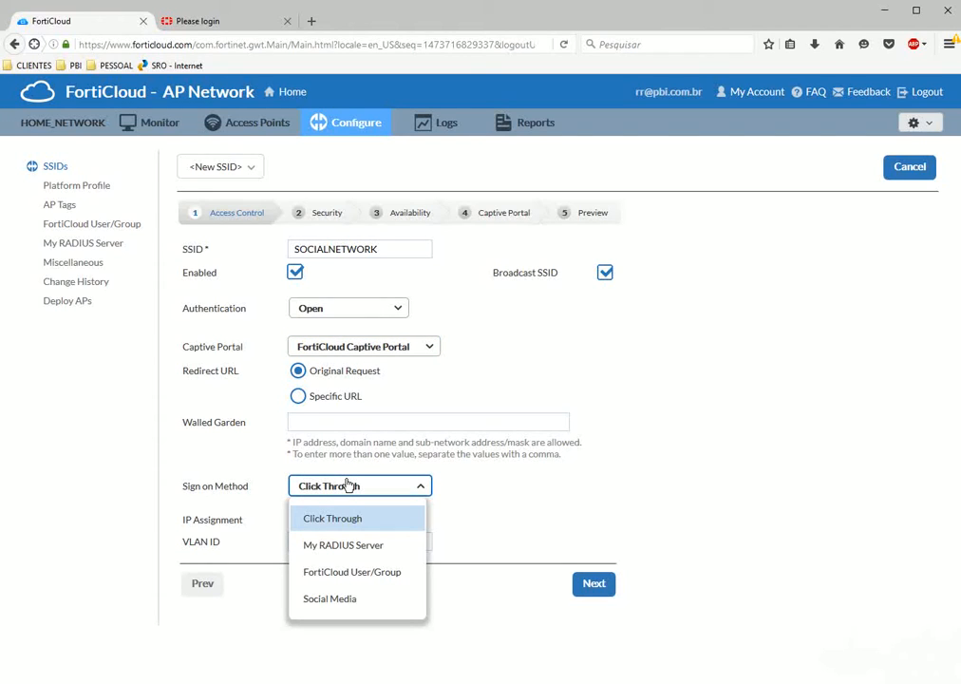
left_click(381, 389)
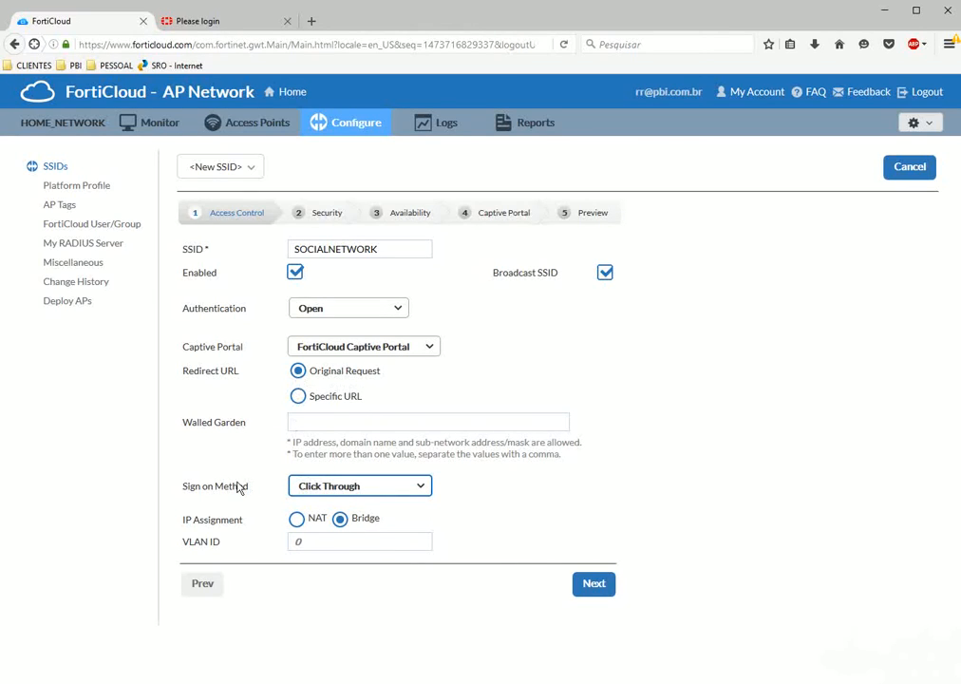
left_click_drag(186, 488, 250, 492)
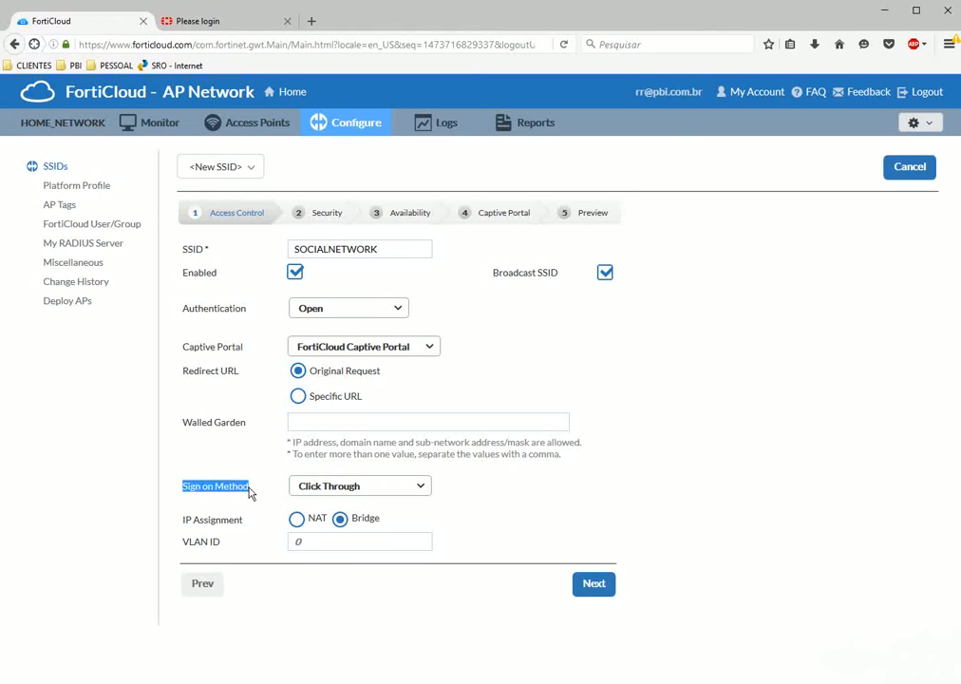
left_click(325, 491)
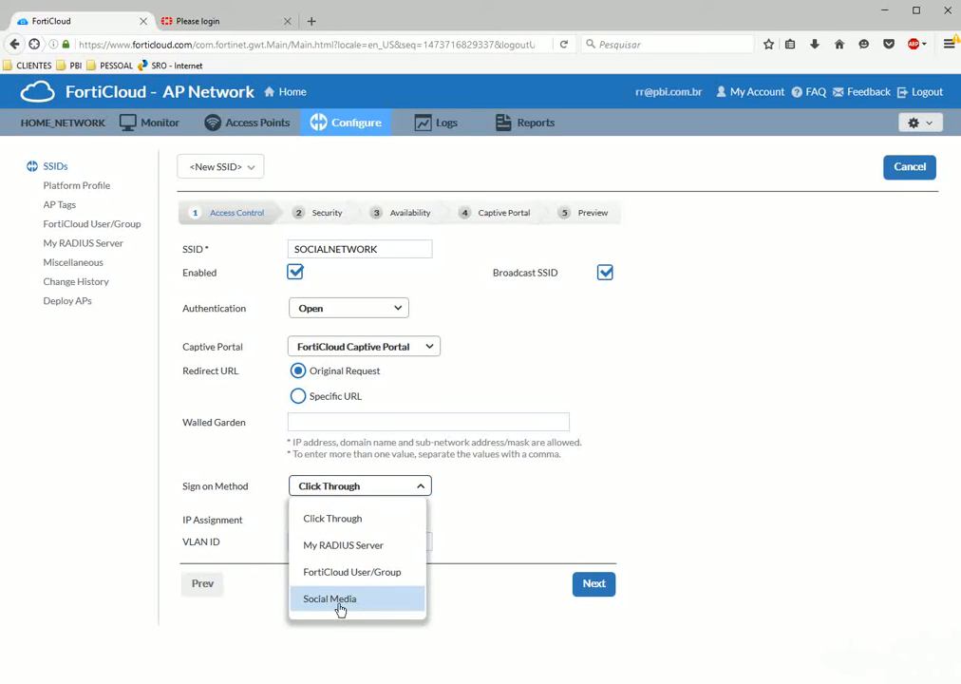
left_click(343, 606)
left_click(360, 485)
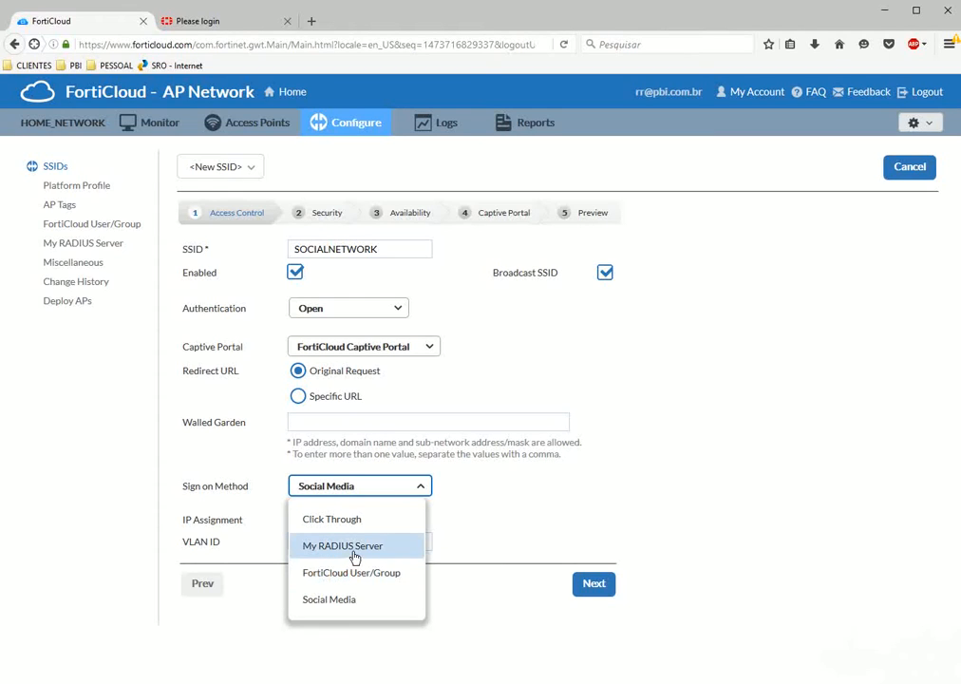
left_click(329, 599)
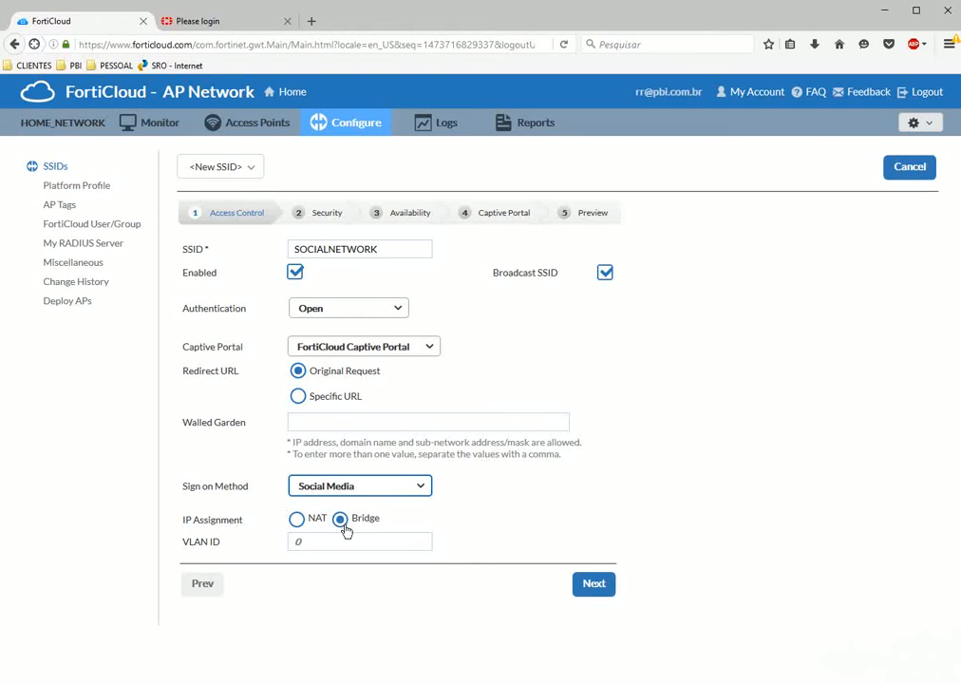
Keep IP assignment on Bridge after trying NAT, and continue to the Security step.
left_click(296, 519)
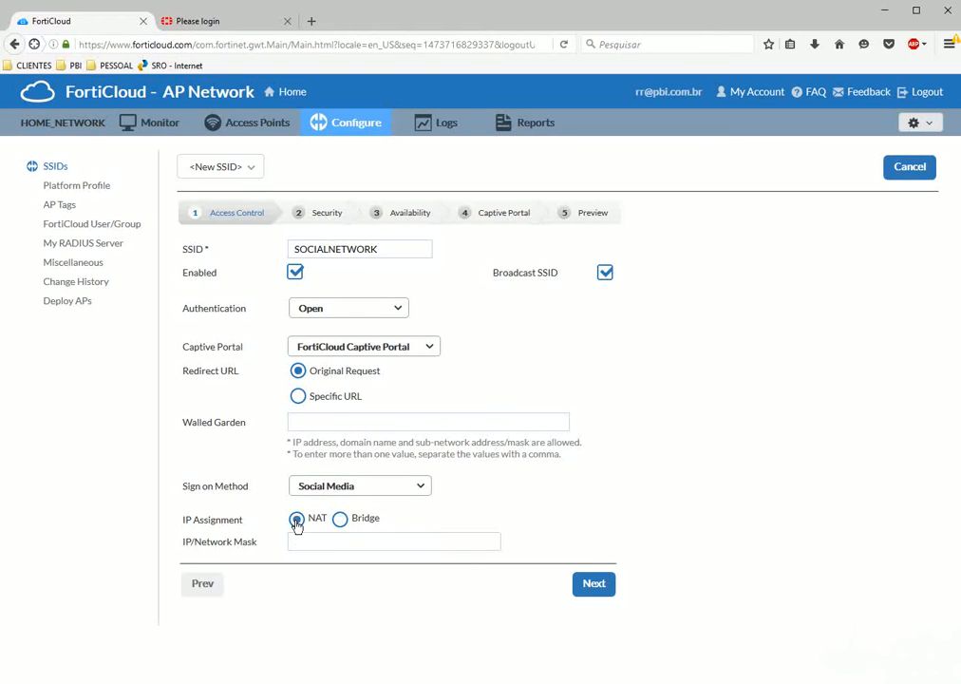
left_click(307, 542)
left_click(341, 521)
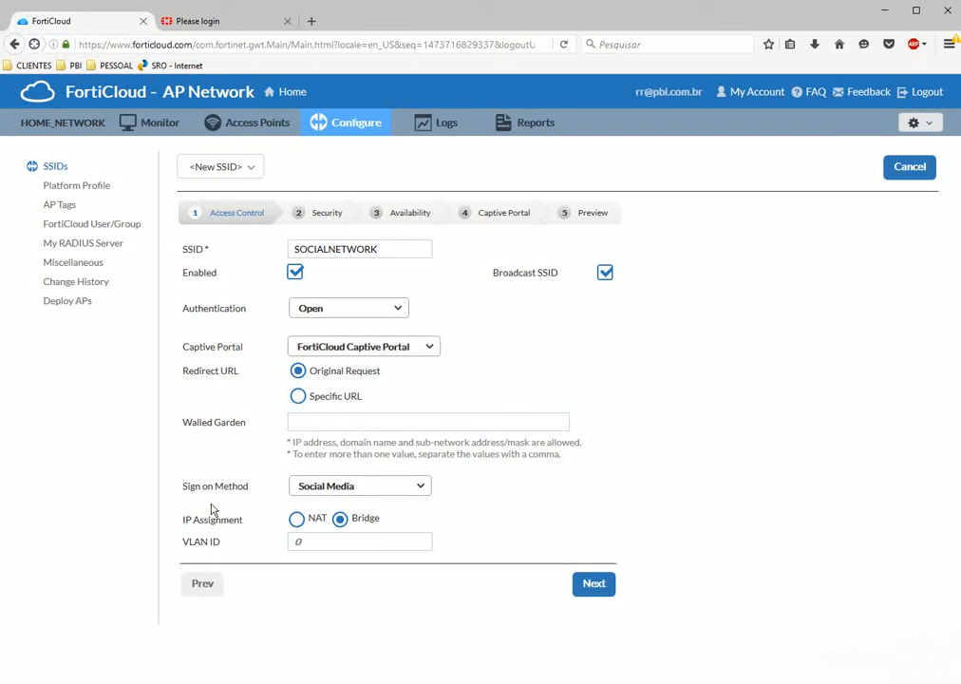
left_click(594, 585)
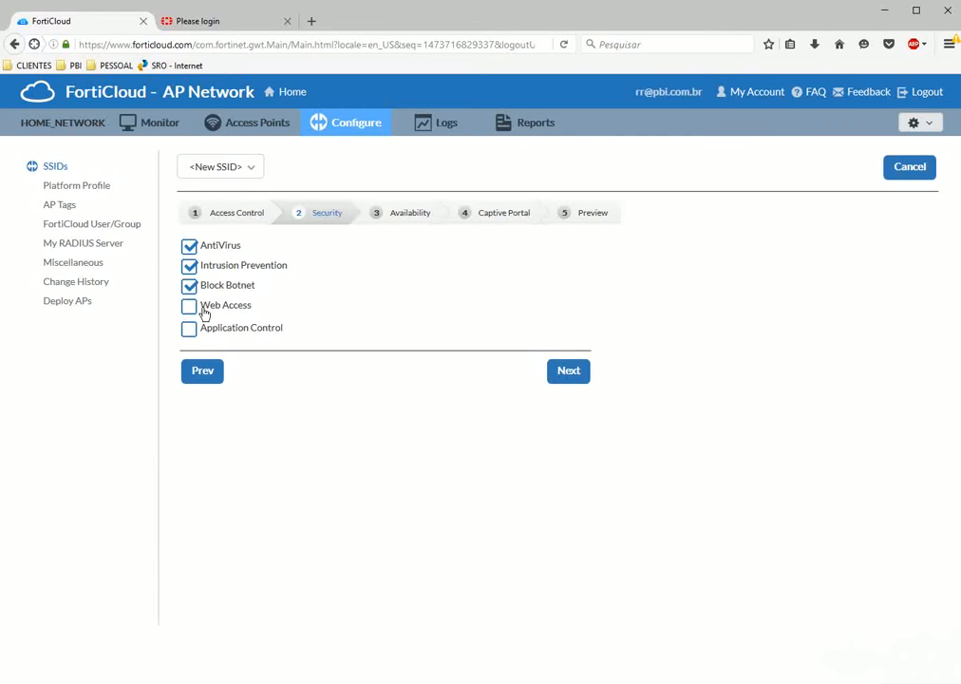
Enable Web Access filtering and try the bandwidth-consuming, adult, and general-interest levels.
left_click(189, 306)
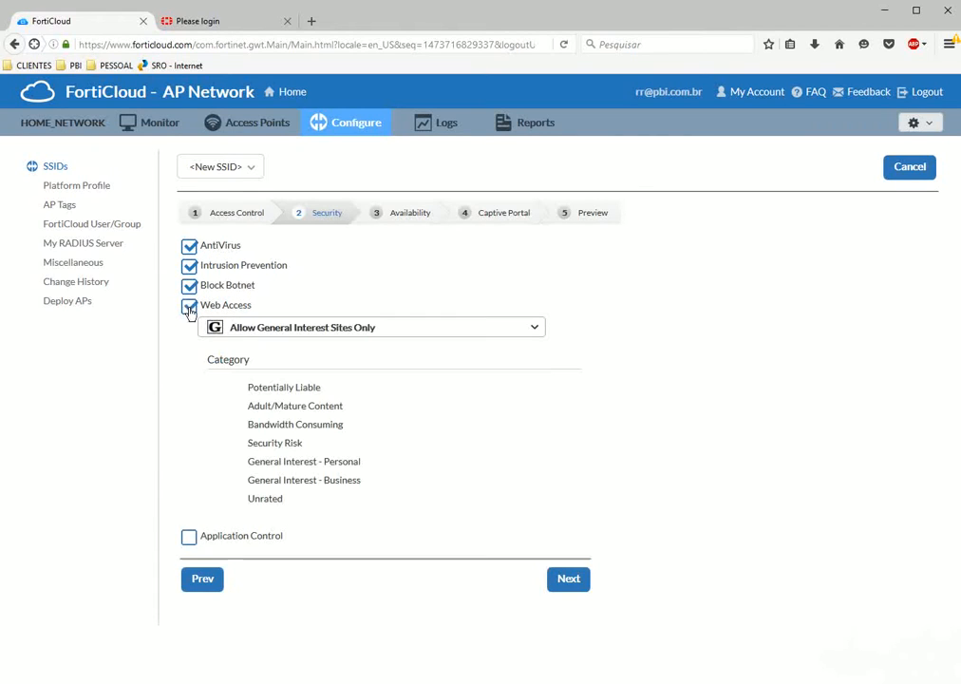
left_click(317, 328)
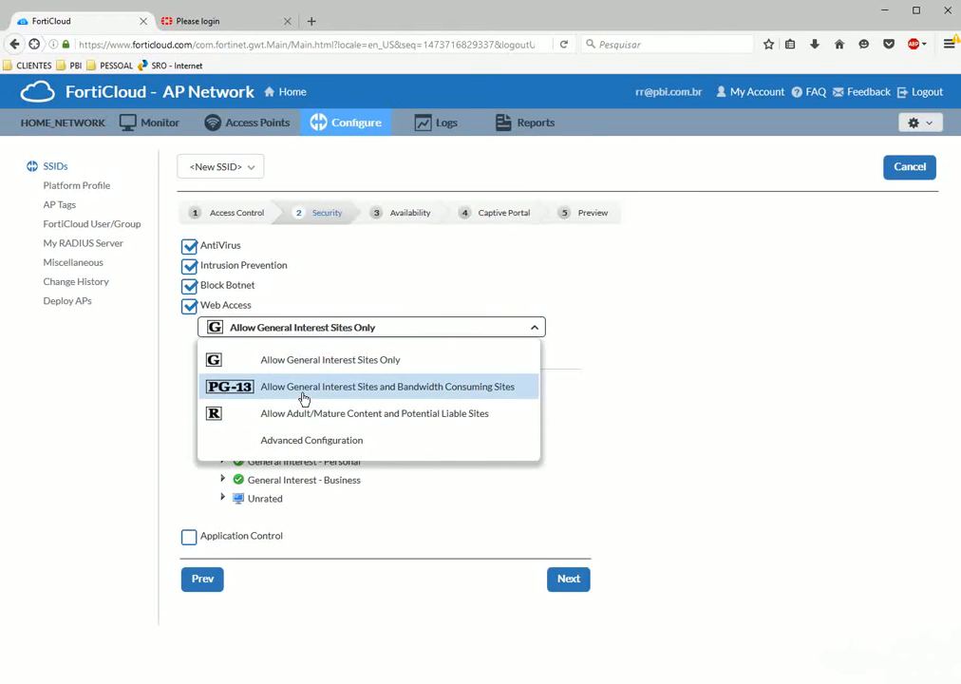
left_click(302, 395)
left_click(317, 329)
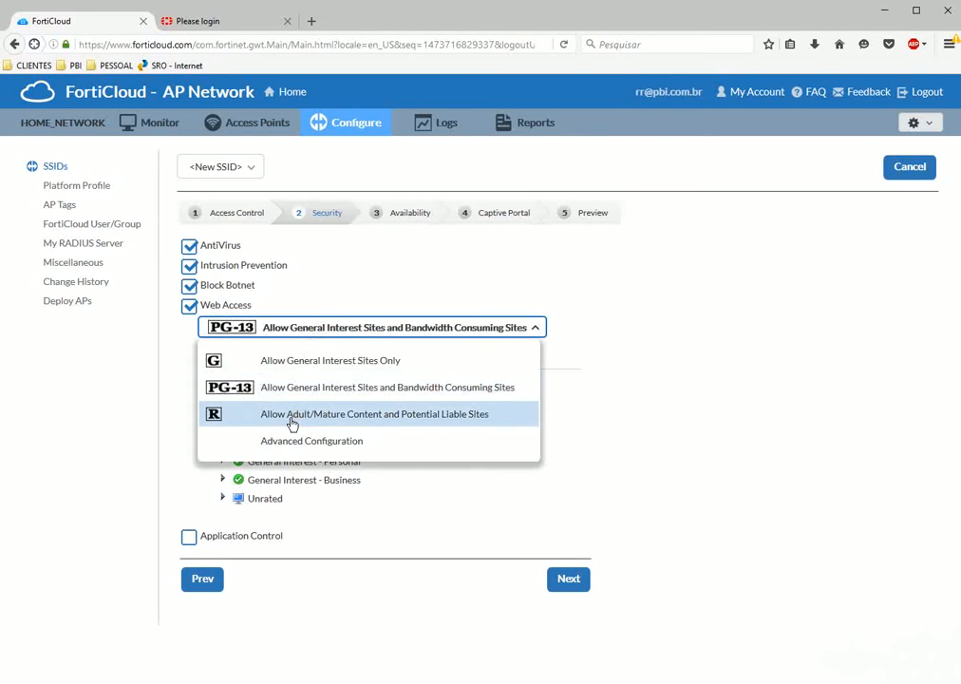
left_click(292, 424)
left_click(300, 330)
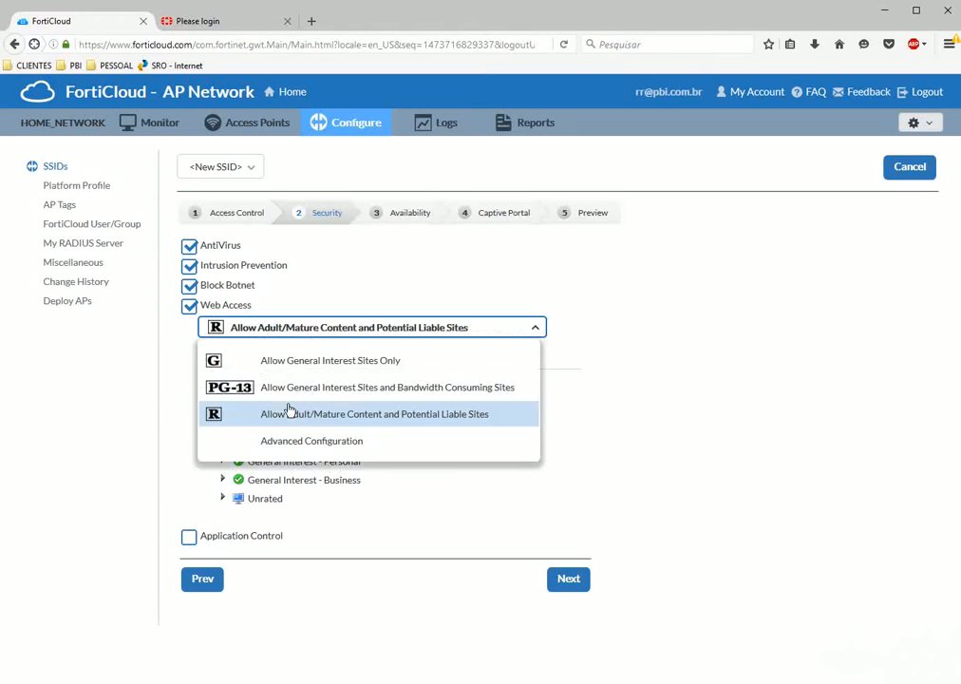
left_click(296, 362)
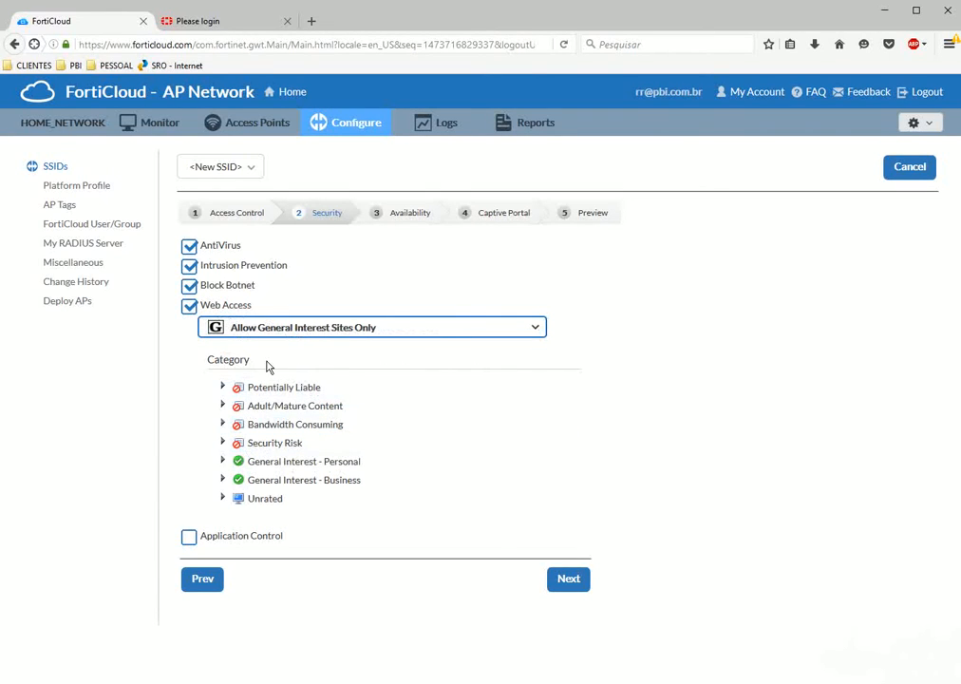
Turn on Application Control and scroll to review the Security options.
left_click(188, 537)
scroll(211, 499, "down", 3)
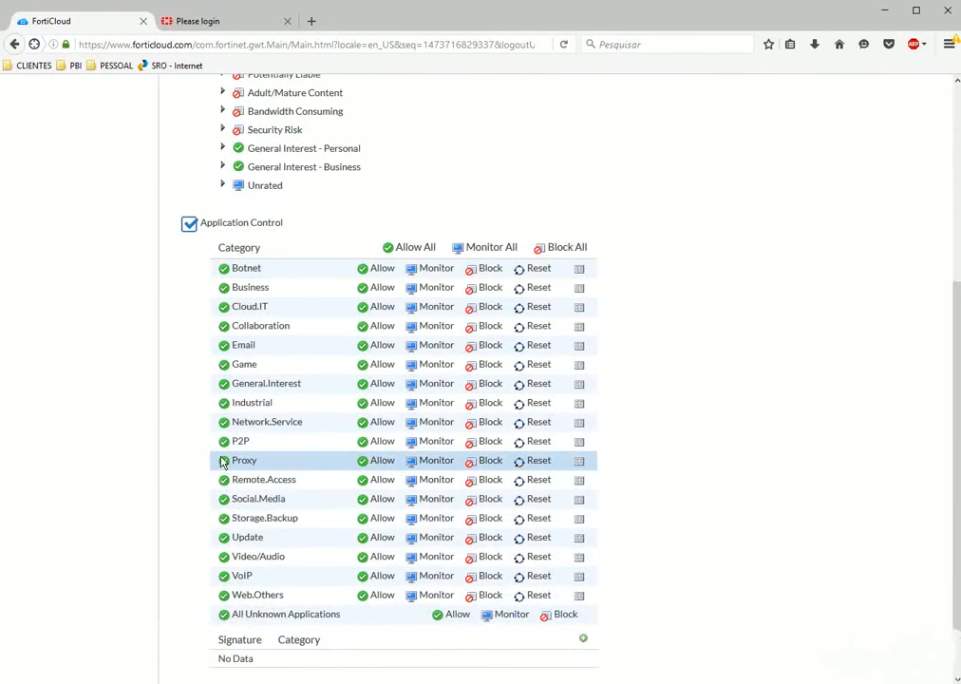
scroll(150, 415, "up", 3)
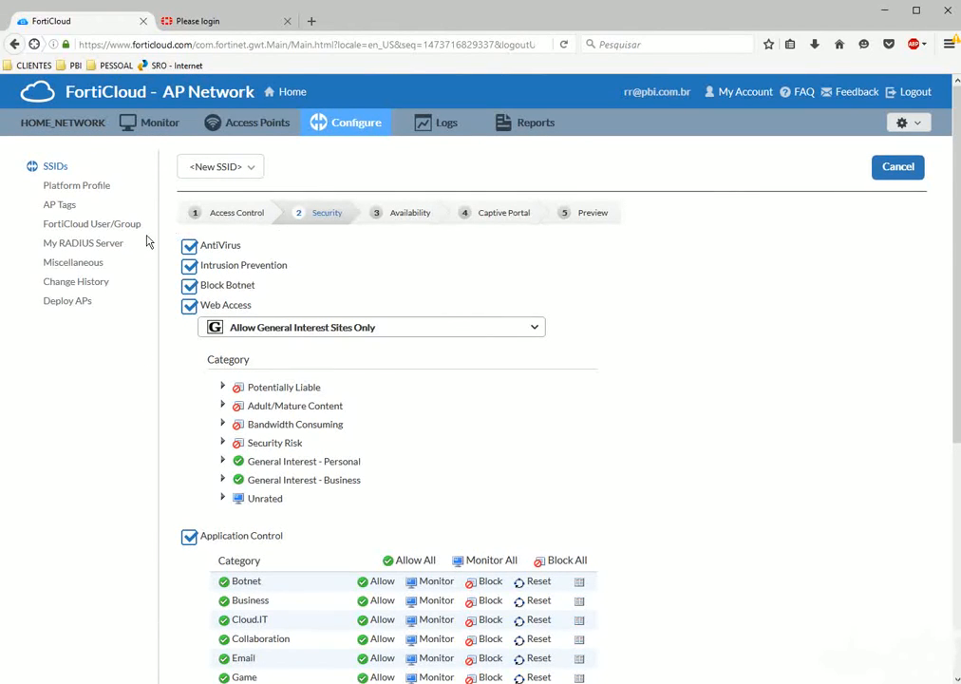
scroll(193, 436, "down", 3)
scroll(193, 436, "up", 3)
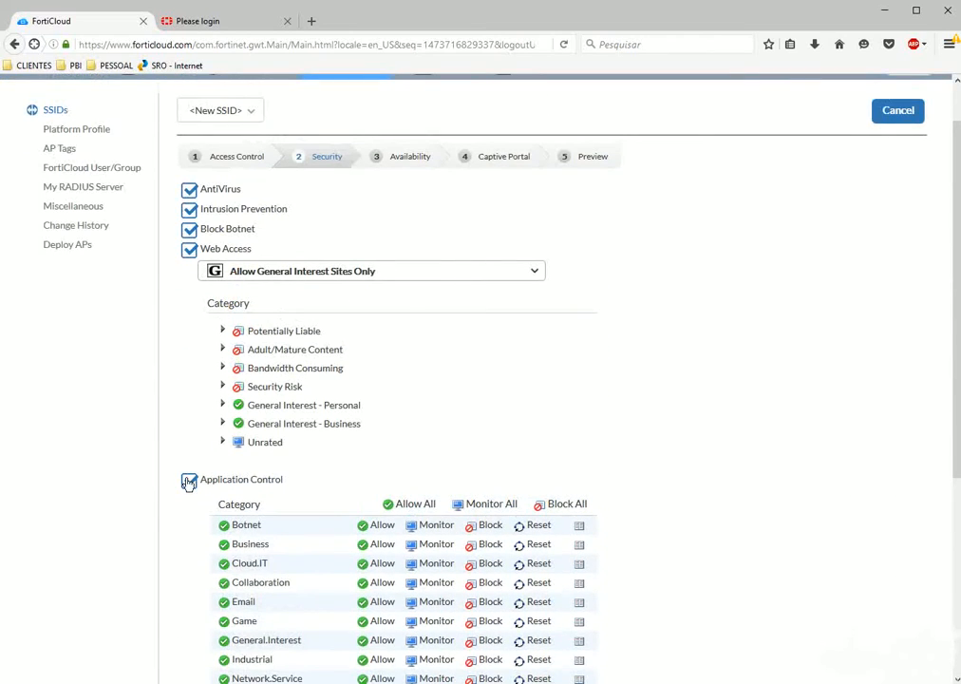
Untick Application Control, Web Access, Block Botnet, Intrusion Prevention and AntiVirus.
left_click(189, 482)
left_click(189, 305)
left_click(189, 285)
left_click(189, 266)
left_click(189, 246)
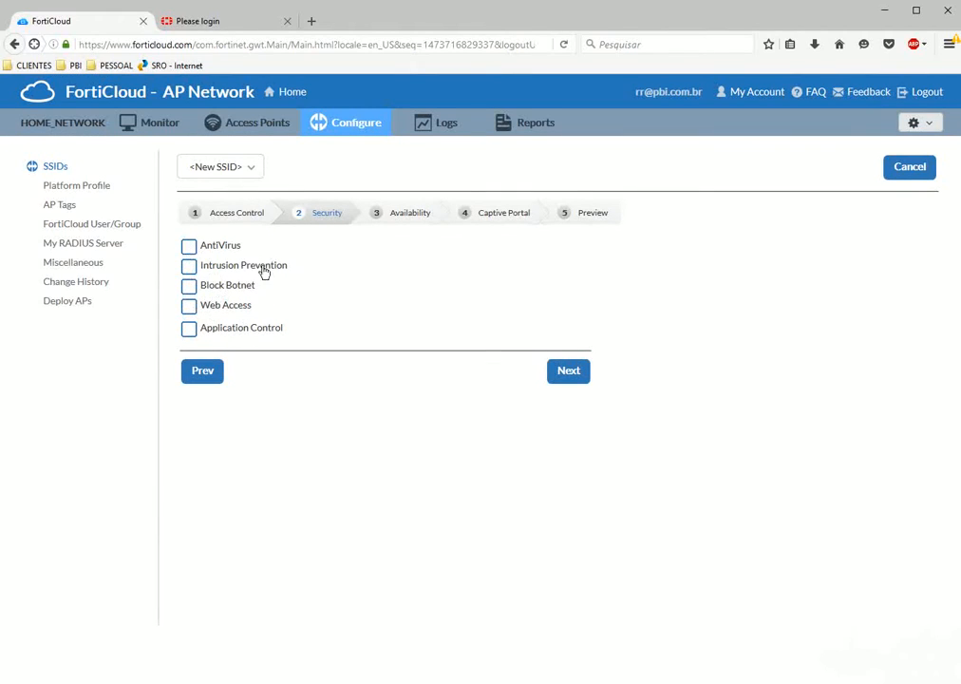
Move to the Availability step, keeping the SSID on all APs with the Custom schedule.
left_click(570, 376)
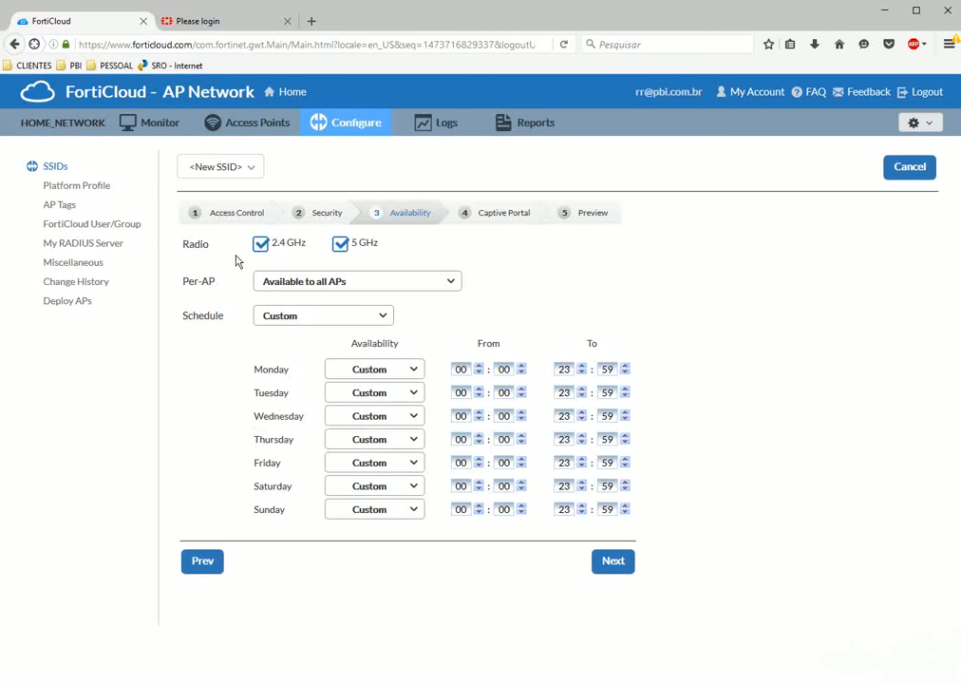
left_click(310, 292)
left_click(268, 283)
left_click(305, 323)
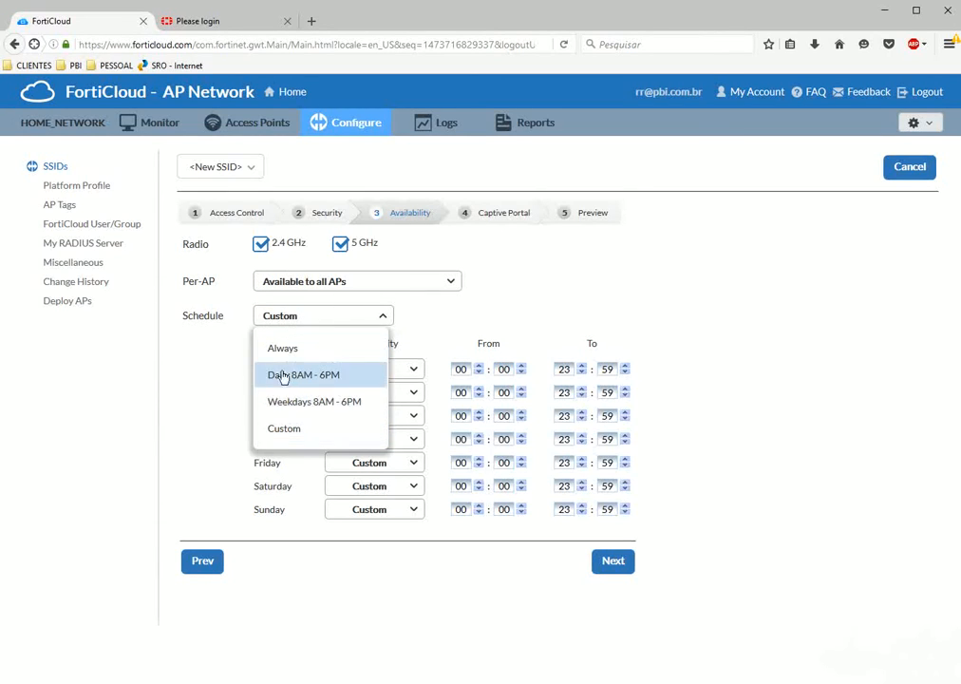
left_click(199, 377)
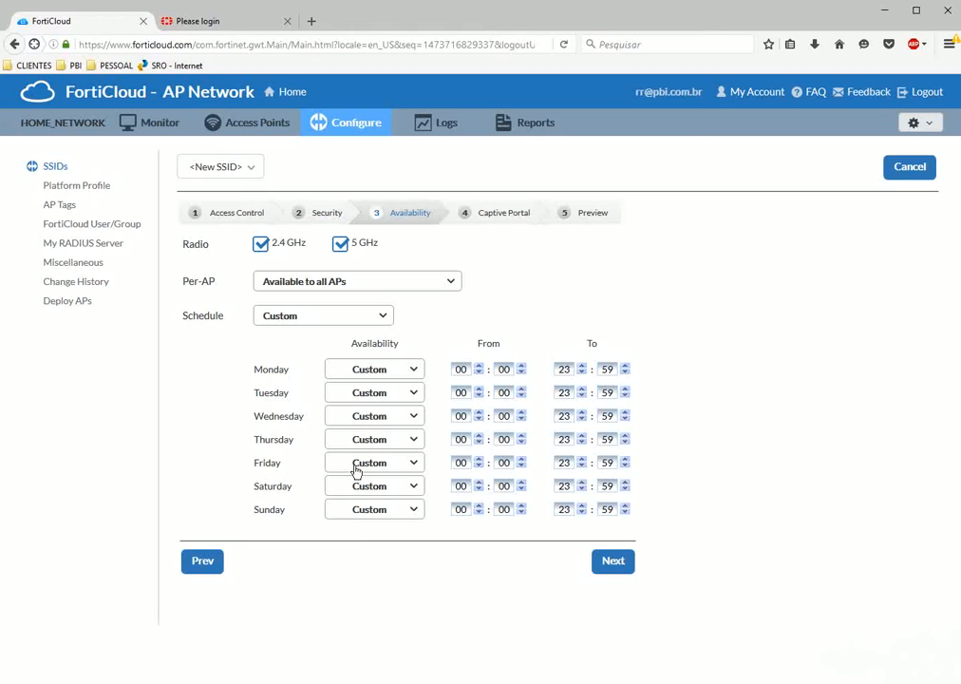
Try the Daily 8AM - 6PM, Weekdays 8AM - 6PM and Custom schedules, then choose Always.
left_click(364, 320)
left_click(300, 376)
left_click(318, 320)
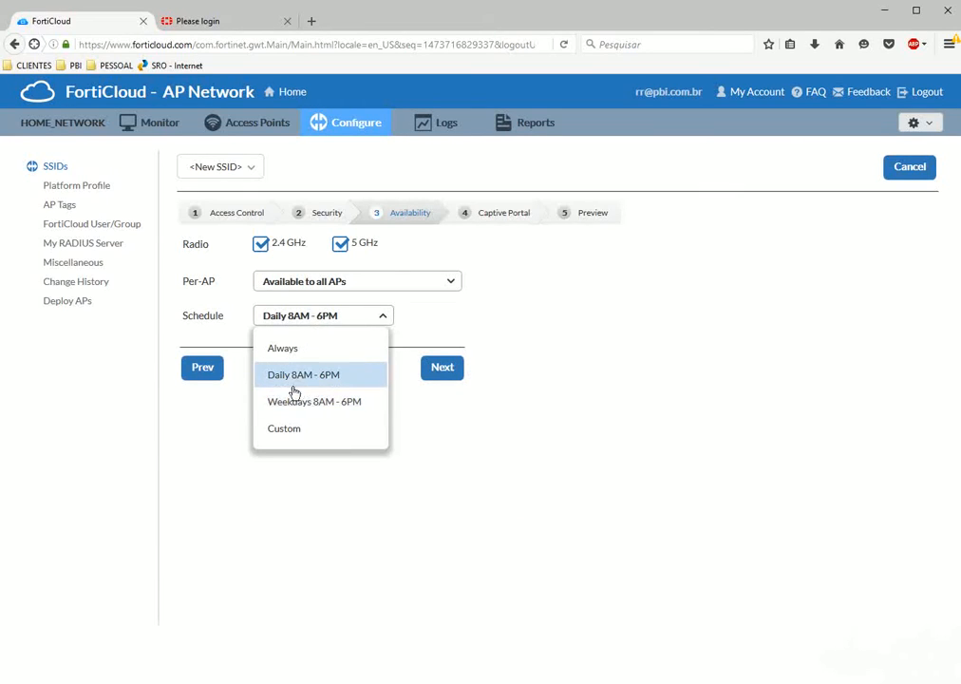
left_click(307, 406)
left_click(321, 321)
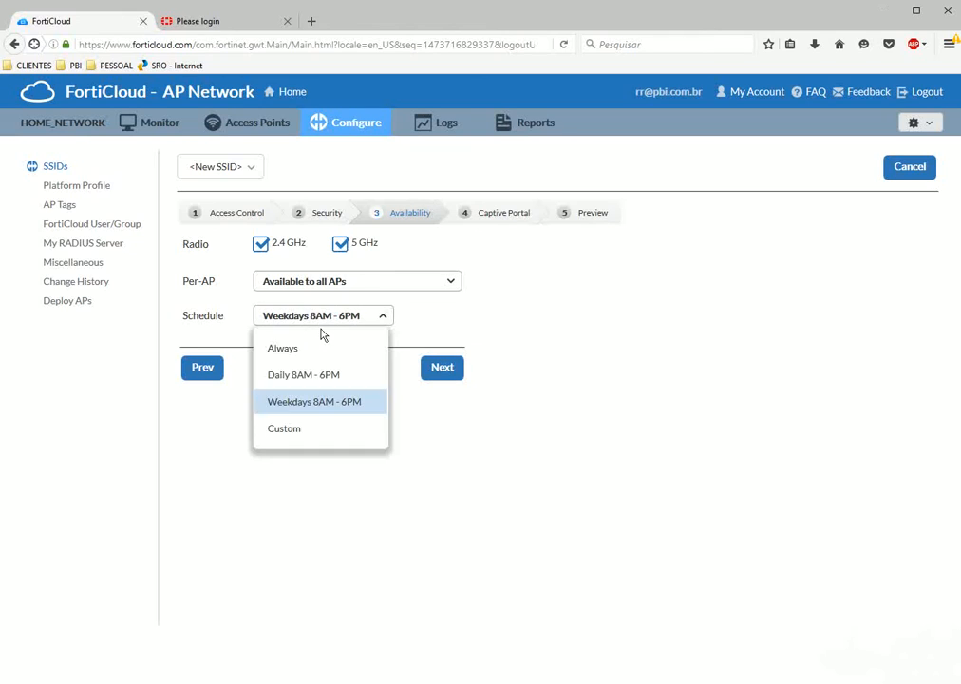
left_click(316, 429)
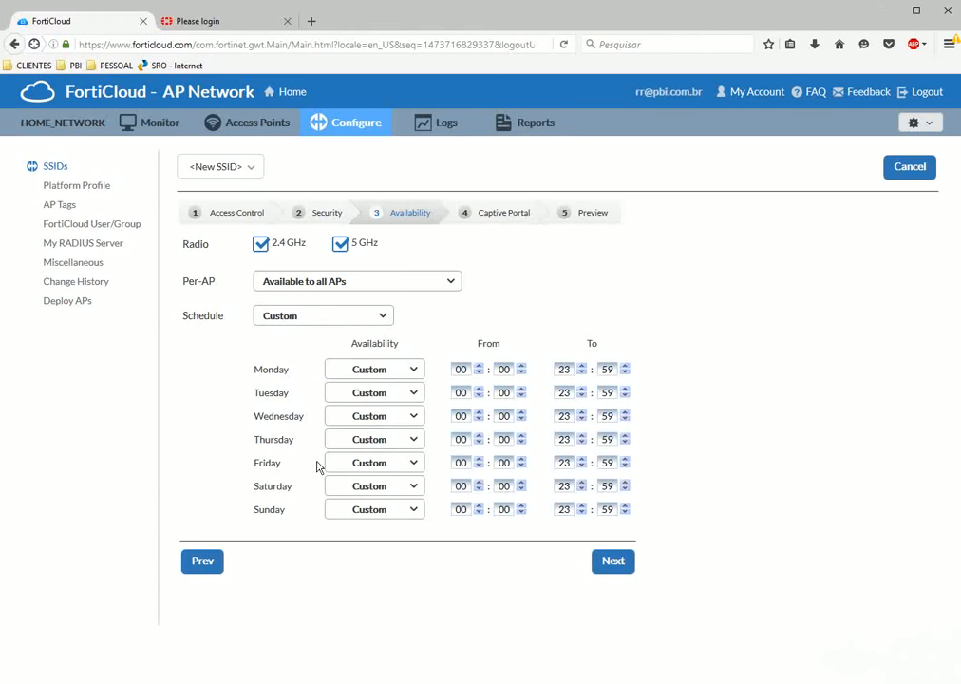
left_click(314, 325)
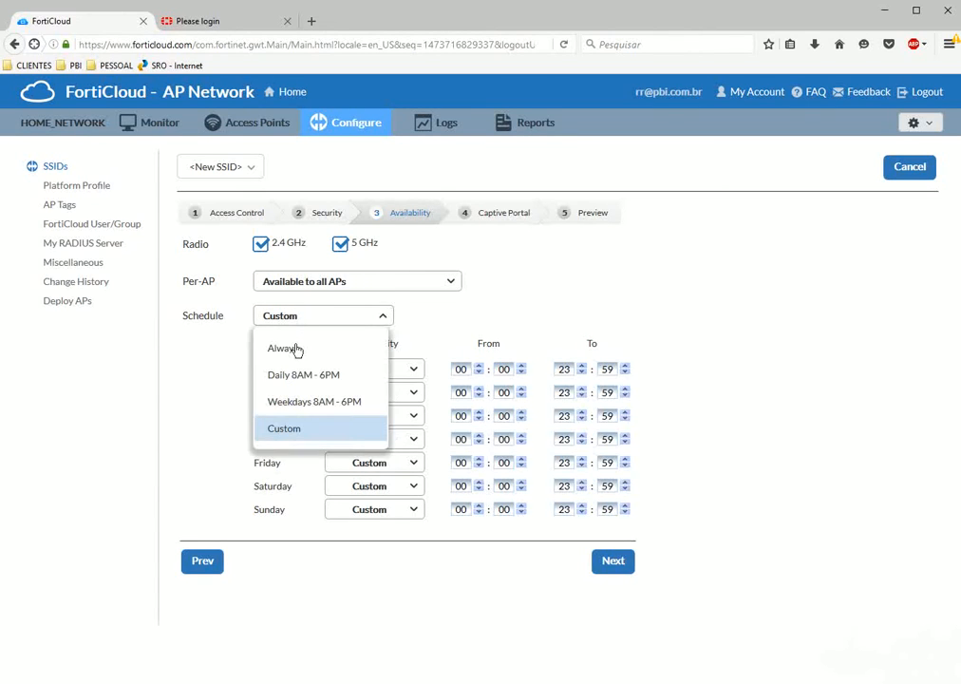
left_click(296, 347)
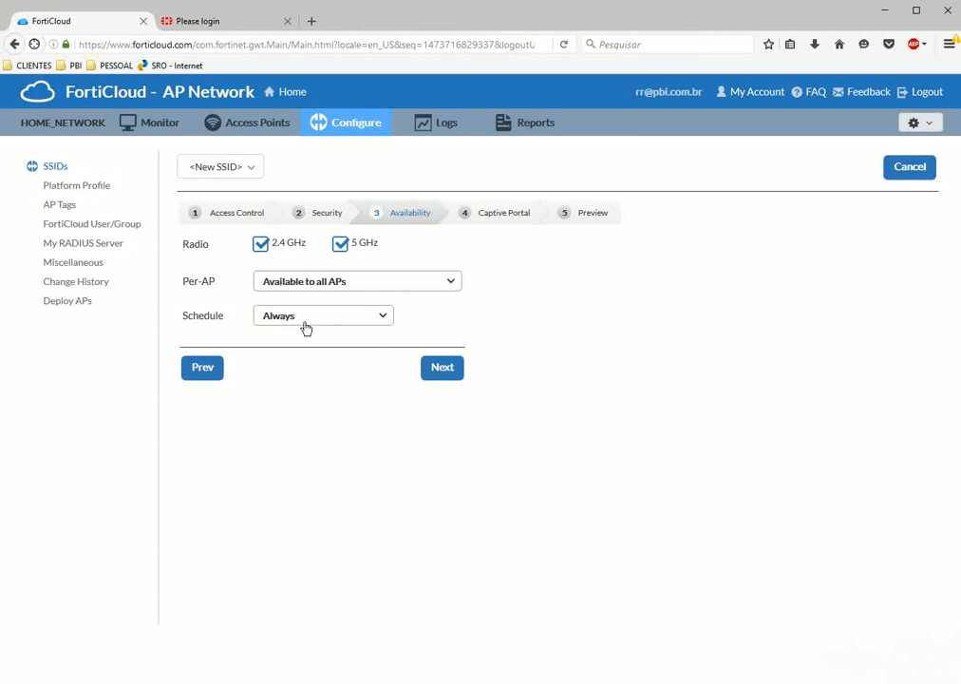
left_click(340, 281)
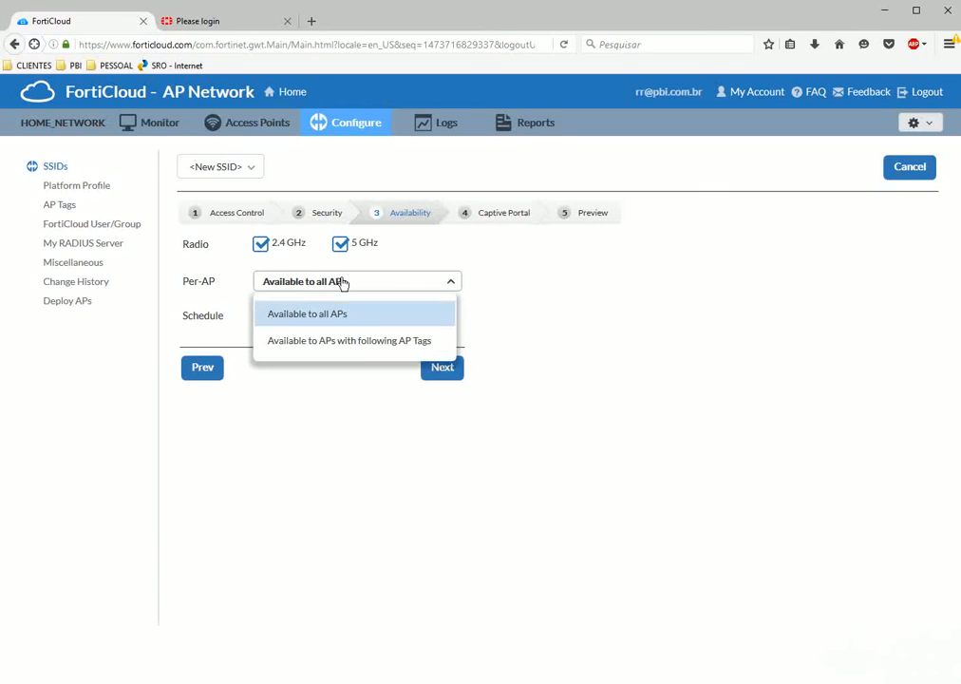
left_click(311, 316)
left_click(320, 285)
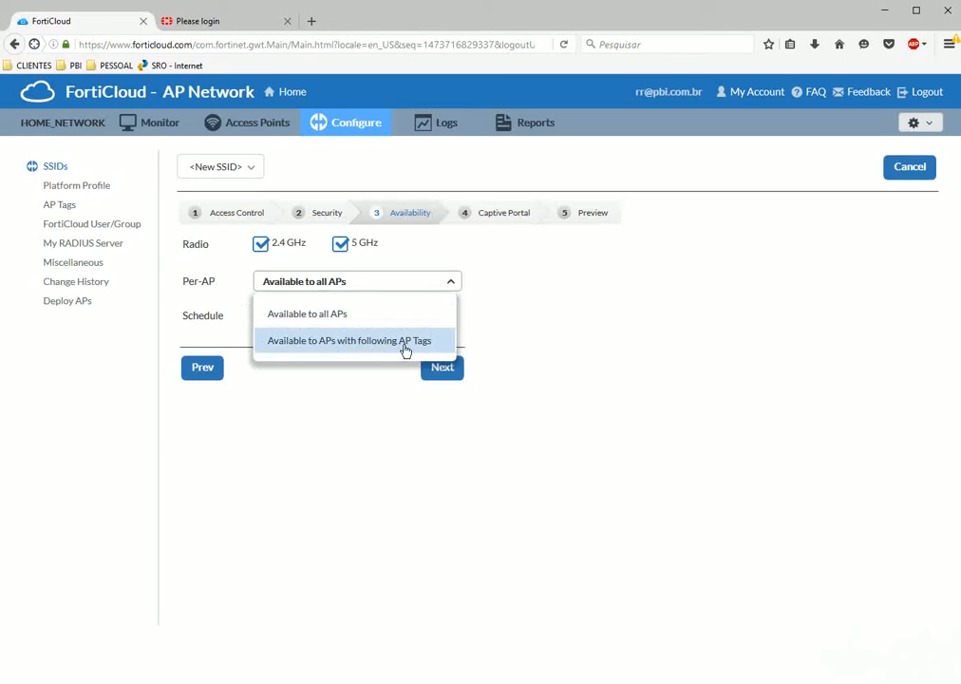
left_click(410, 350)
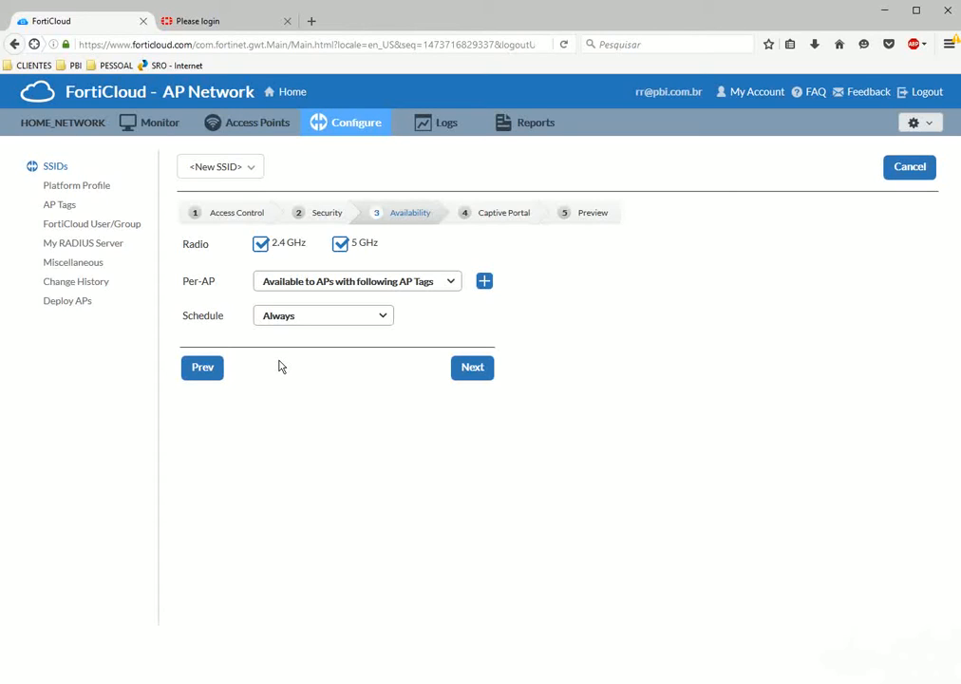
left_click(329, 281)
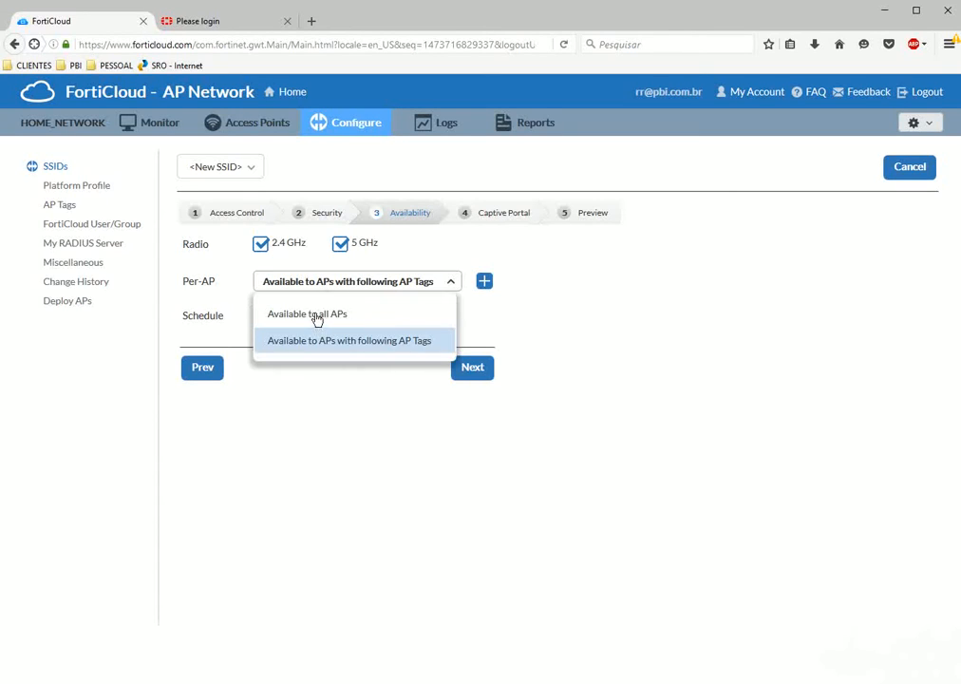
left_click(316, 316)
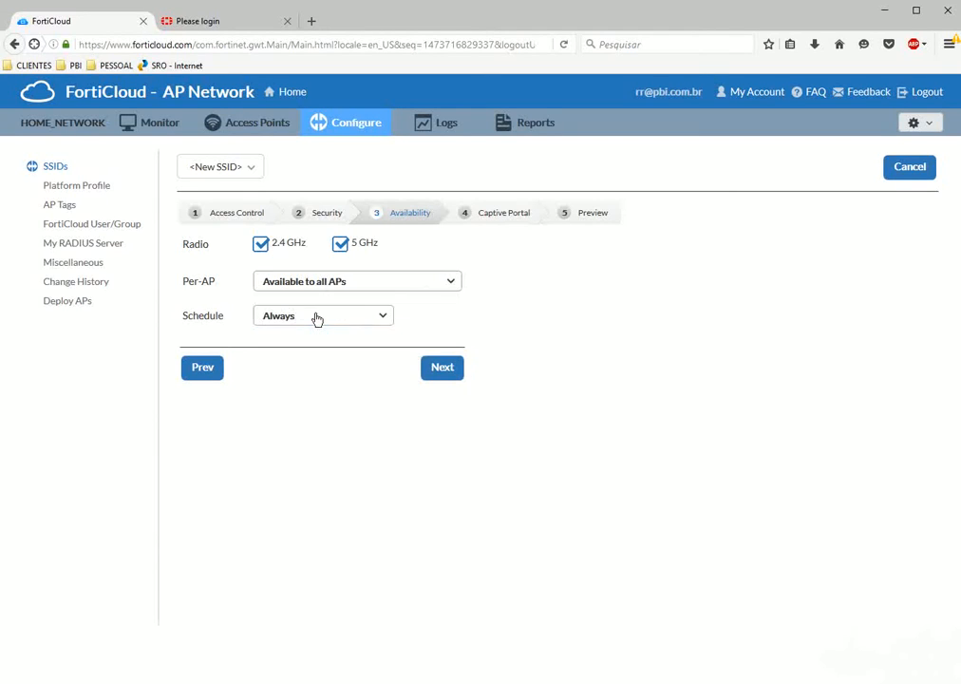
Advance to the captive portal settings and set the login page title to 'Bem vindo ao Social Login'.
left_click(440, 375)
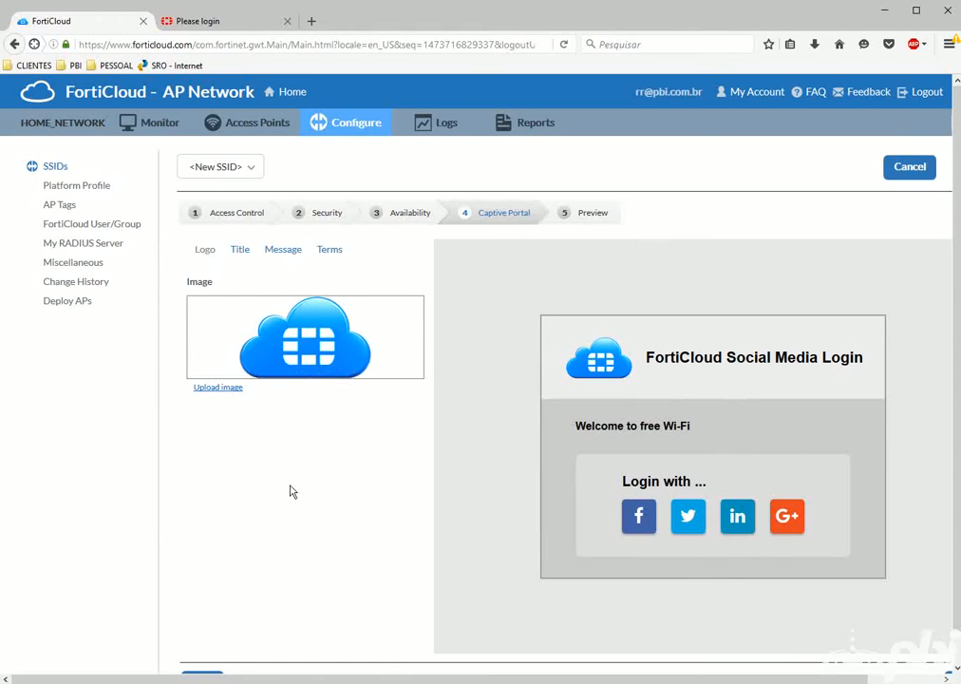
scroll(292, 491, "down", 1)
scroll(646, 472, "up", 1)
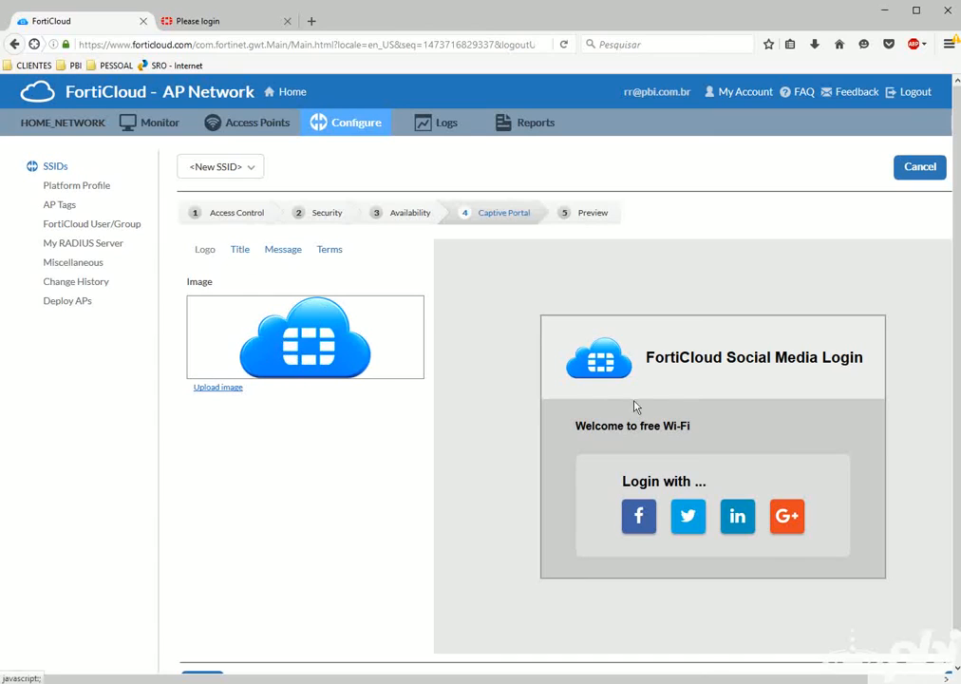
left_click(241, 253)
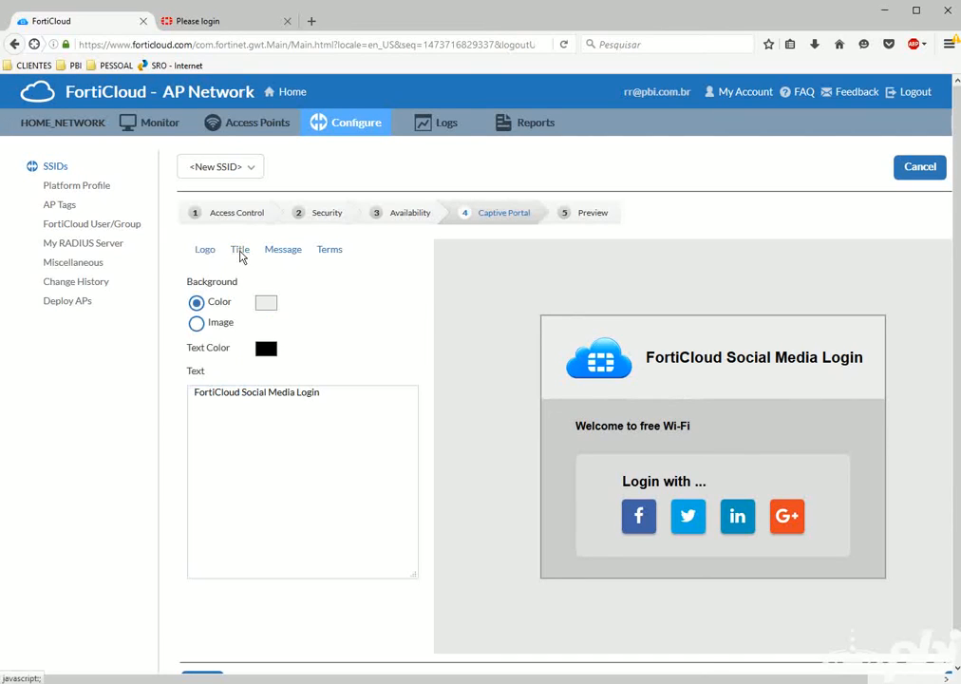
left_click_drag(338, 399, 192, 400)
scroll(463, 339, "down", 1)
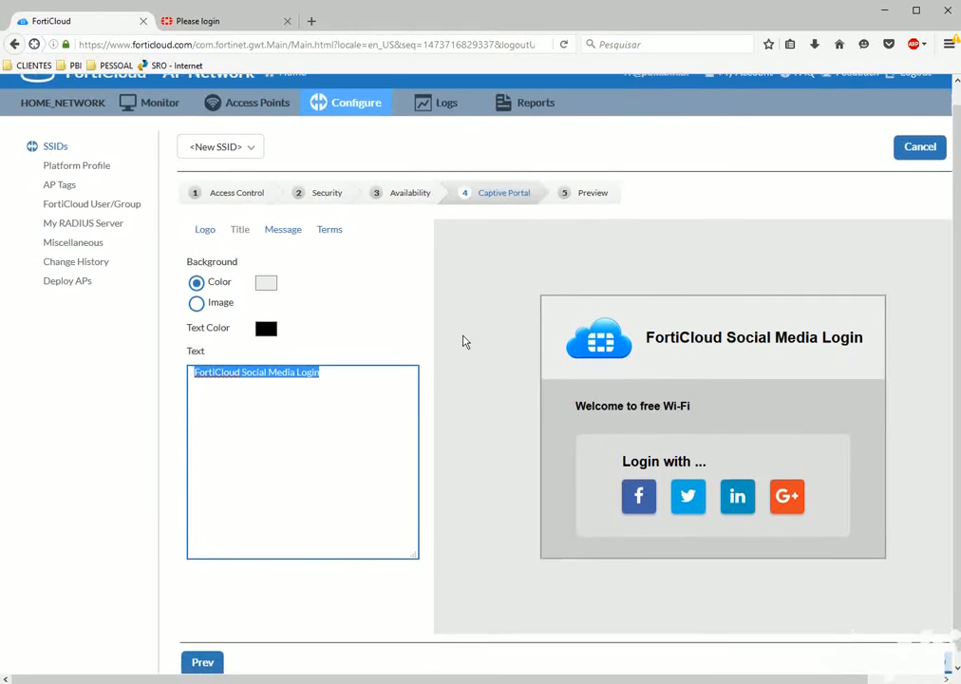
type("Bem vindo")
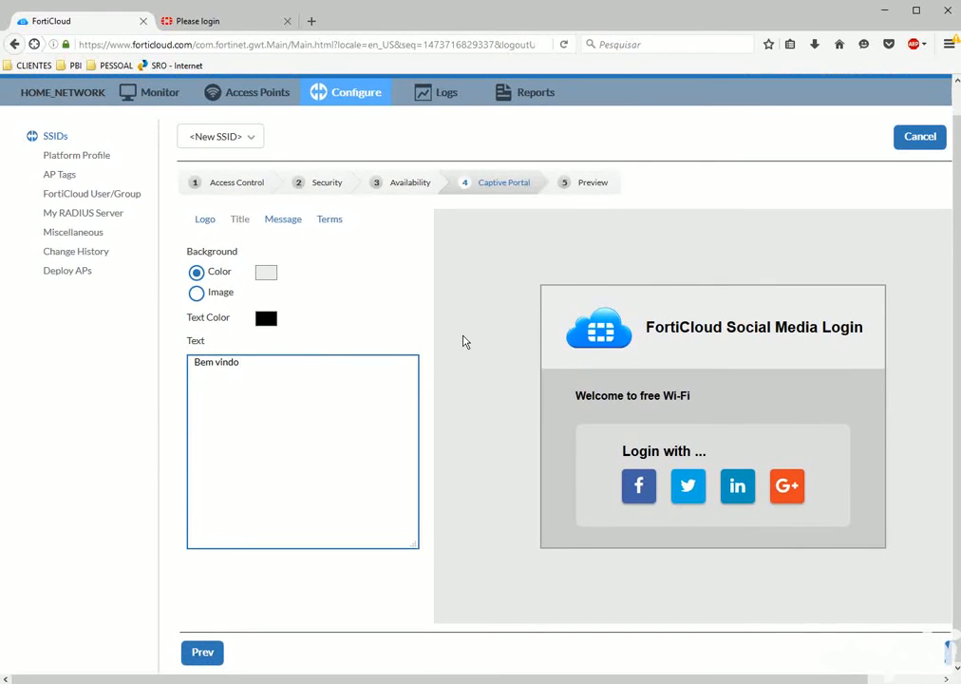
type(" ao Social Login")
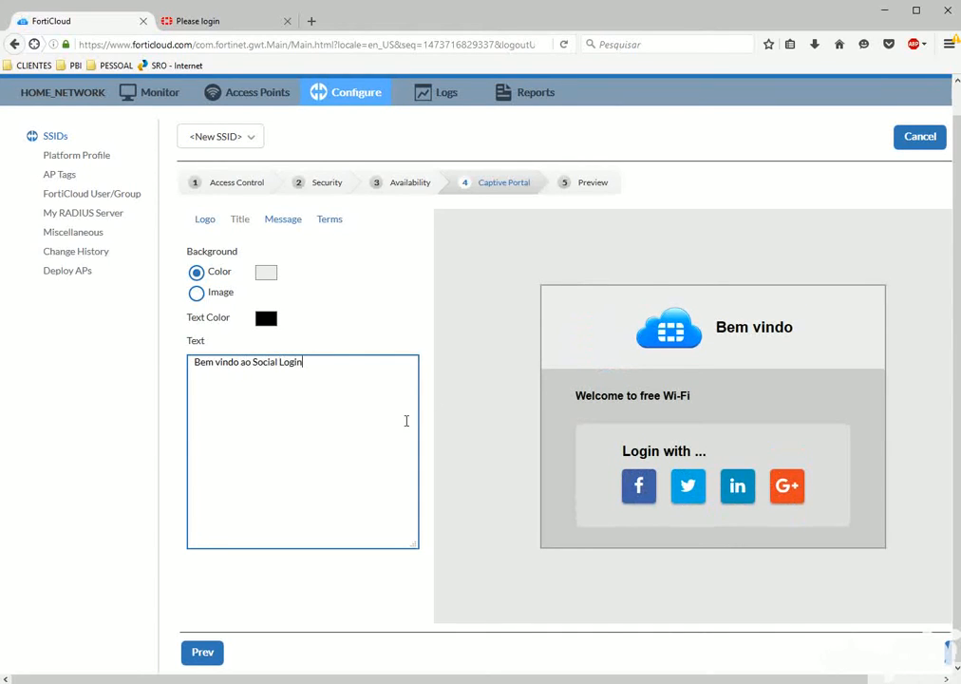
Change the portal message text to 'Favor Autenticar' and check the portal preview.
left_click(283, 218)
left_click_drag(289, 363, 190, 365)
type("Fav")
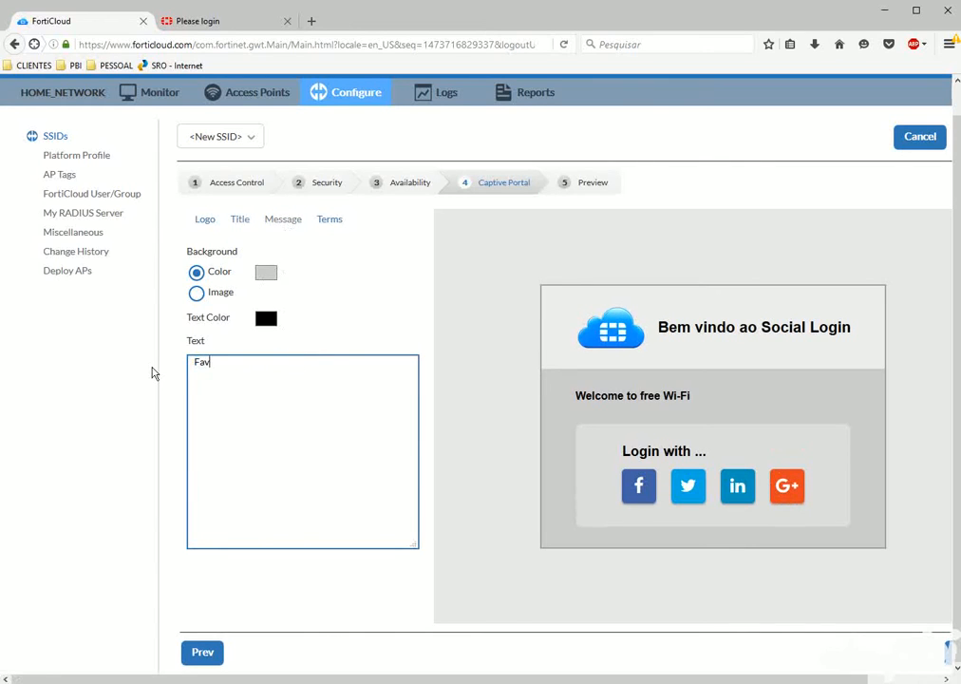
type("or Autenticar")
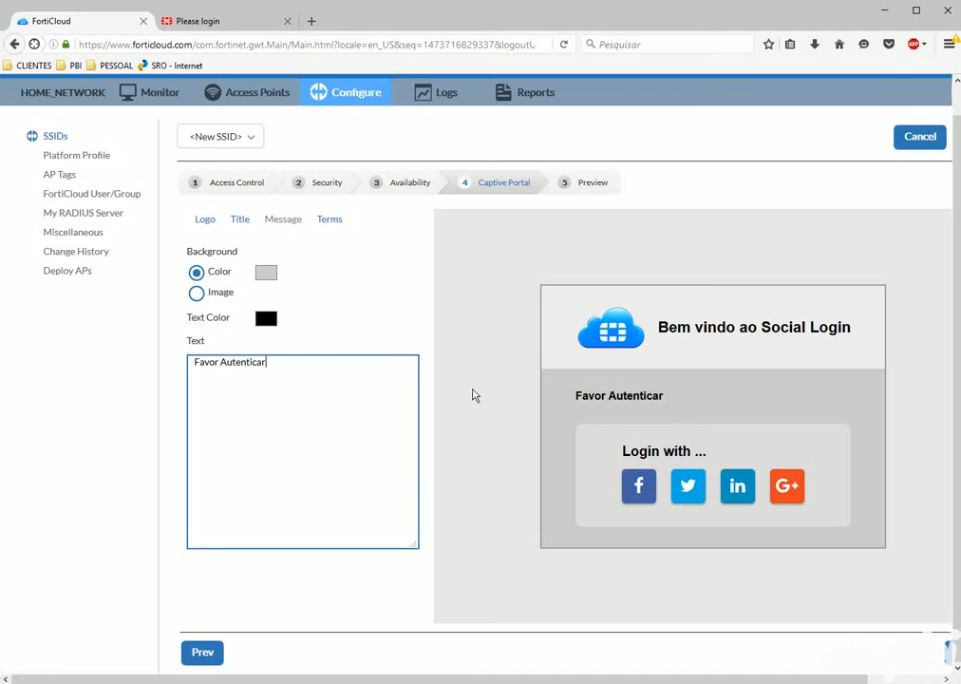
scroll(474, 394, "up", 2)
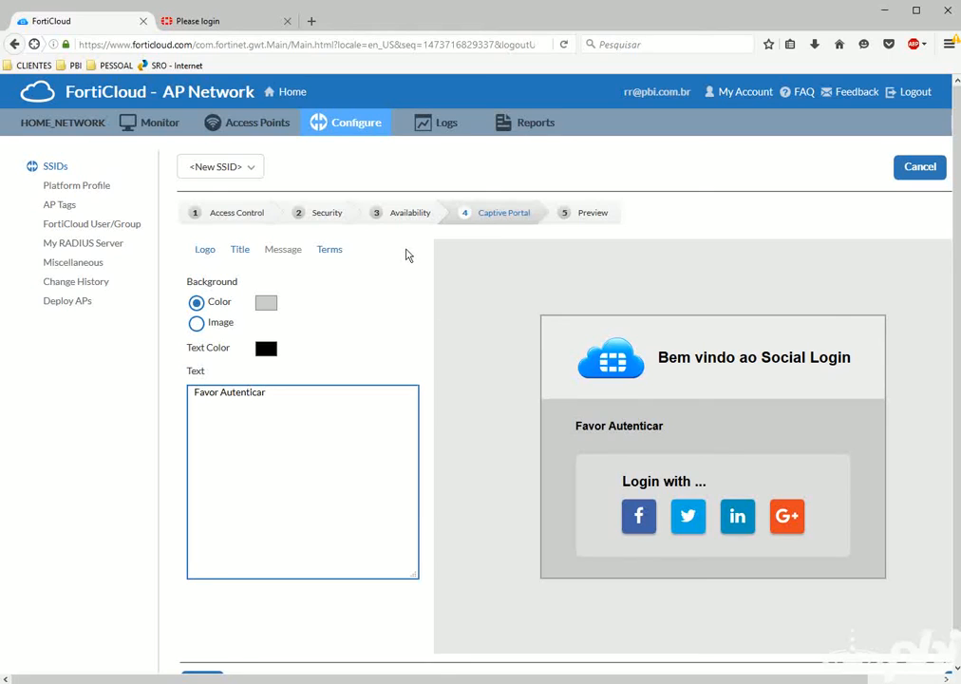
scroll(408, 252, "down", 1)
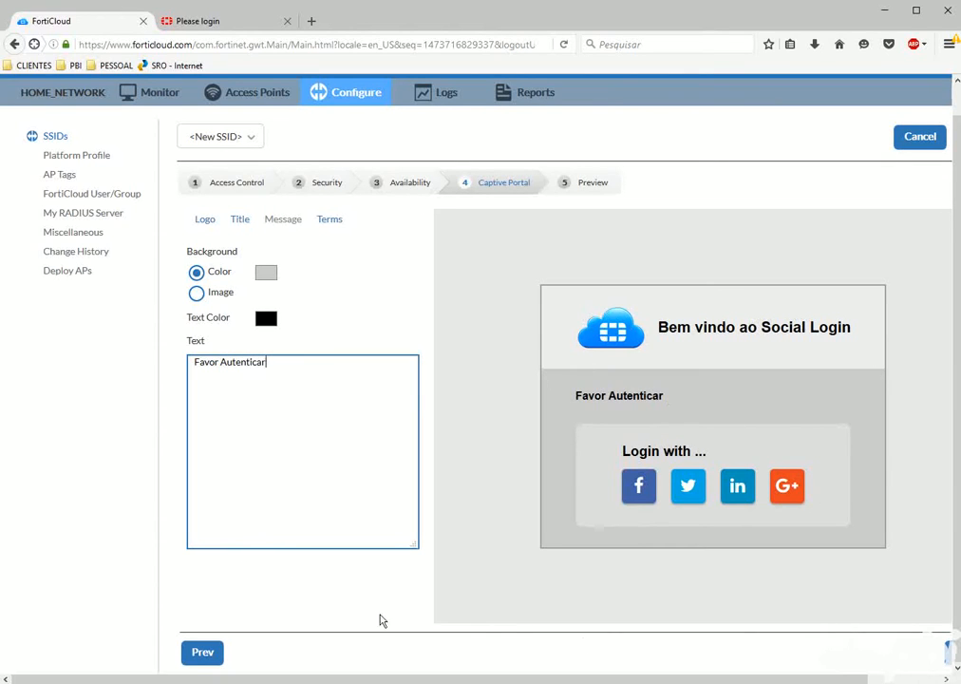
scroll(914, 653, "right", 1)
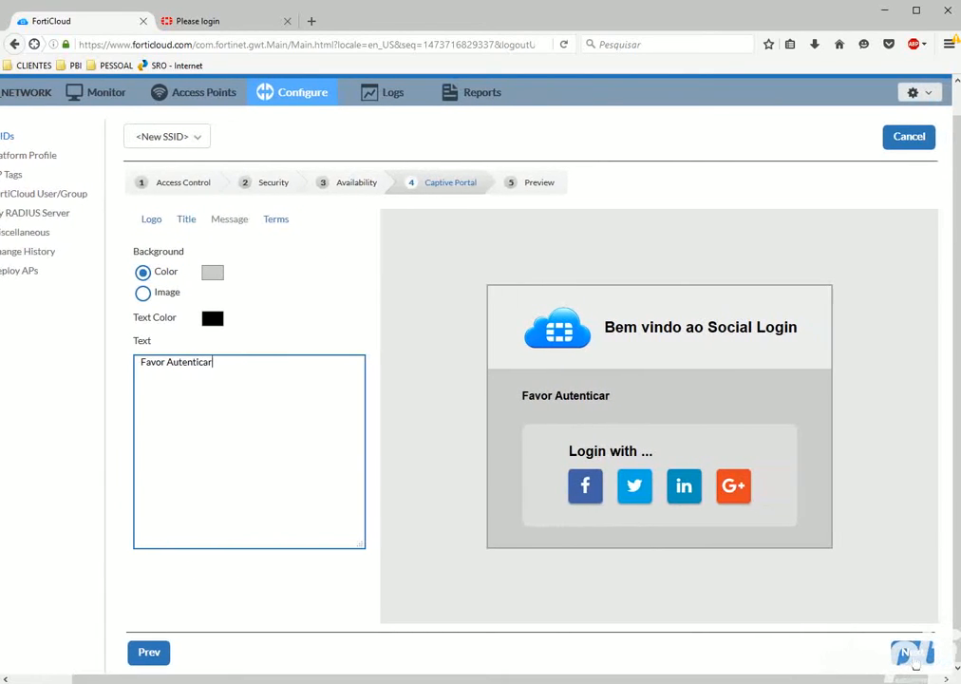
Go to the Preview step and review SOCIALNETWORK: Open, Social Media captive portal, Bridge, VLAN 0.
left_click(912, 653)
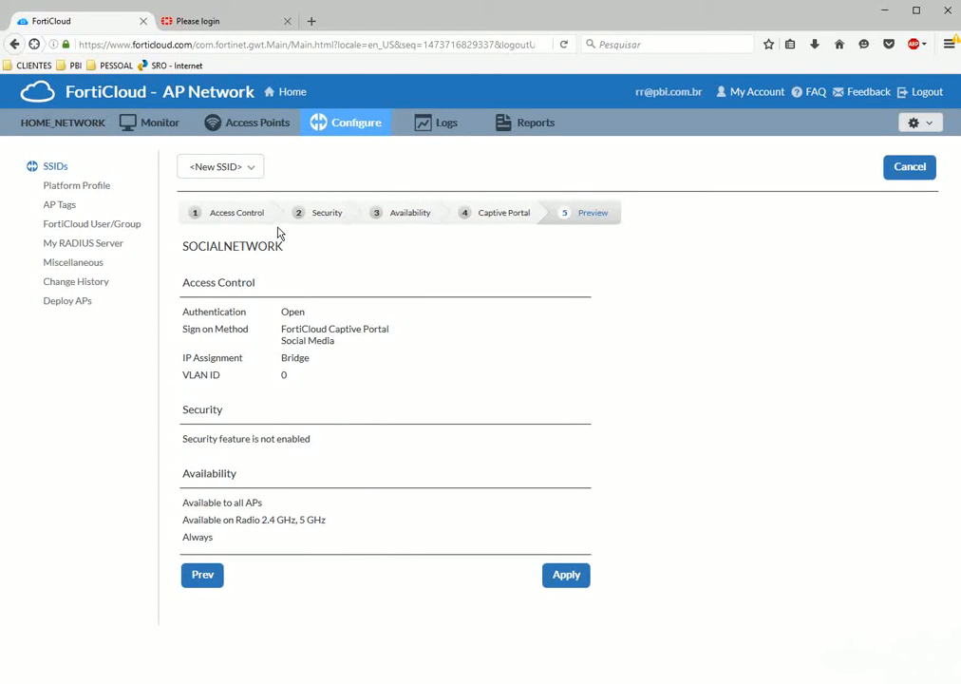
left_click(251, 168)
left_click(384, 170)
left_click_drag(280, 331, 392, 337)
left_click_drag(282, 342, 338, 348)
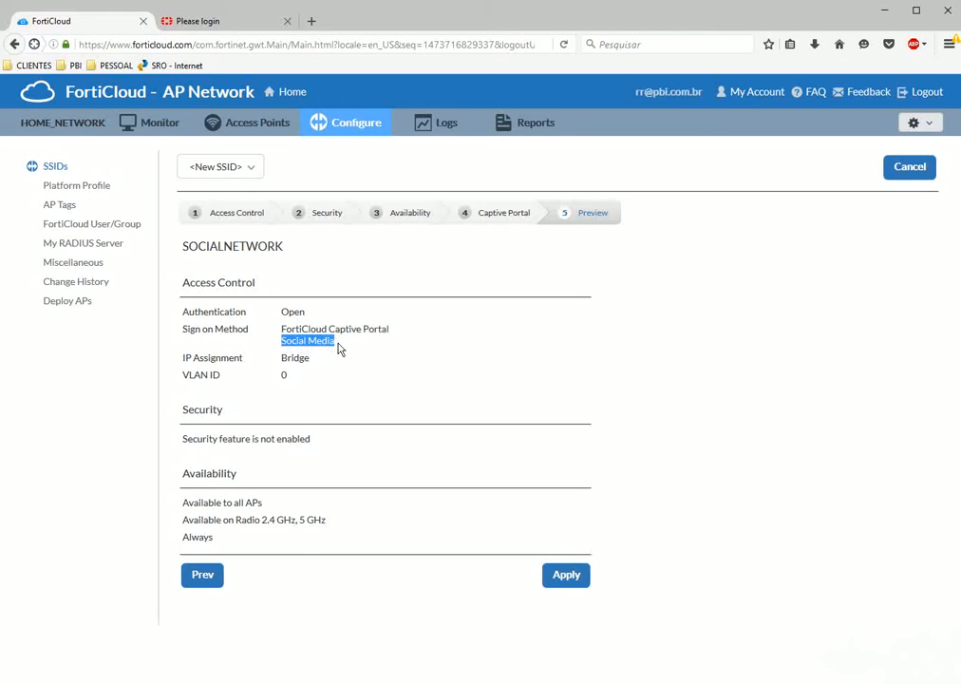
left_click_drag(281, 360, 295, 385)
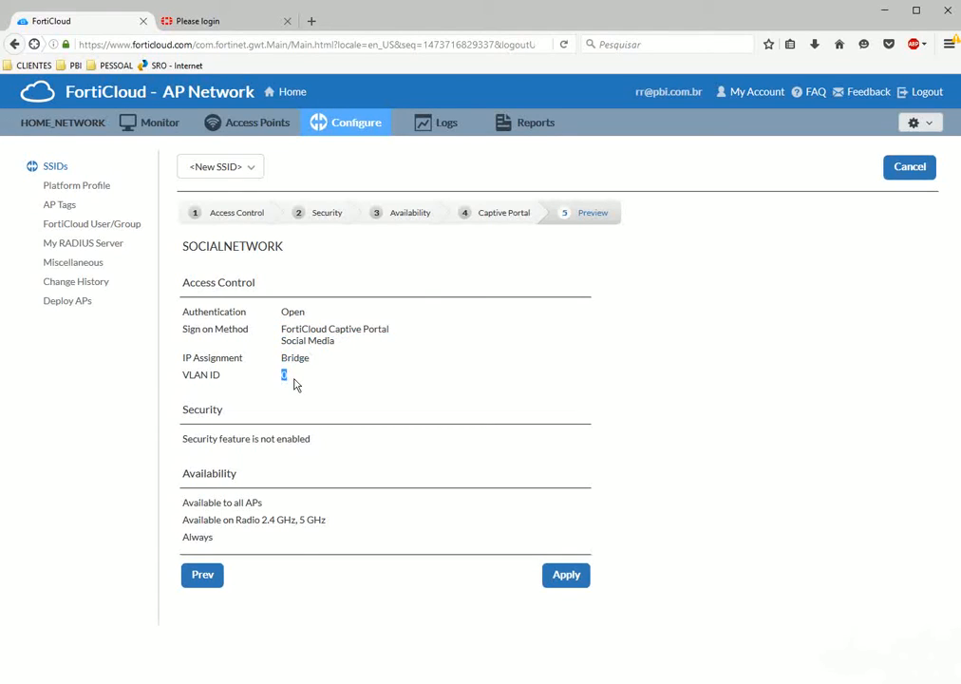
left_click(294, 385)
Apply the SOCIALNETWORK SSID, then start adding a new platform profile.
left_click(557, 575)
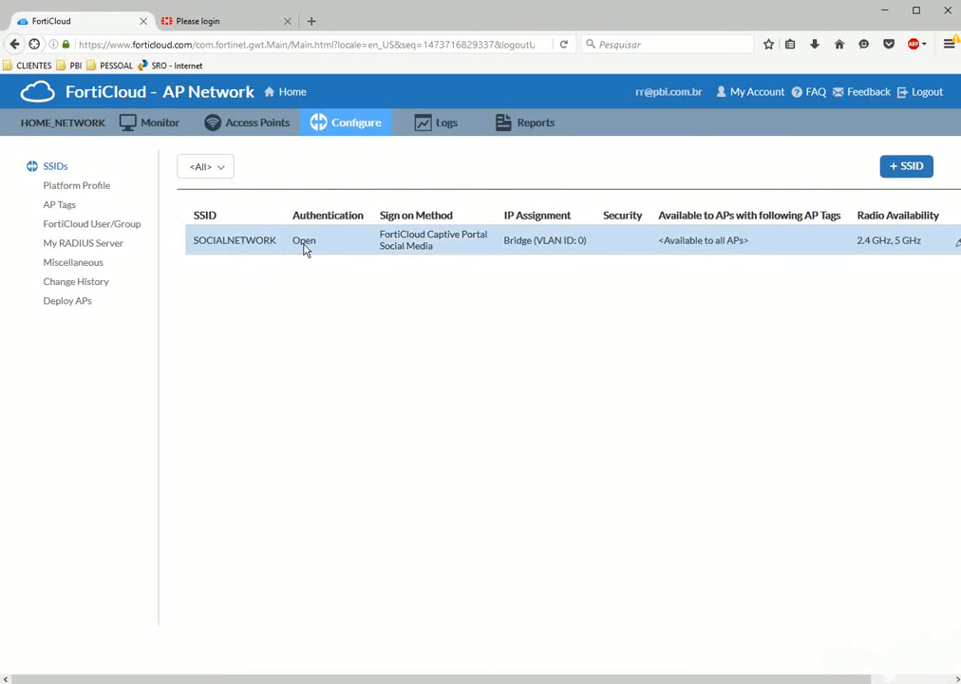
left_click(80, 190)
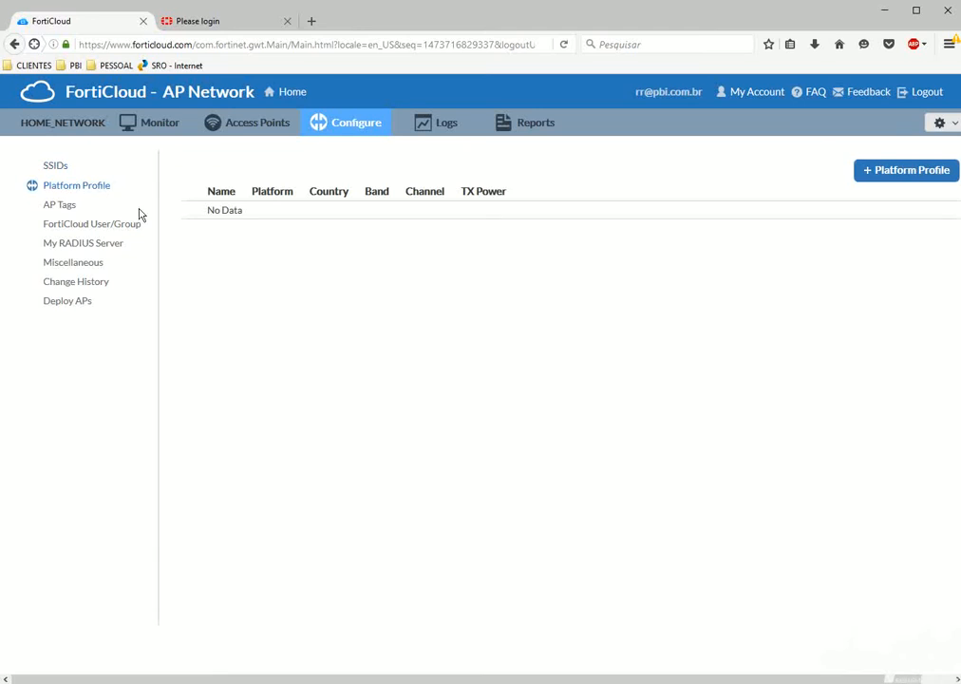
left_click(885, 174)
Log in to the access point's web page to check its model, then return to FortiCloud's profile form.
left_click(171, 21)
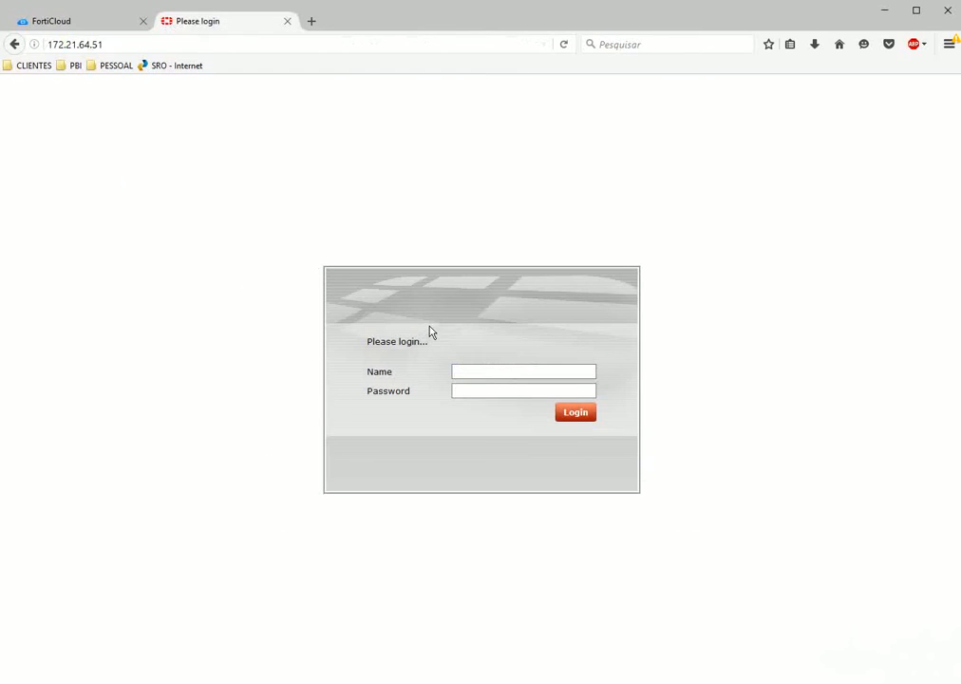
type("admin")
key("Return")
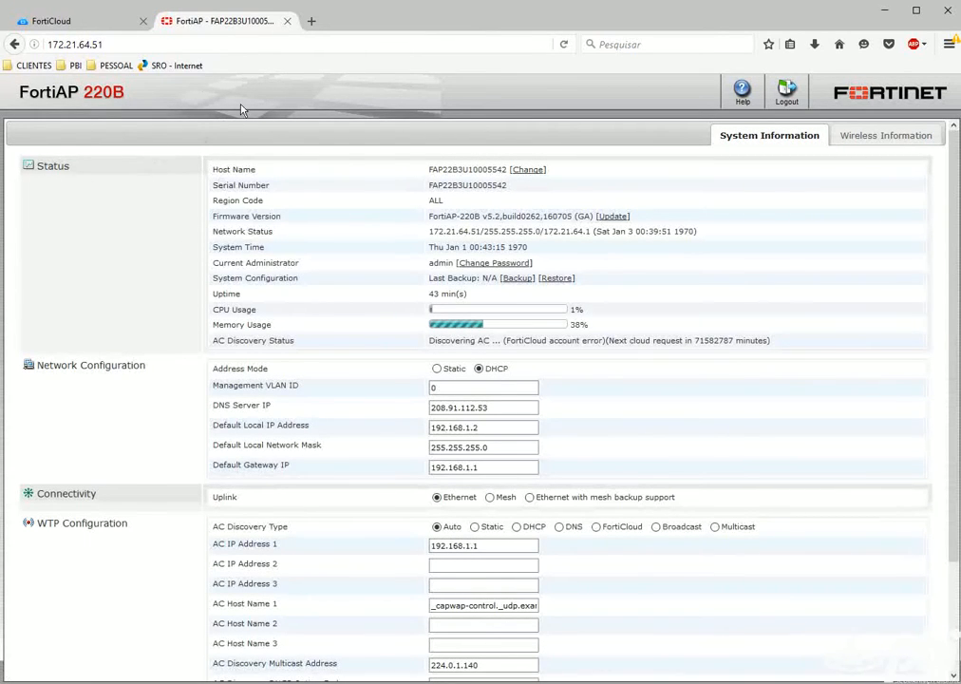
left_click(90, 26)
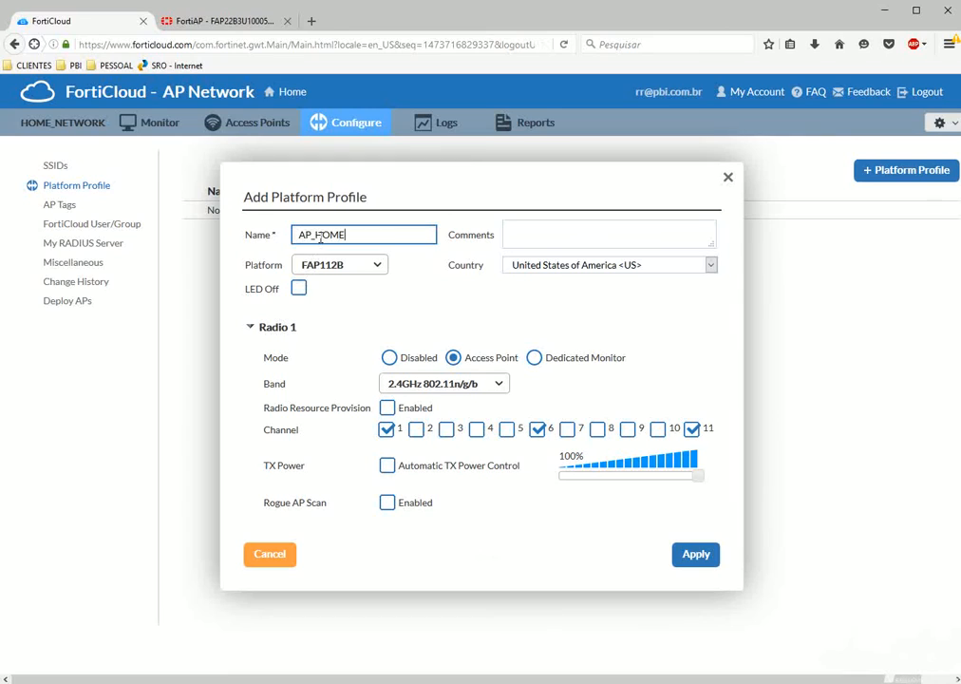
Choose FAP220B as AP_HOME's platform and look over its 5GHz and 2.4GHz radio sections.
left_click(537, 248)
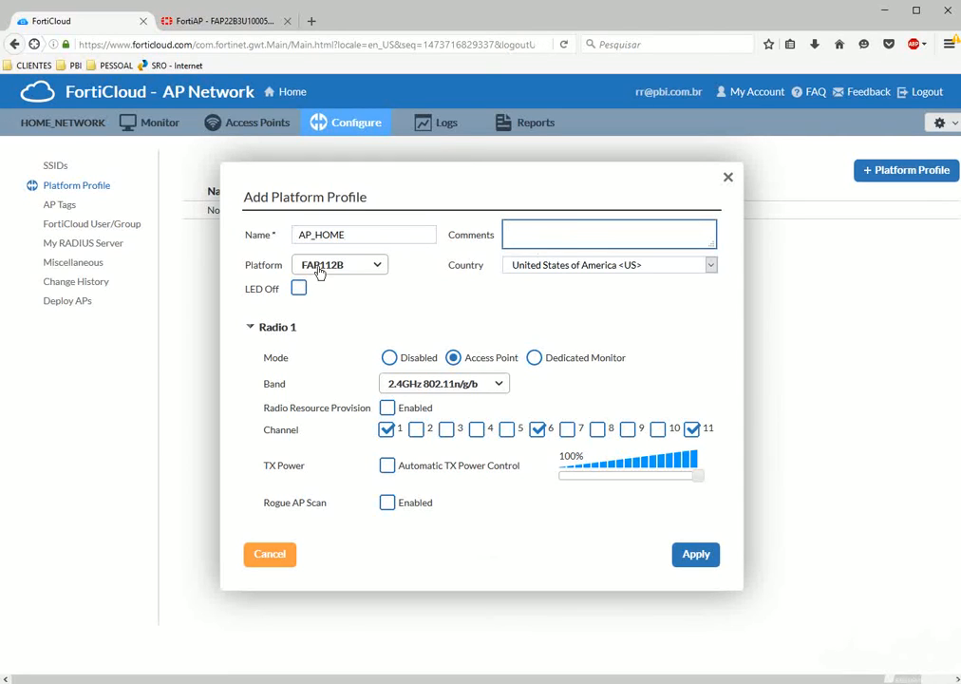
left_click(343, 237)
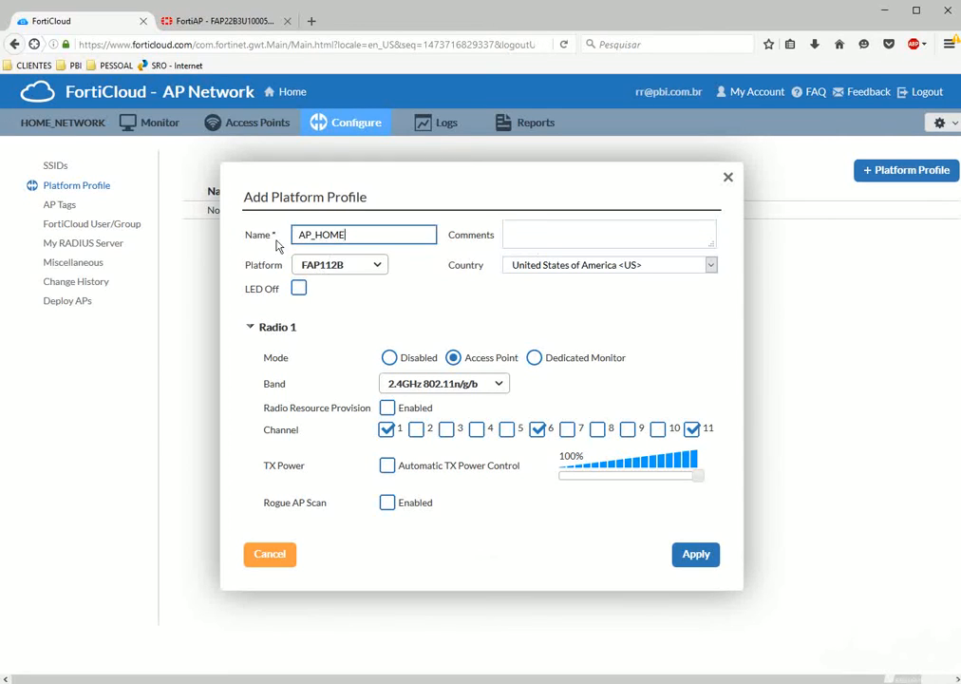
left_click(344, 265)
scroll(360, 380, "down", 2)
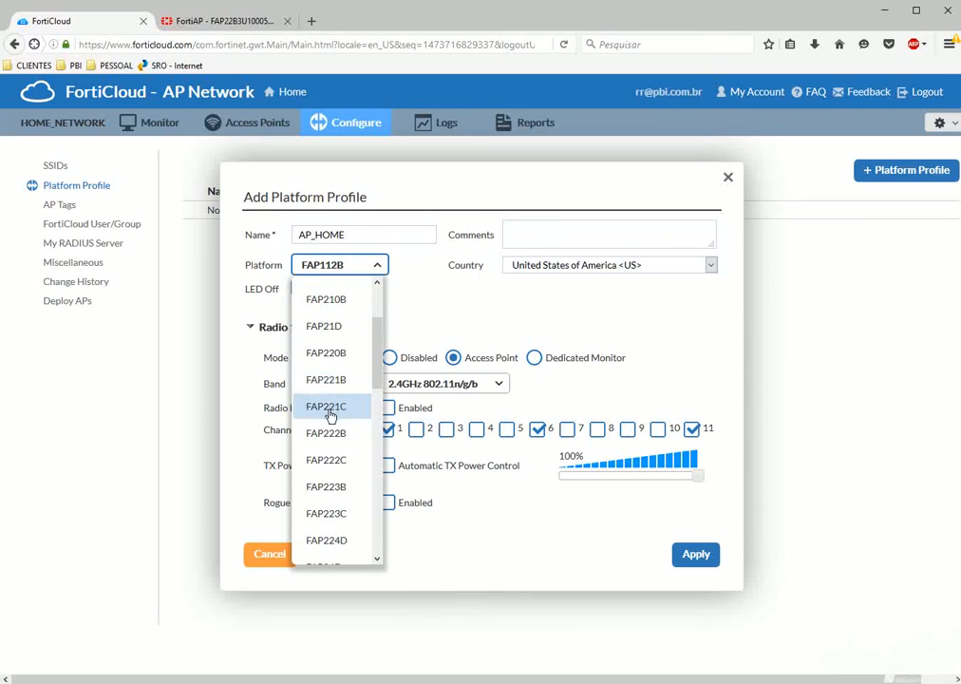
left_click(332, 363)
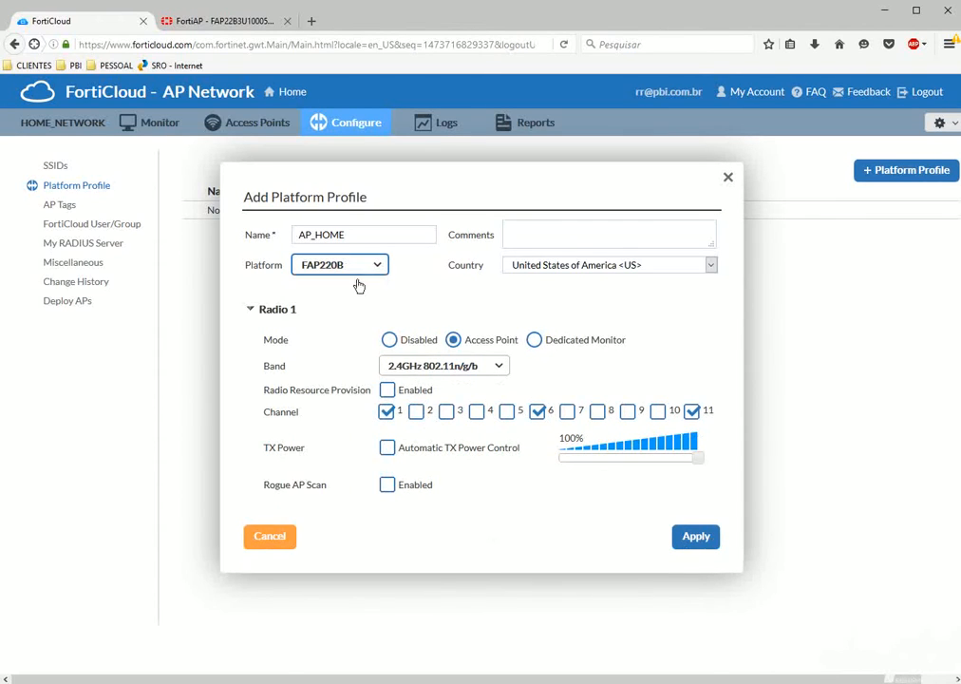
scroll(484, 426, "down", 3)
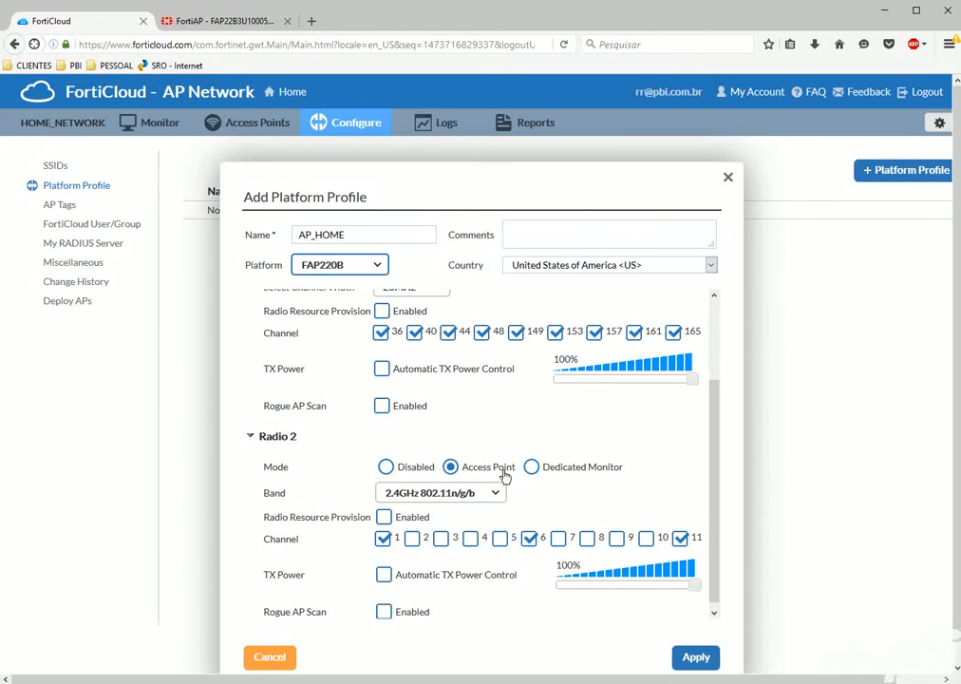
scroll(382, 503, "up", 3)
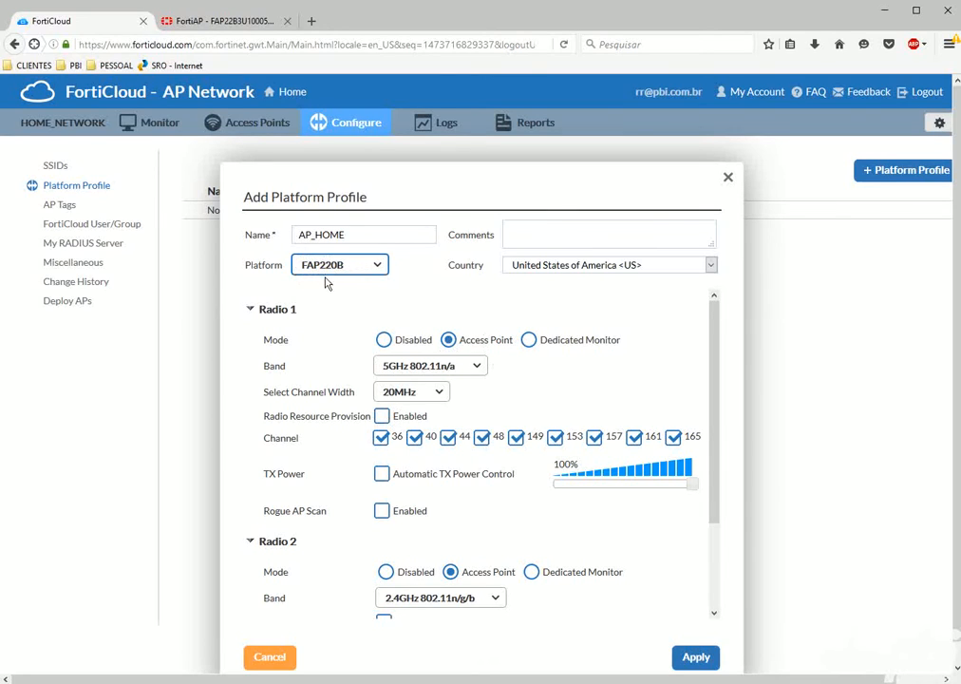
left_click(553, 266)
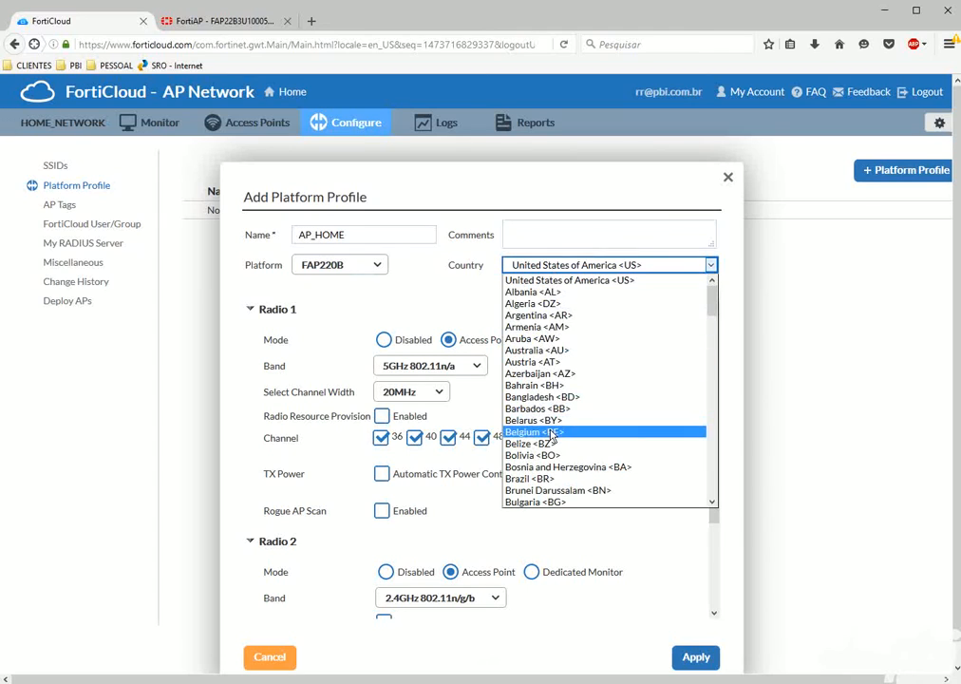
Select Brazil <BR> as the country and scroll through the Radio 1 and Radio 2 settings.
left_click(530, 479)
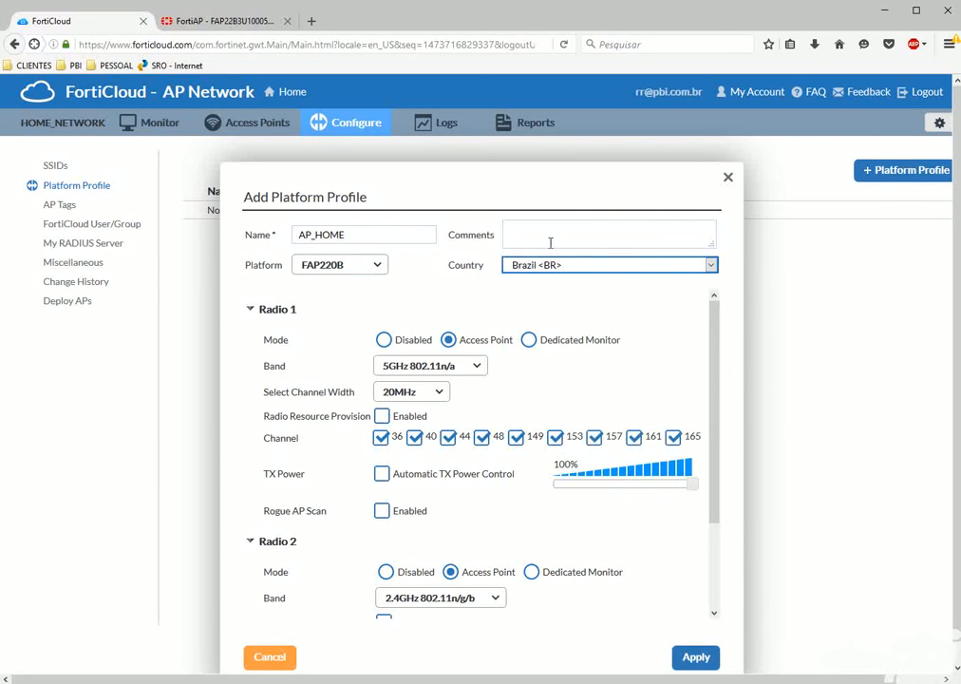
left_click(522, 289)
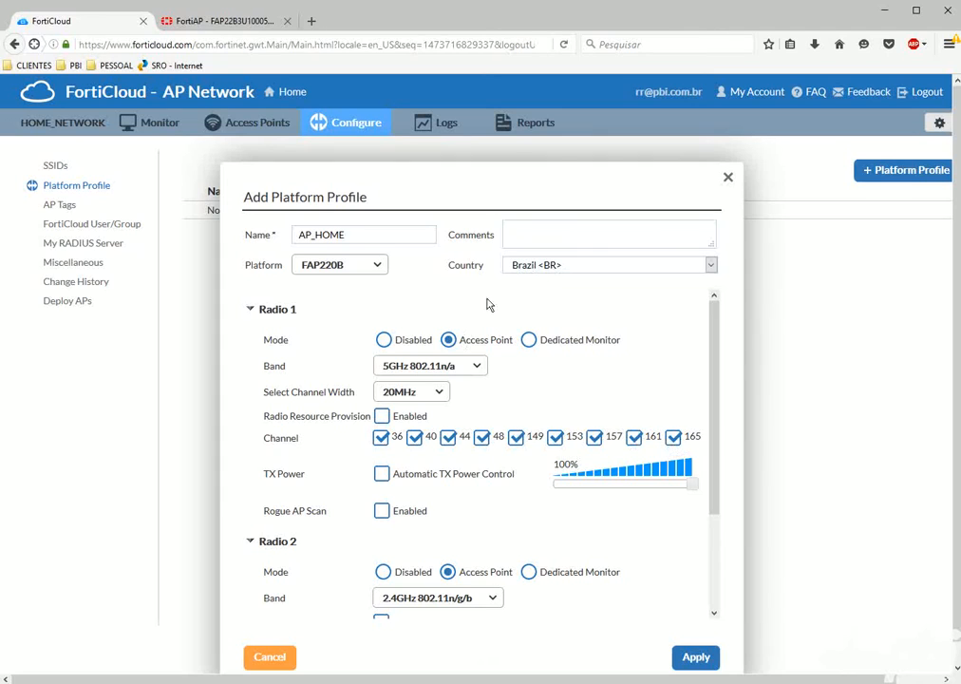
scroll(476, 343, "down", 2)
scroll(462, 342, "up", 2)
scroll(308, 516, "down", 3)
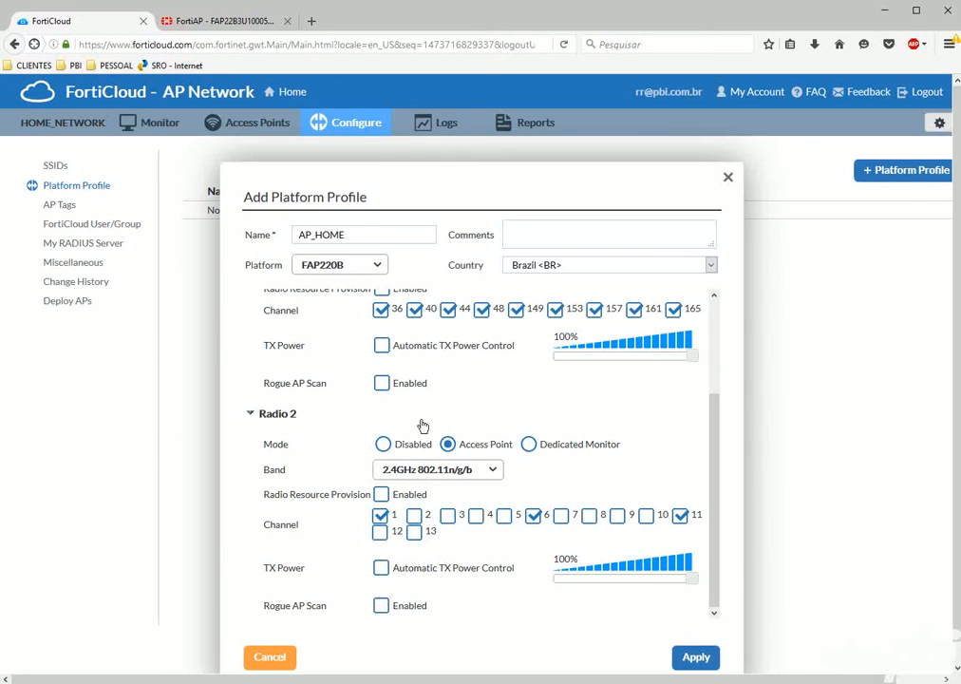
scroll(423, 437, "up", 3)
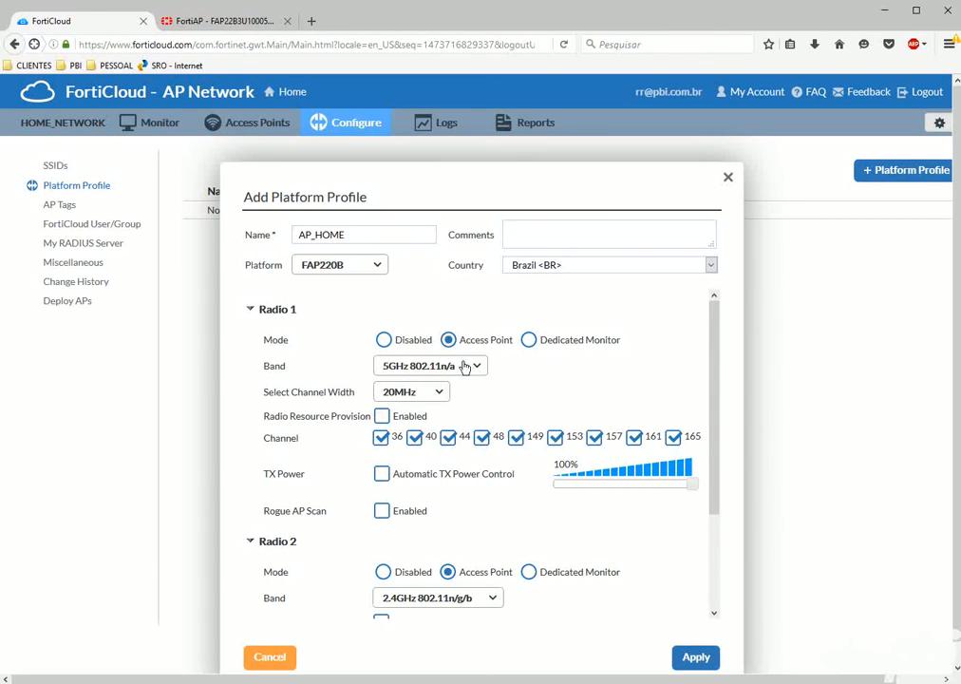
scroll(445, 513, "down", 5)
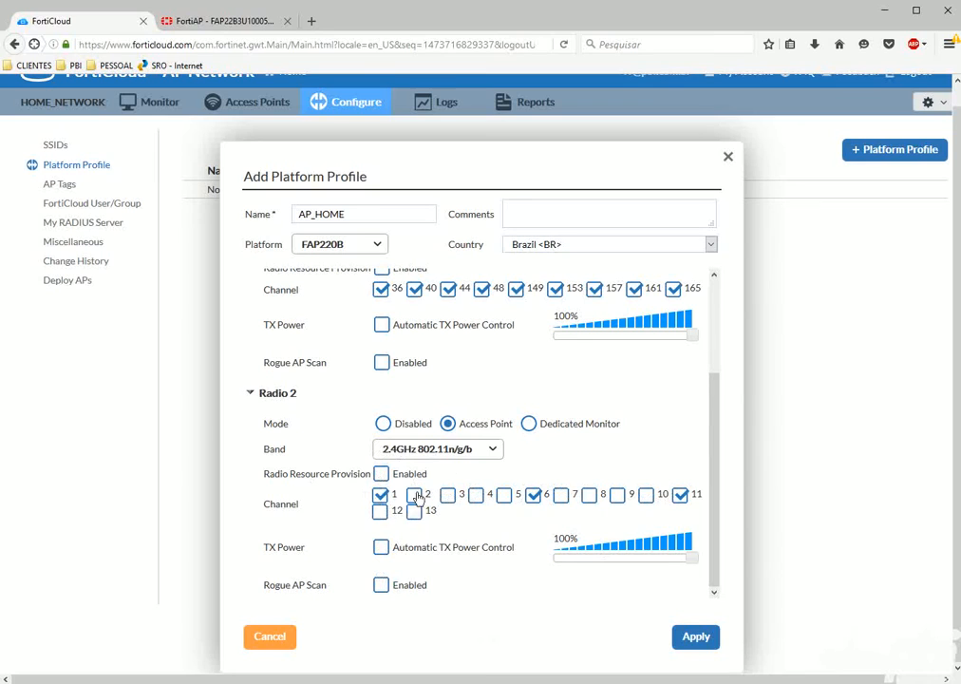
scroll(445, 453, "up", 1)
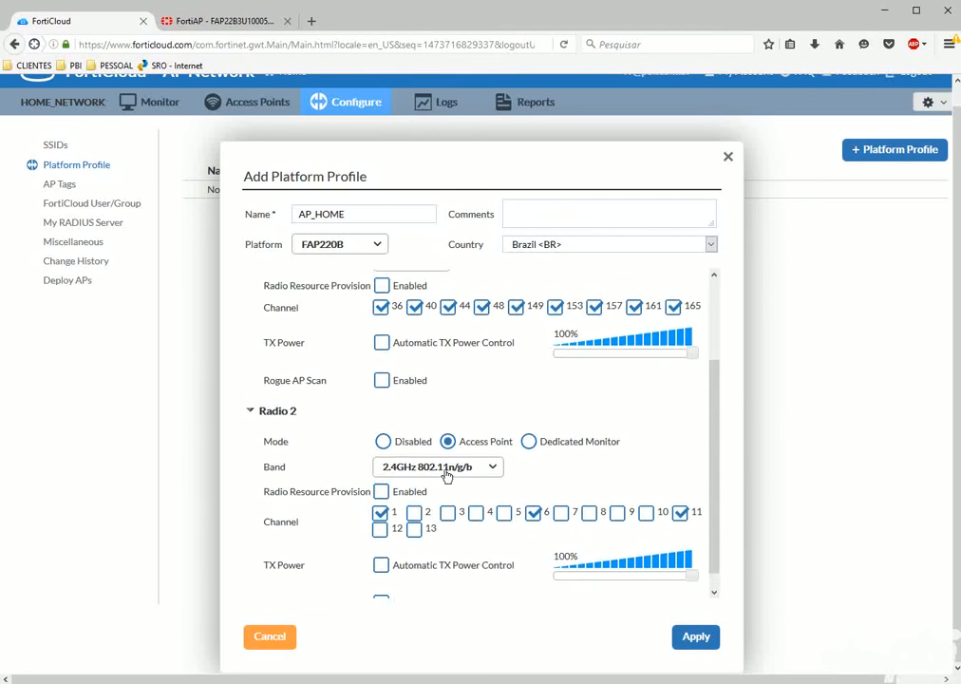
Enable Radio Resource Provision on Radio 2 and Radio 1.
left_click(381, 509)
scroll(381, 511, "up", 2)
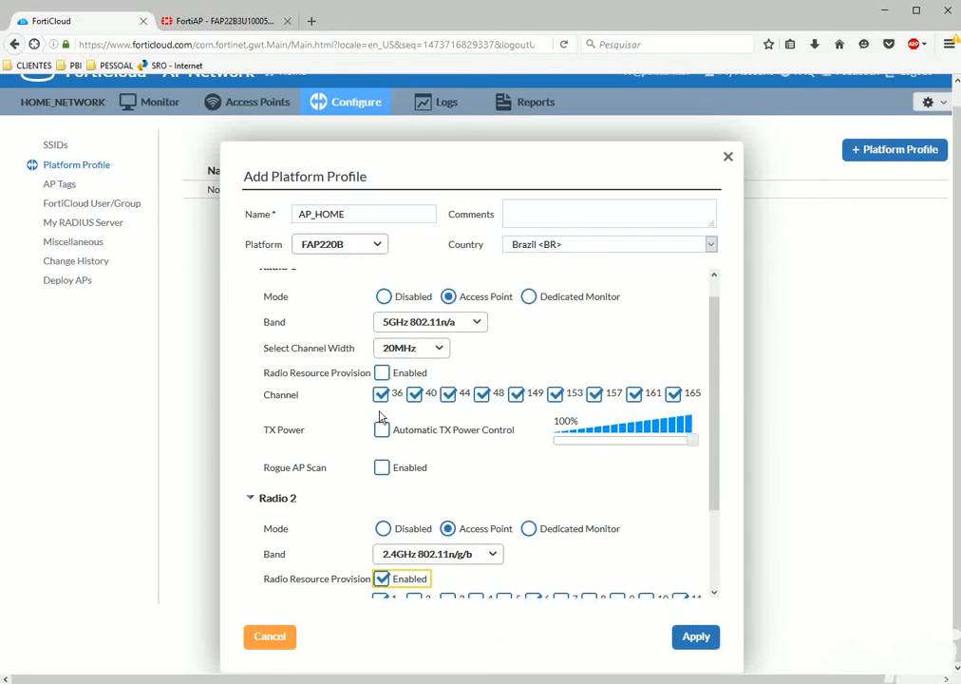
left_click(382, 373)
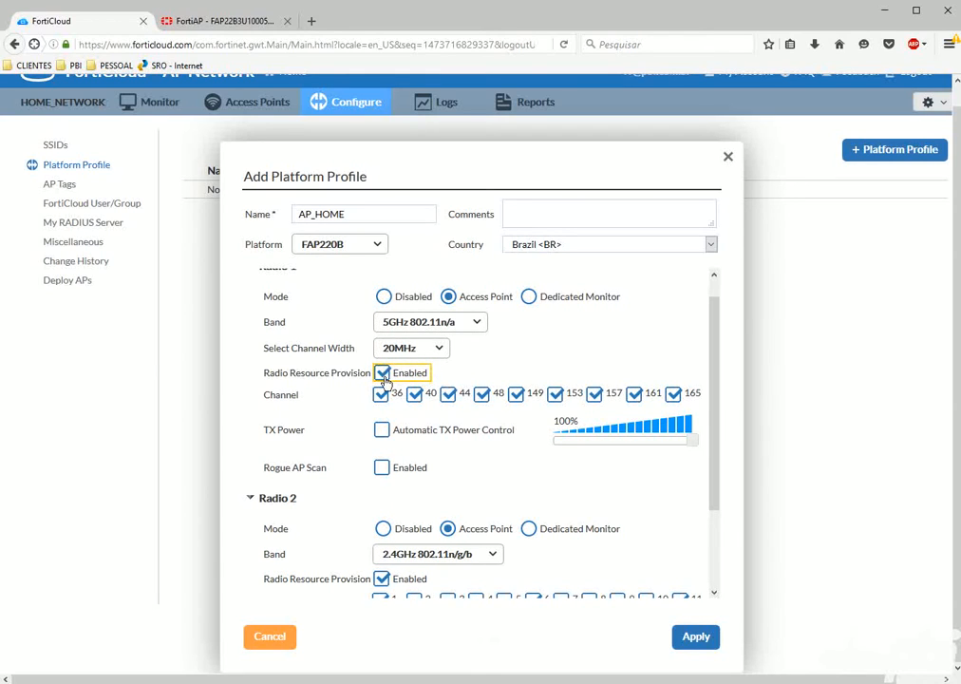
Review the radio settings once more and save the AP_HOME platform profile.
scroll(380, 390, "down", 3)
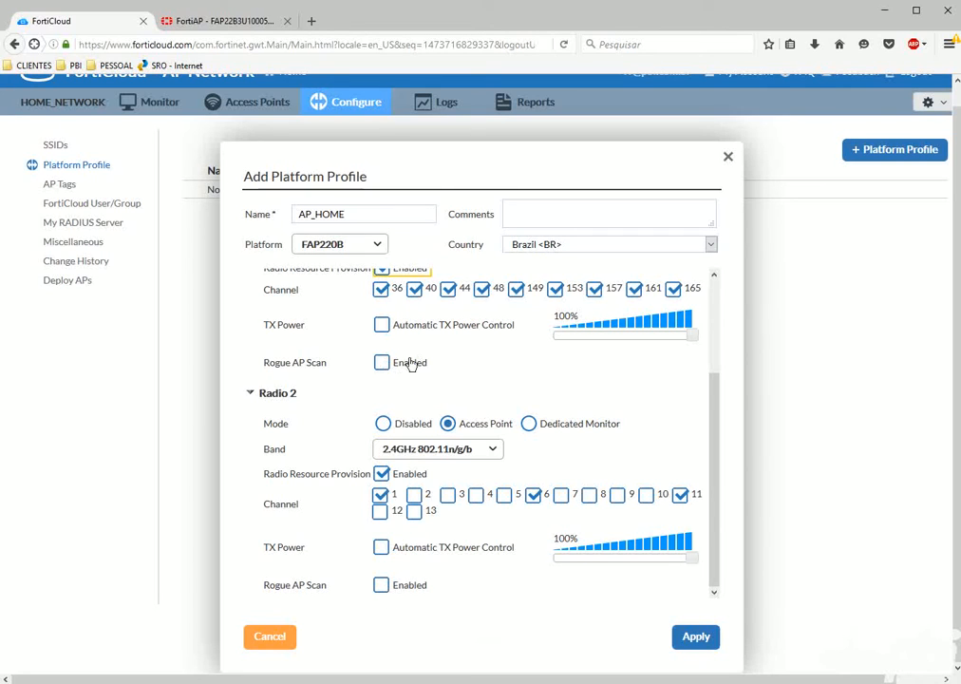
scroll(574, 581, "up", 3)
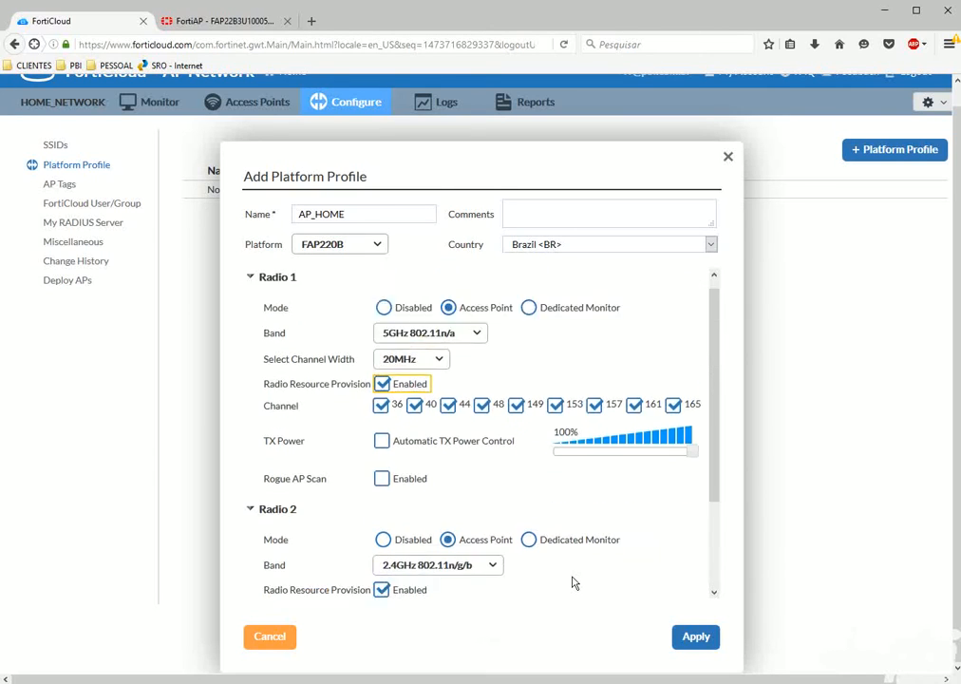
scroll(508, 516, "down", 3)
scroll(512, 522, "up", 1)
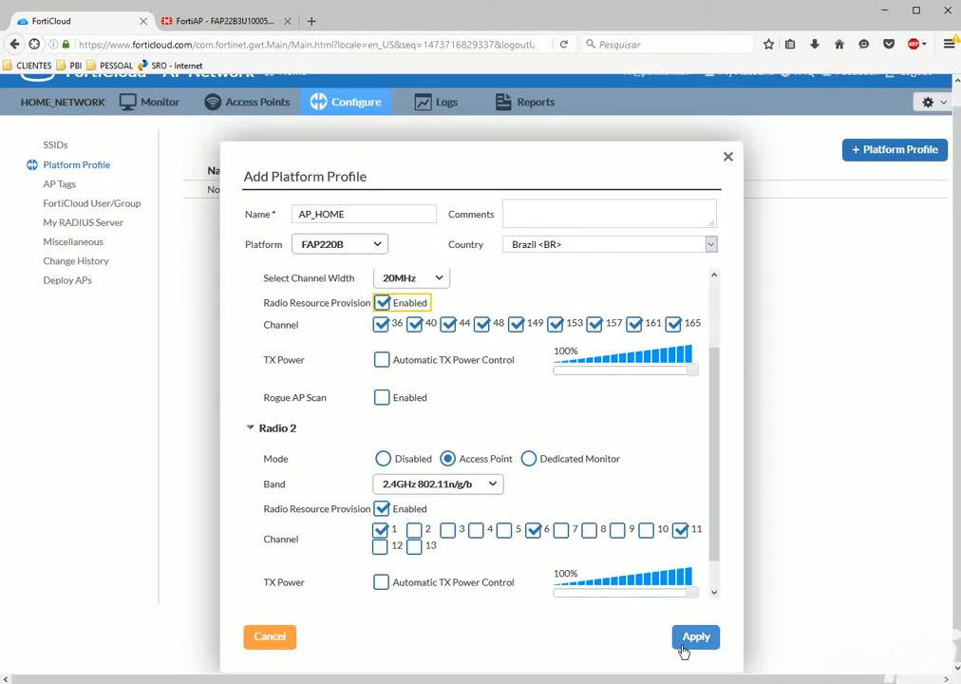
scroll(542, 452, "up", 2)
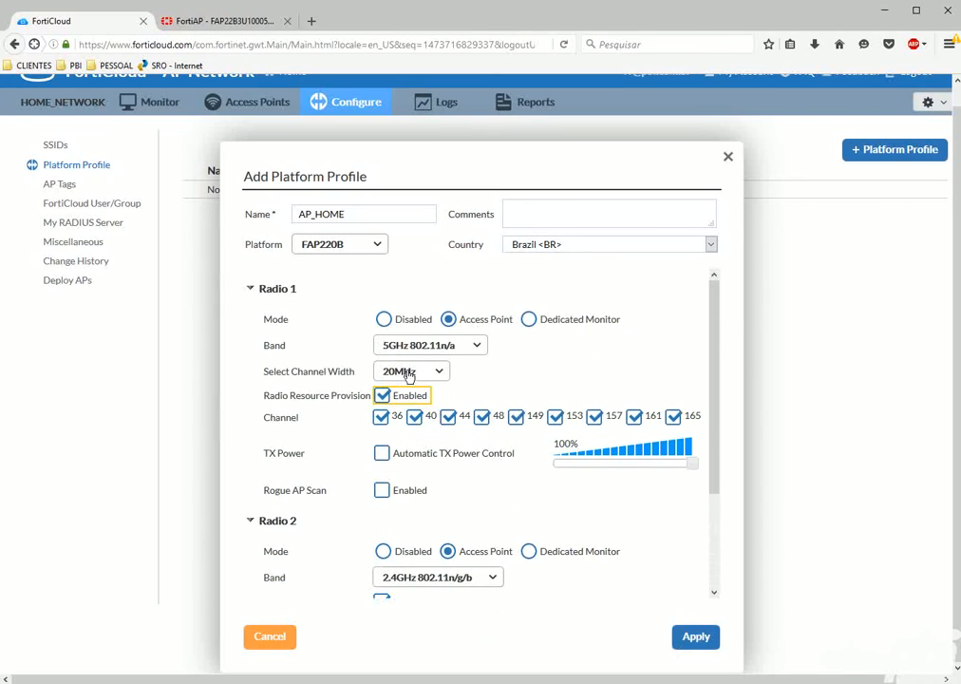
scroll(521, 532, "down", 3)
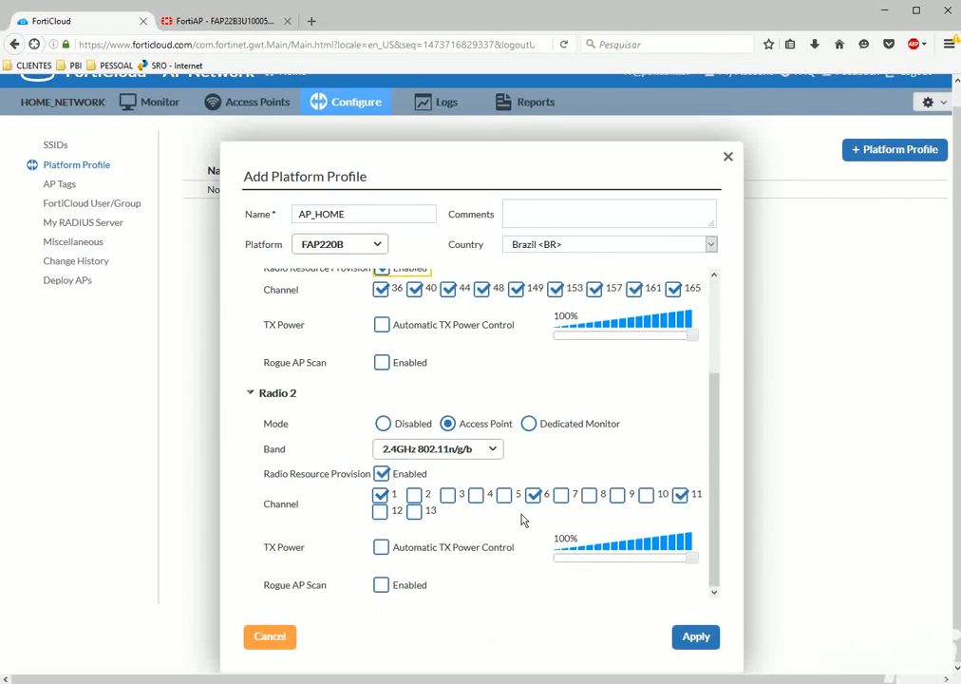
left_click(691, 638)
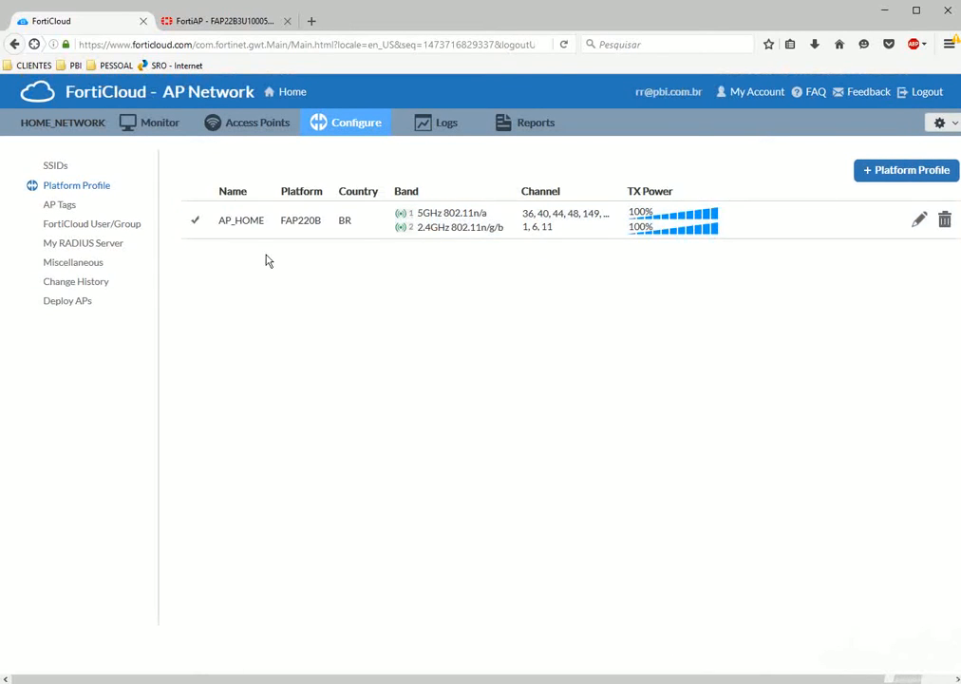
On the AP Tags page, add and save a new tag named HOME_NETWORK.
left_click(63, 206)
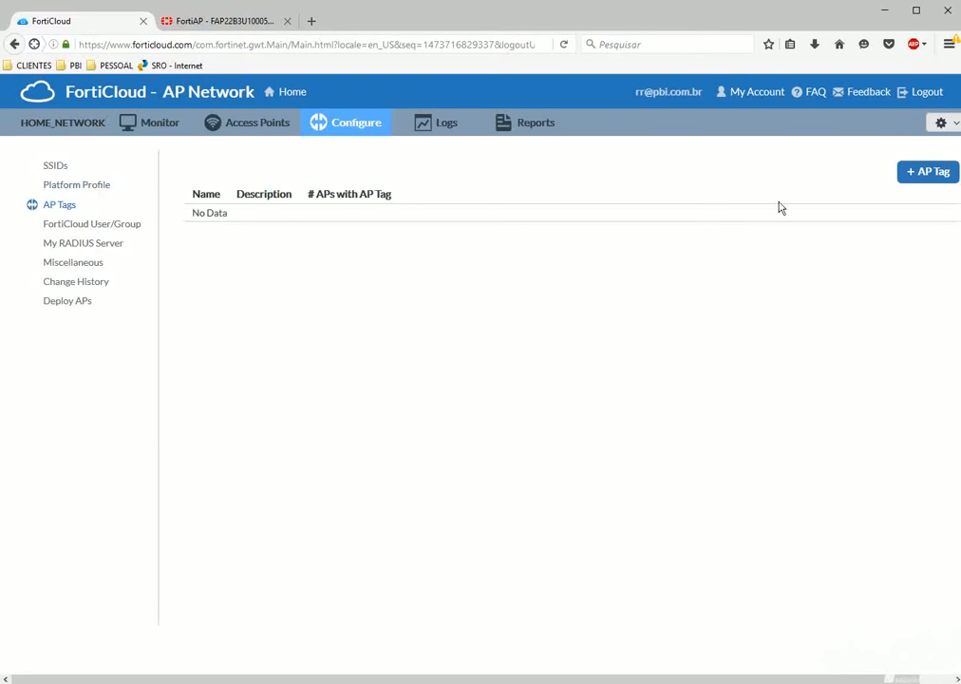
left_click(944, 177)
left_click(477, 348)
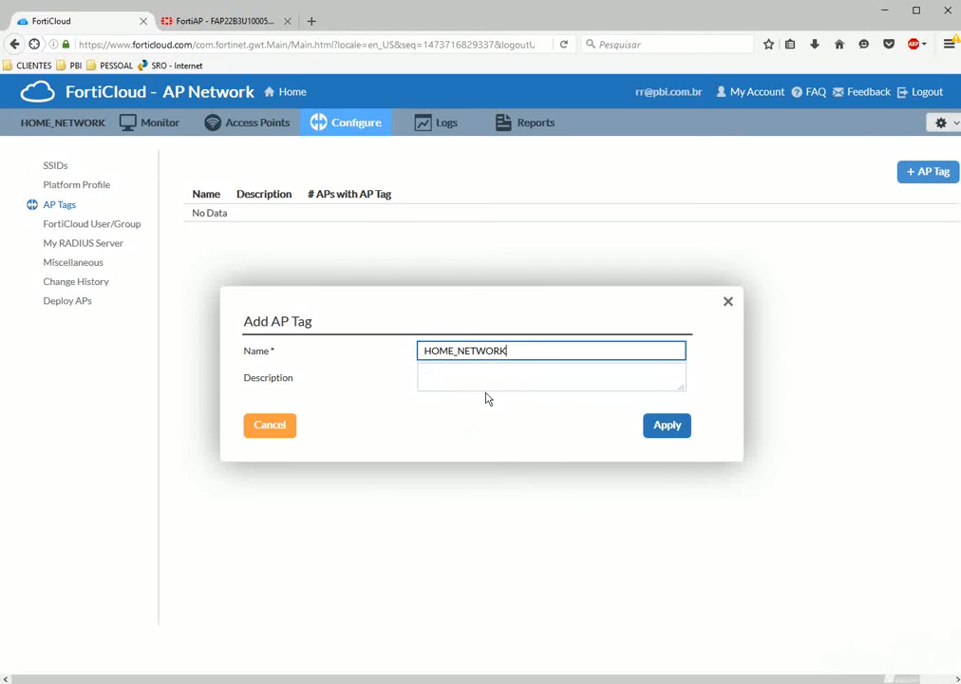
left_click(669, 432)
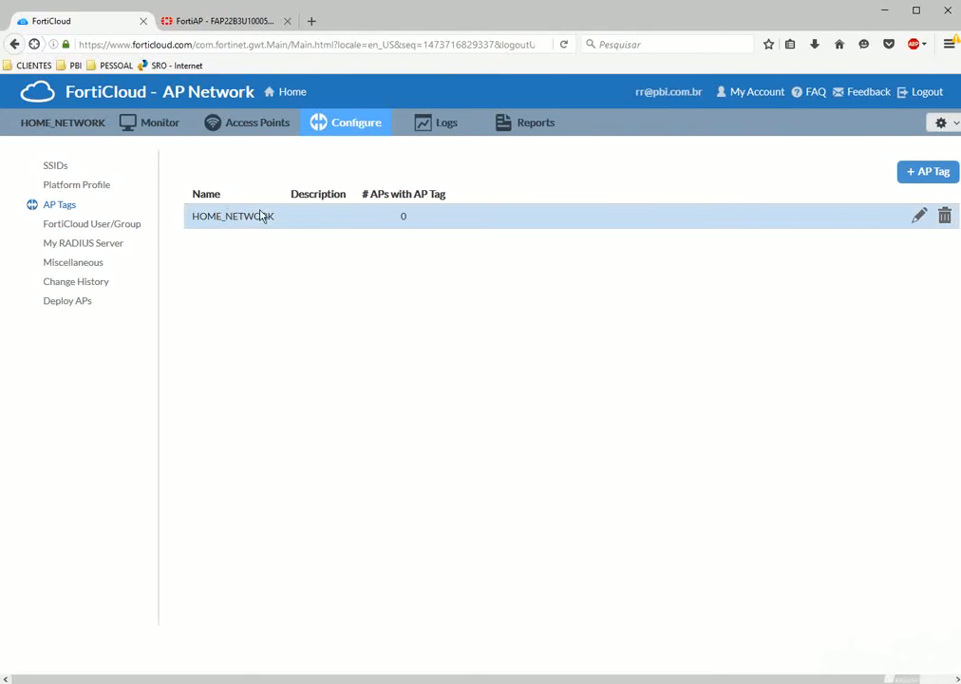
Look at the User/Group and My RADIUS Server pages, then the Miscellaneous radio scan settings.
left_click(69, 228)
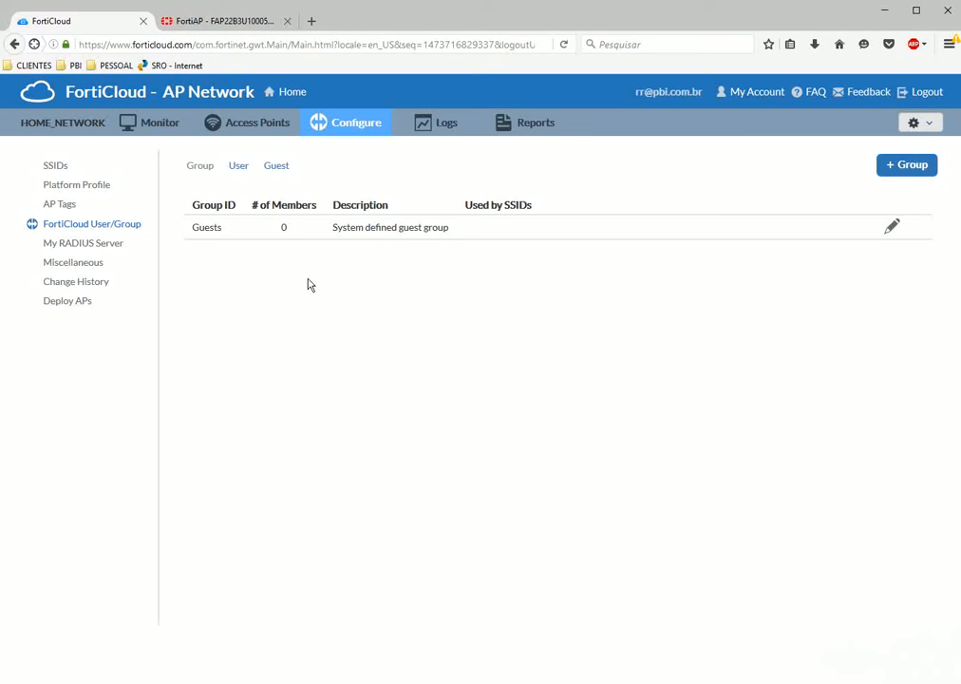
left_click(69, 245)
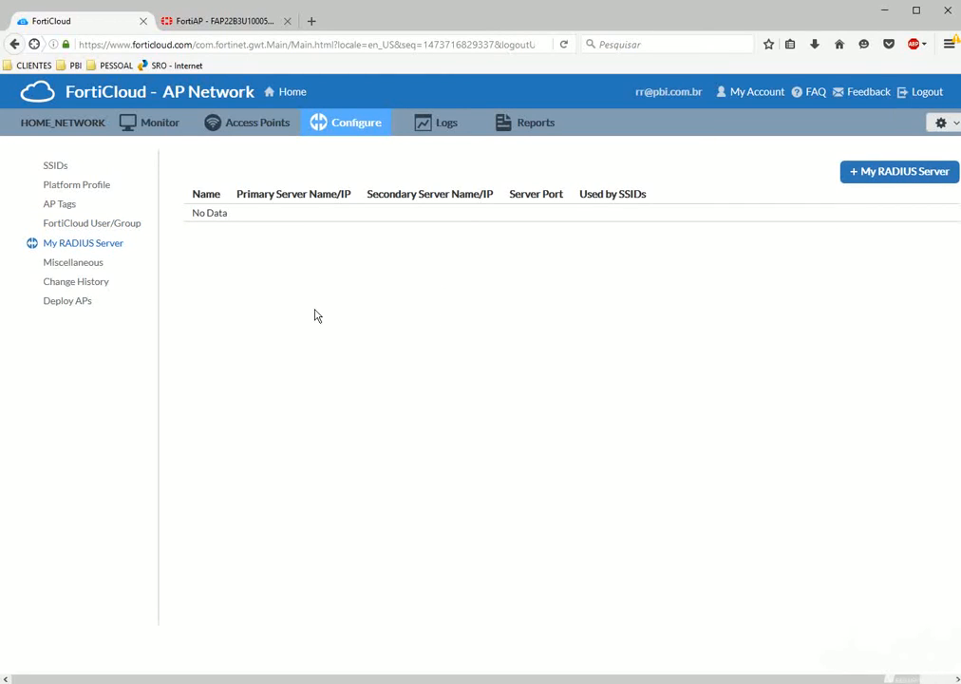
left_click(79, 271)
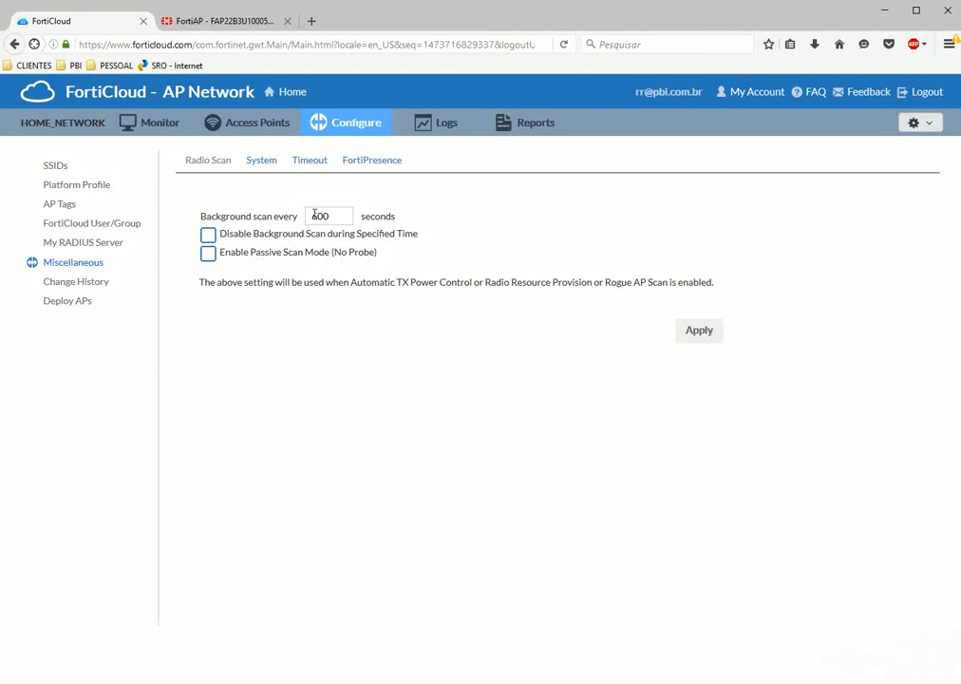
left_click(262, 161)
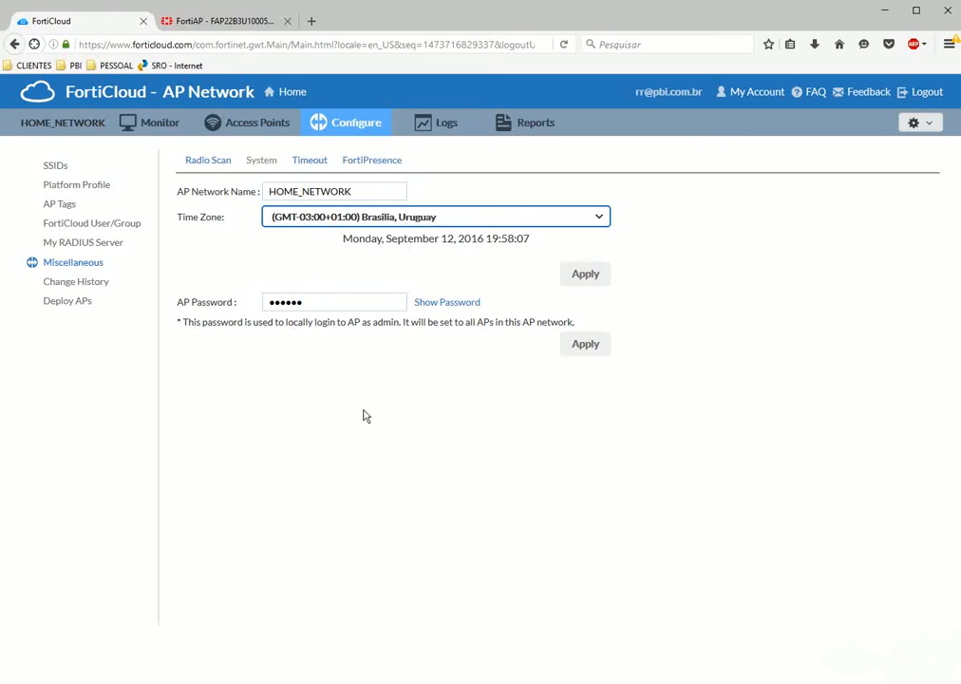
left_click(308, 160)
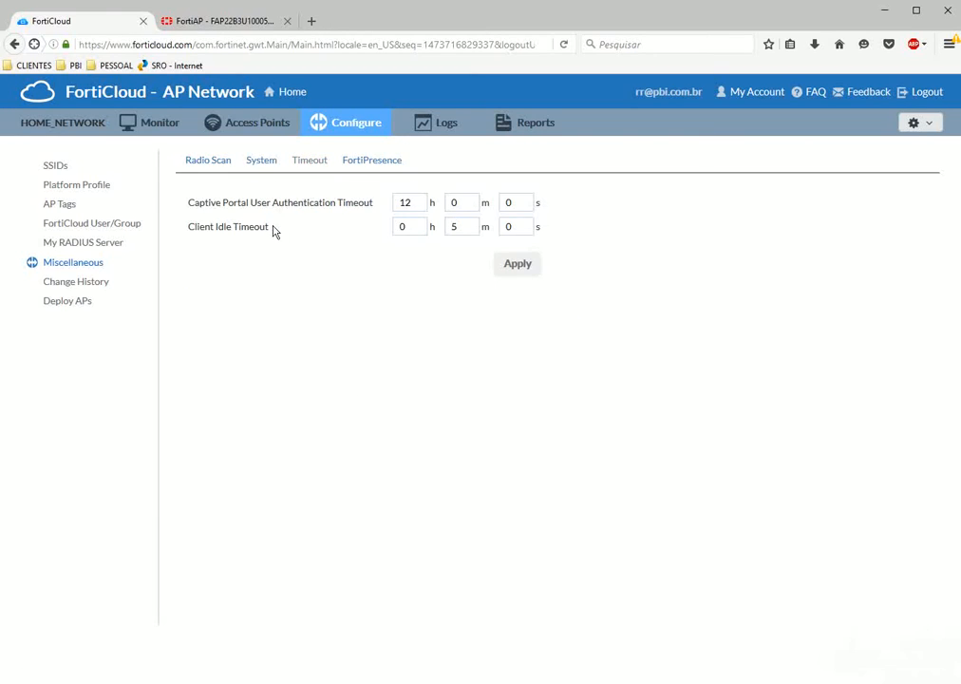
left_click_drag(398, 202, 416, 204)
left_click(301, 348)
Review the disabled FortiPresence settings, then the Change History listing five recent changes.
left_click(361, 164)
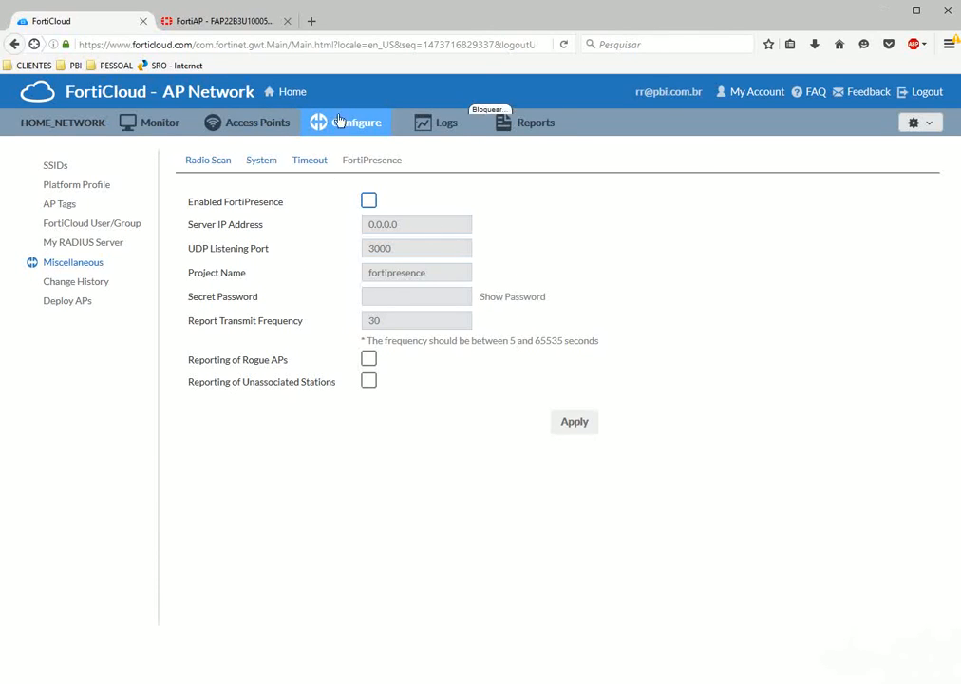
left_click(72, 283)
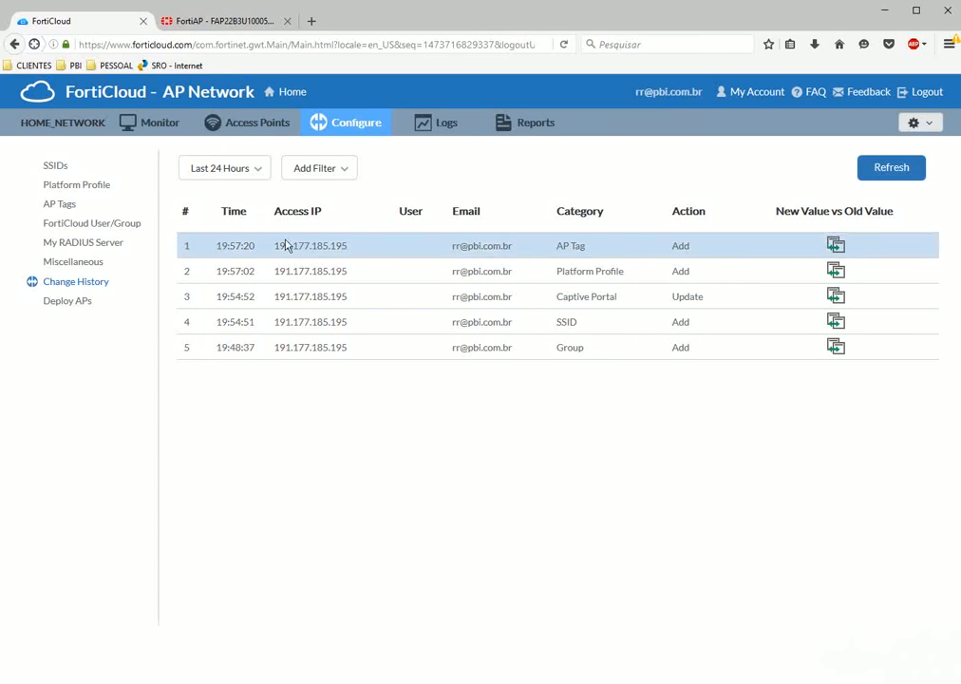
Check Deploy APs, copy the awaiting AP serial FAP22B3U10005542, and return to the FortiAP 220B page.
left_click(65, 305)
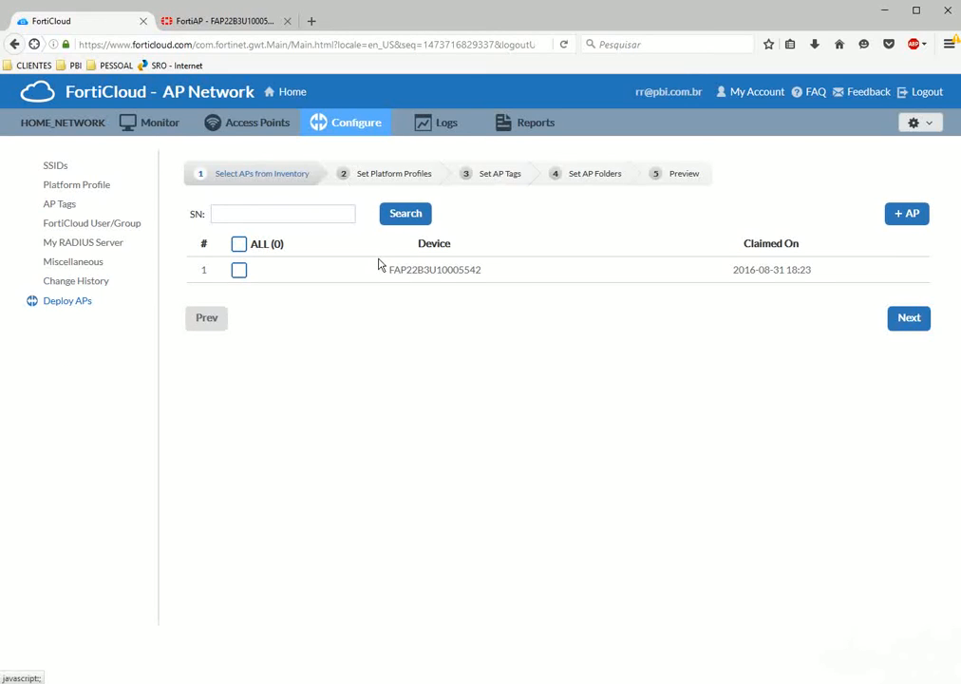
left_click_drag(381, 276, 480, 277)
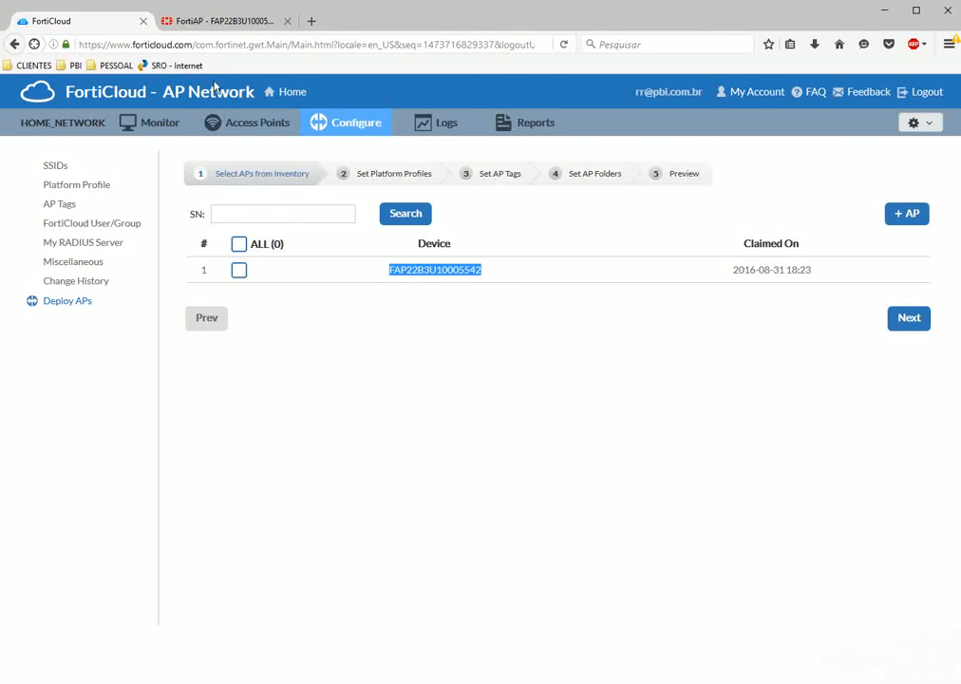
left_click(211, 29)
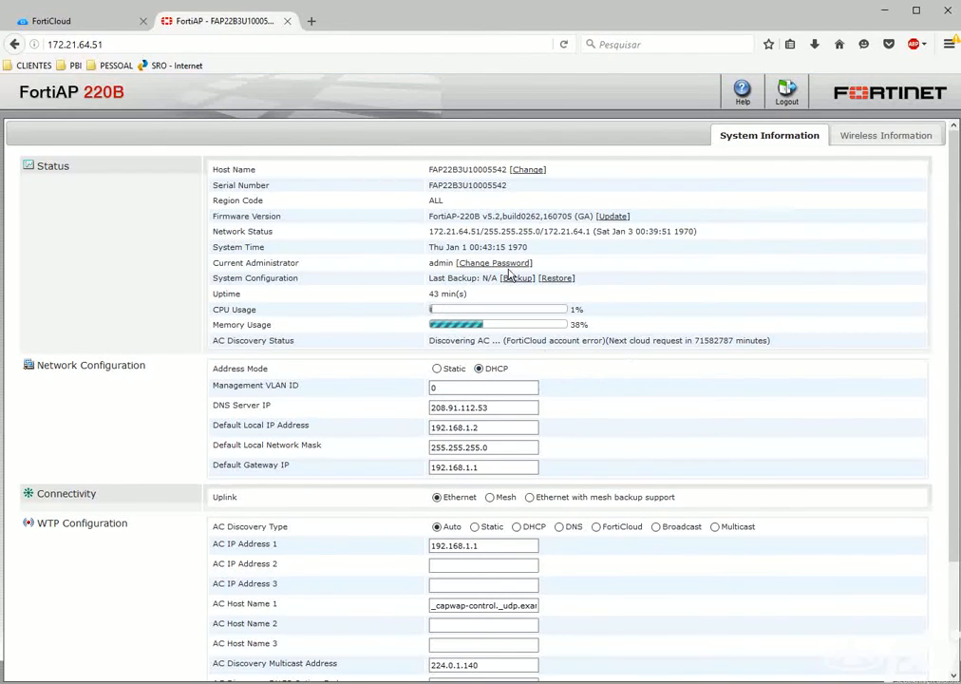
scroll(400, 339, "down", 3)
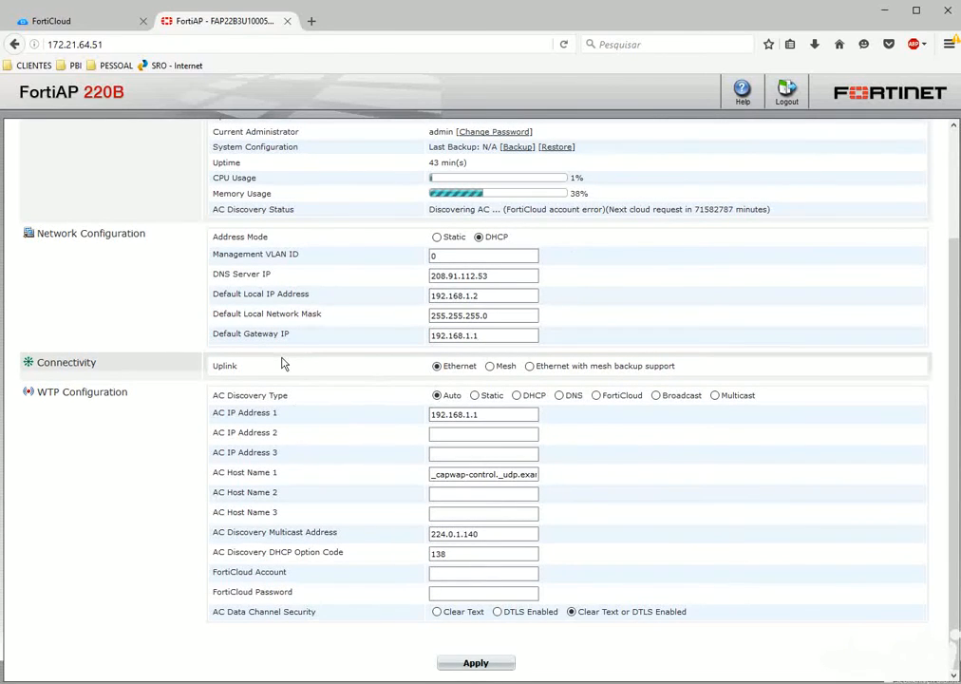
scroll(536, 373, "up", 3)
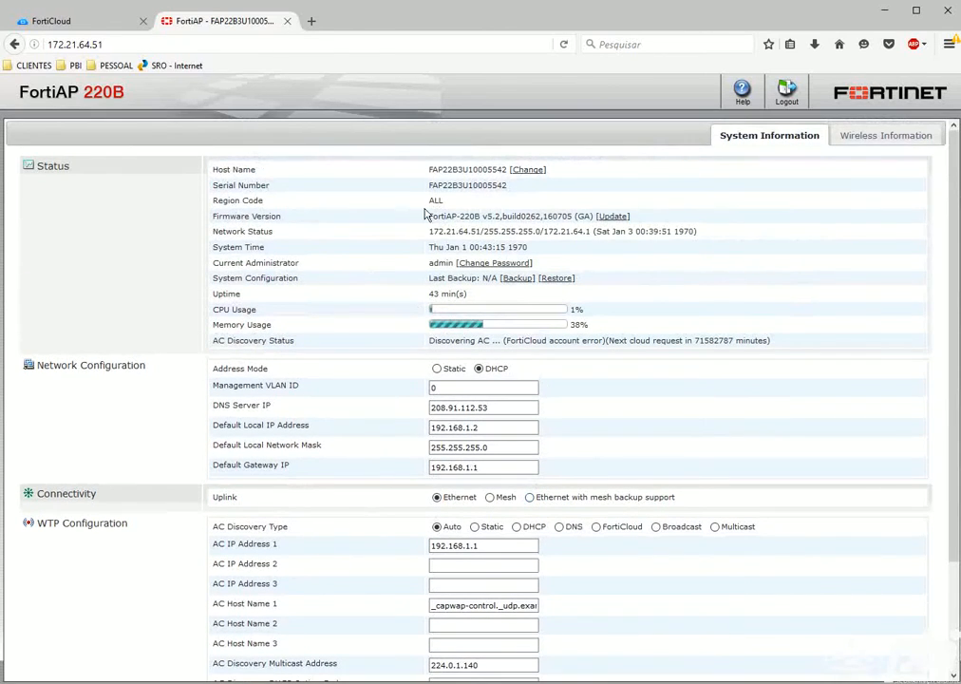
mouse_move(424, 237)
left_mouse_down()
mouse_move(572, 235)
mouse_move(425, 234)
left_mouse_up()
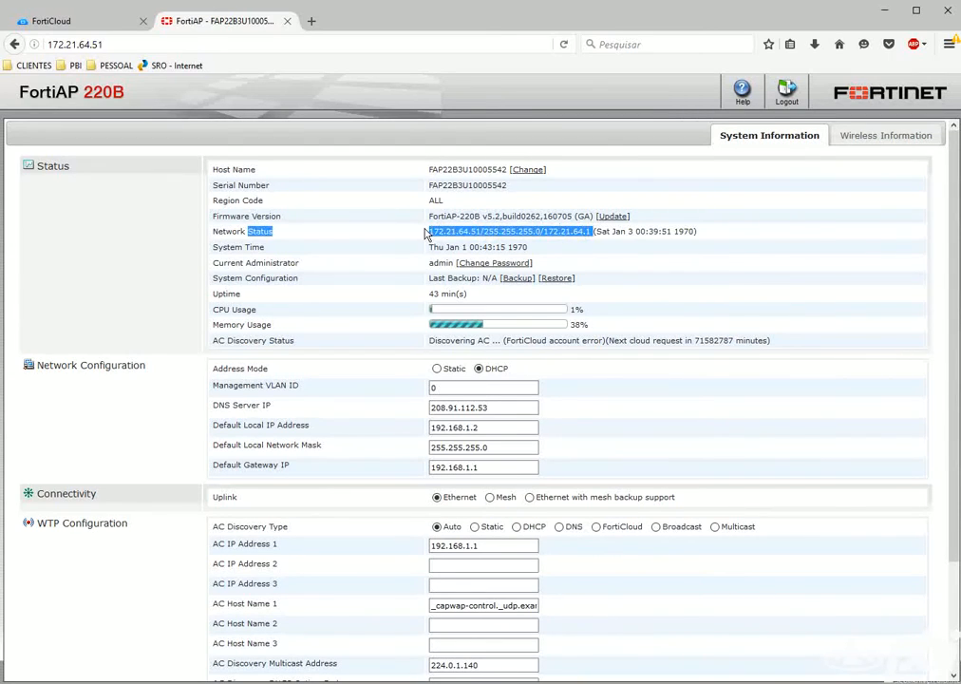
left_click(426, 233)
left_click_drag(543, 233, 586, 233)
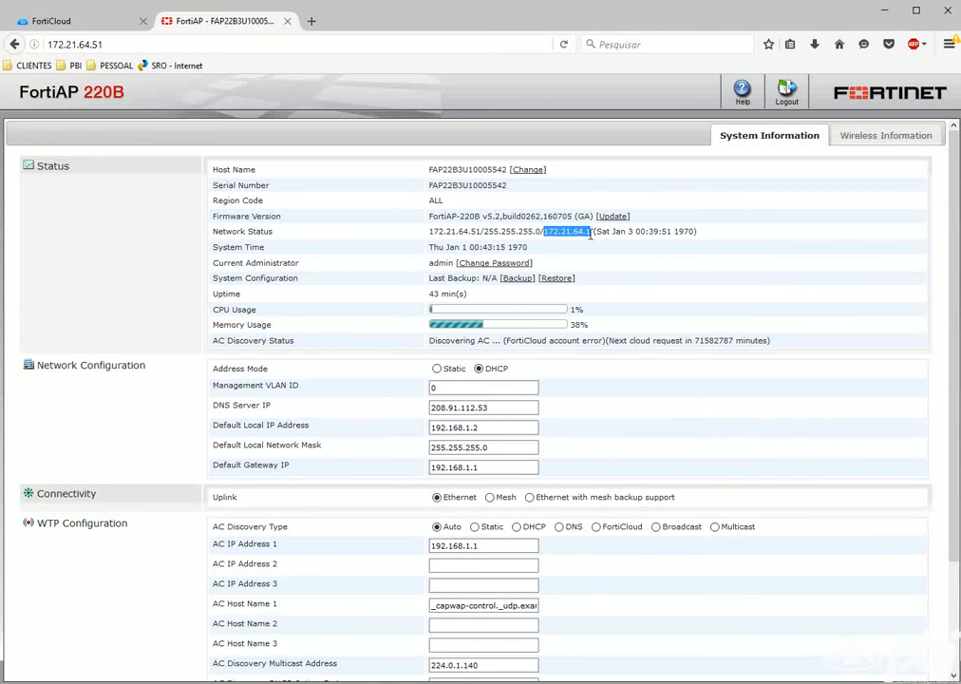
scroll(332, 305, "down", 3)
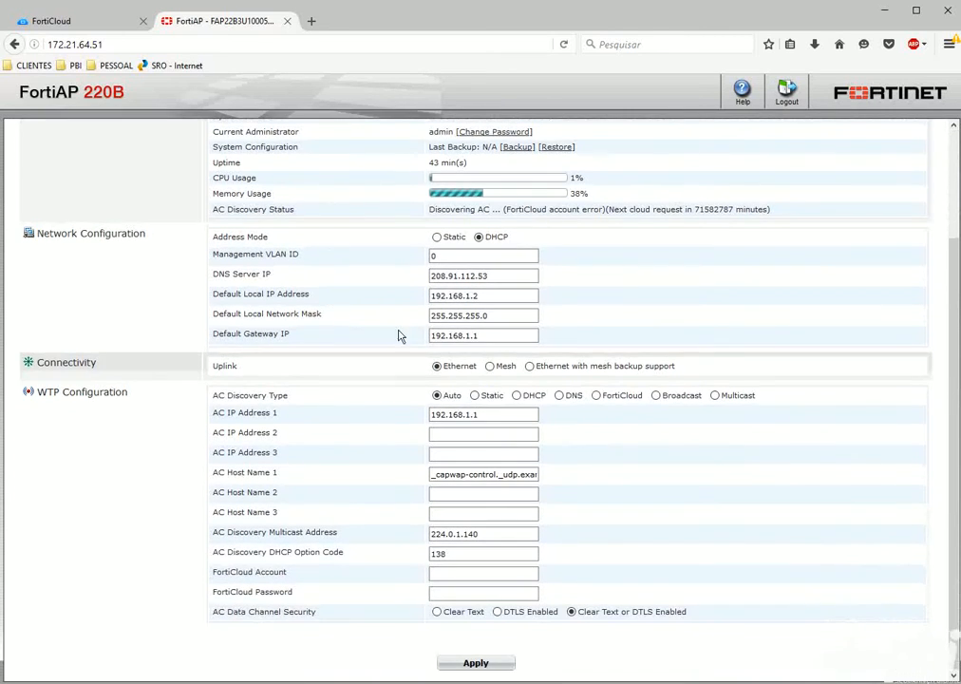
scroll(407, 319, "up", 3)
scroll(382, 303, "down", 3)
left_click_drag(40, 361, 249, 370)
left_click(300, 384)
left_click(443, 414)
left_click_drag(434, 414, 491, 404)
Choose FortiCloud as the AC discovery type, submit the account details, and log back in.
left_click(608, 403)
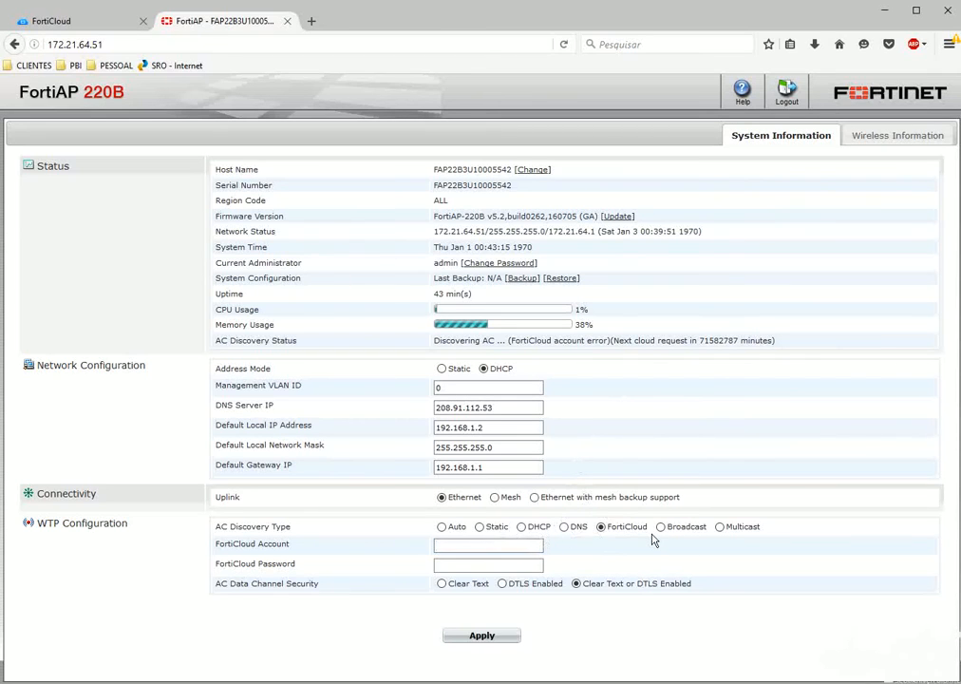
left_click(38, 21)
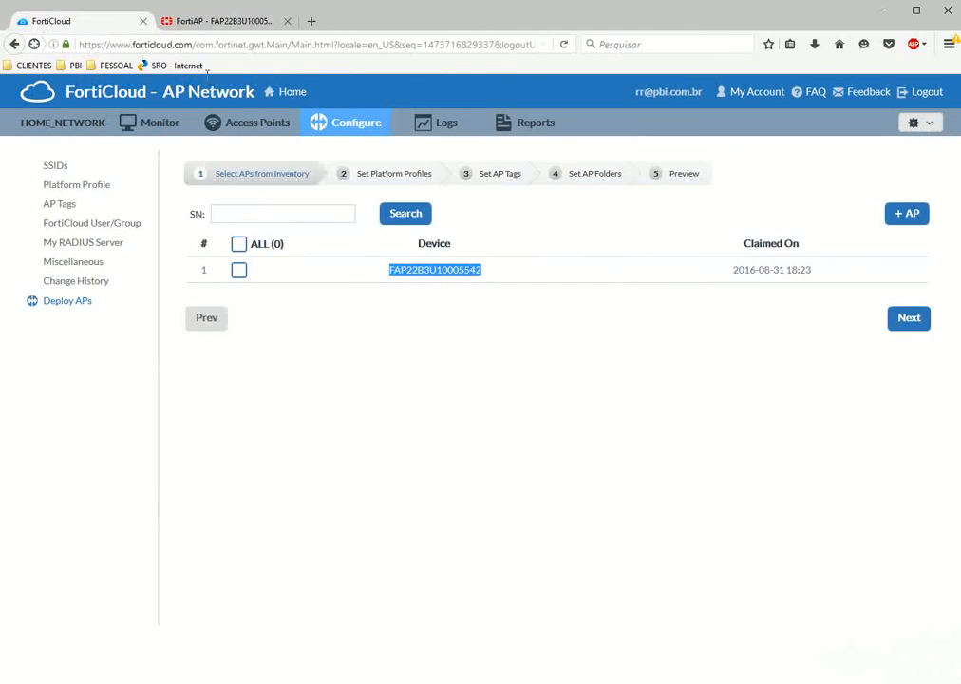
left_click(204, 21)
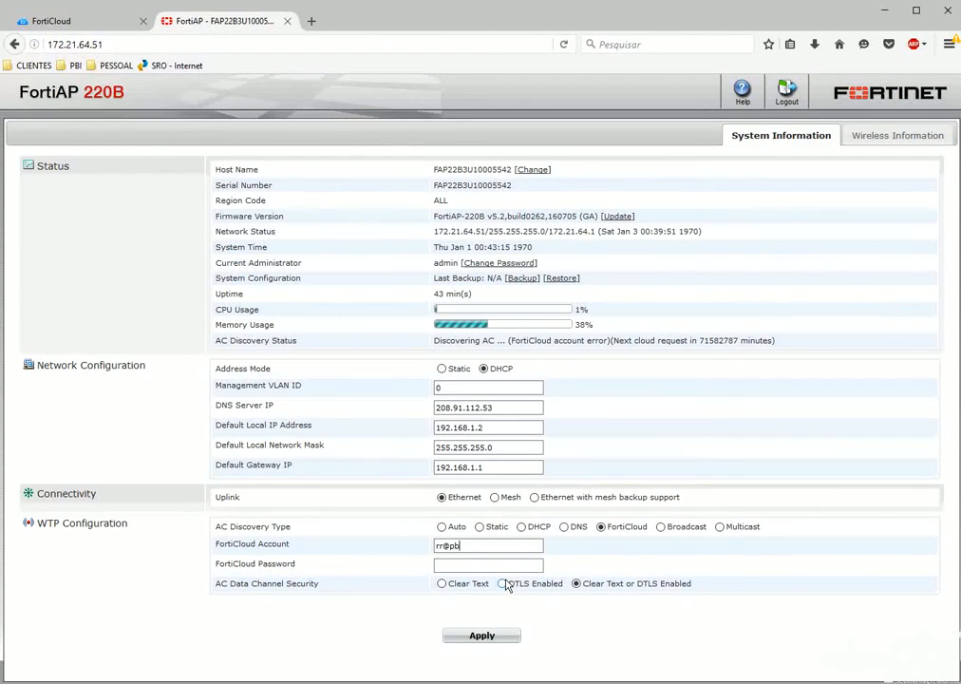
key("Tab")
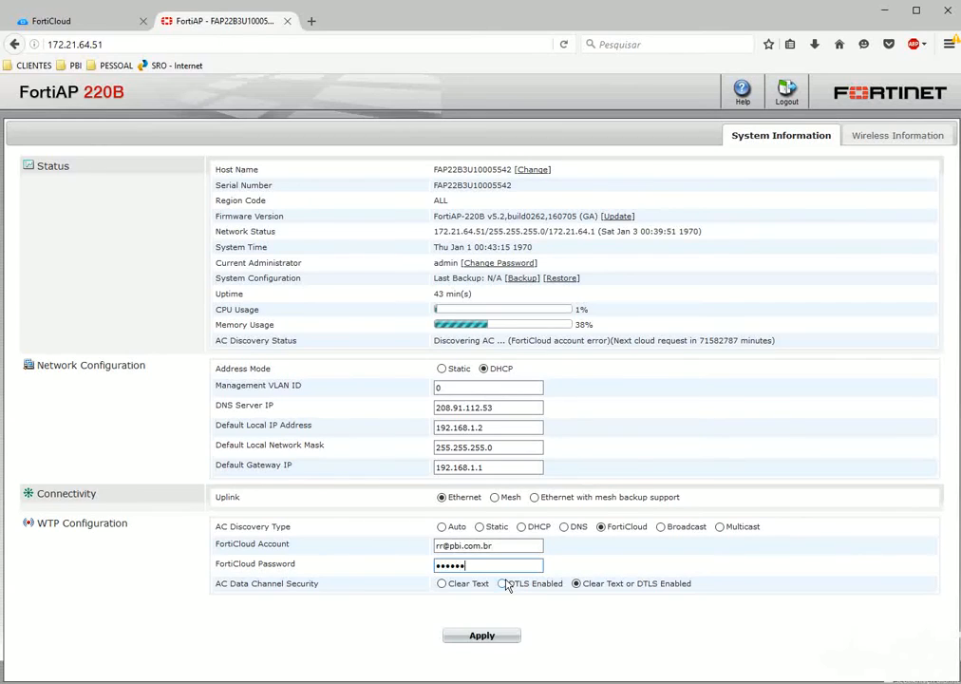
key("Return")
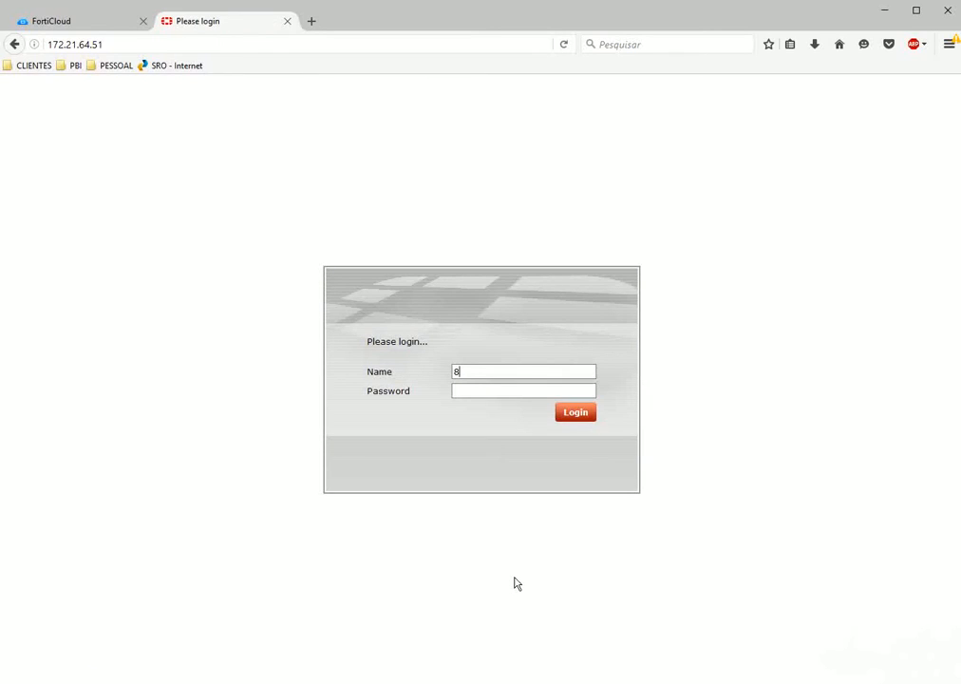
type("admin")
key("Return")
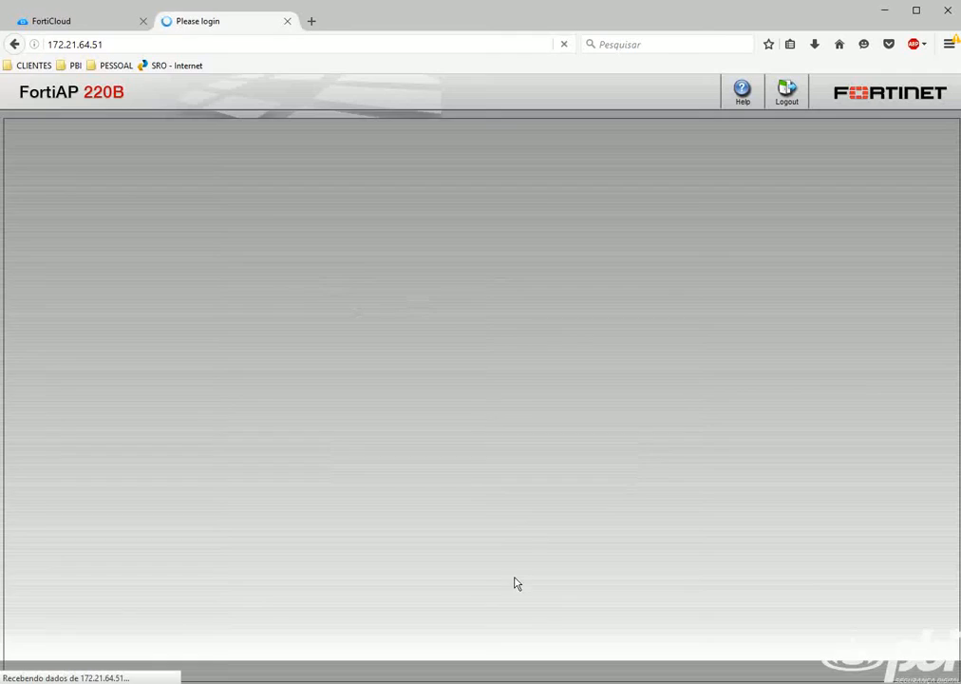
Reselect FortiCloud discovery, enter the FortiCloud account and password, and apply them.
scroll(492, 566, "down", 5)
scroll(492, 566, "down", 1)
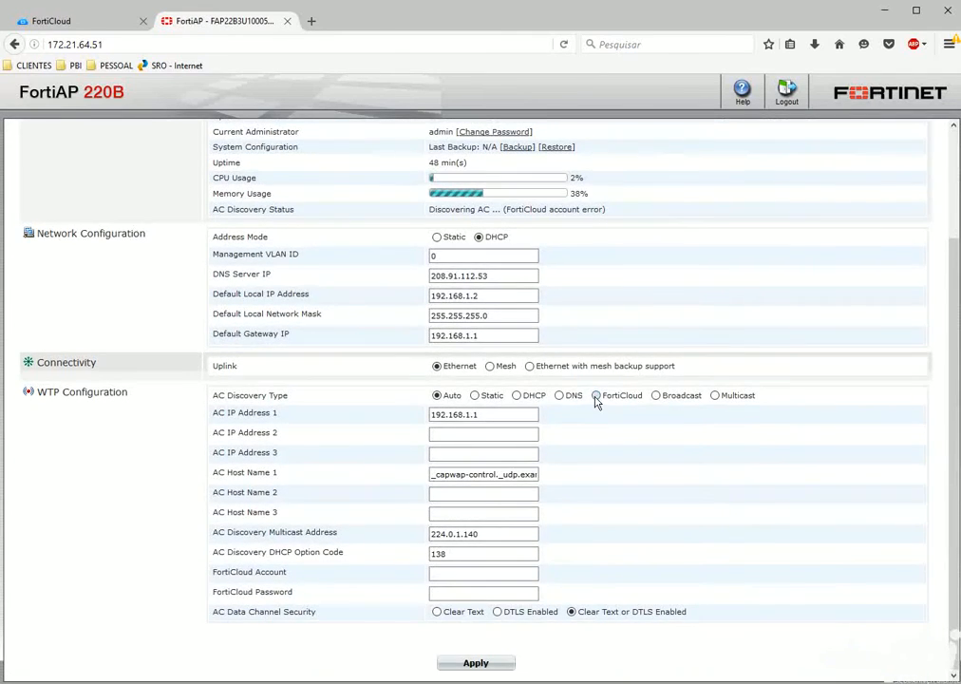
left_click(595, 396)
left_click(484, 546)
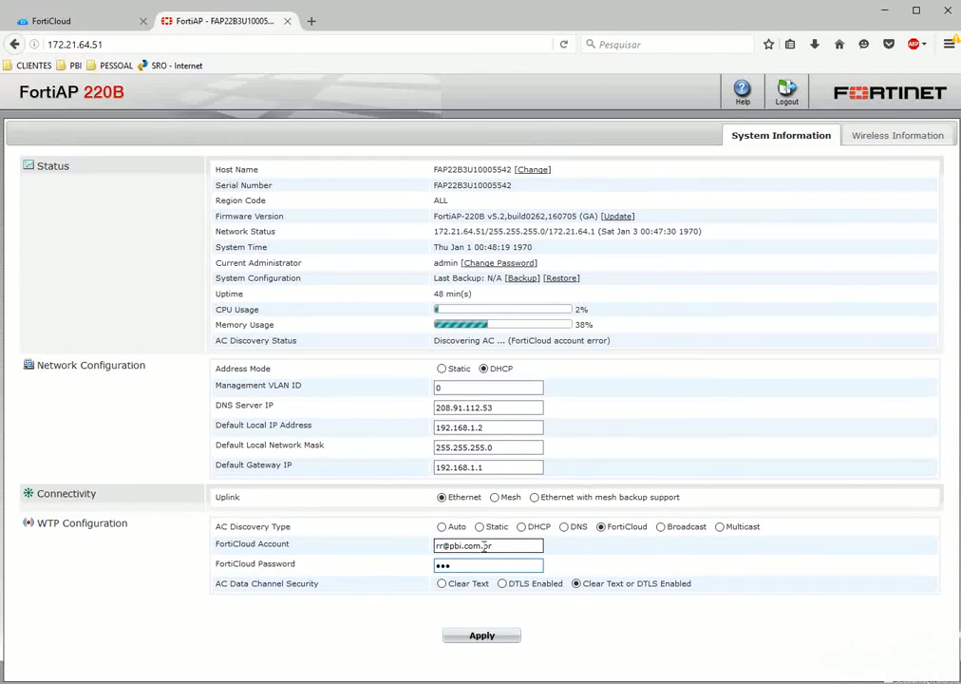
left_click(489, 638)
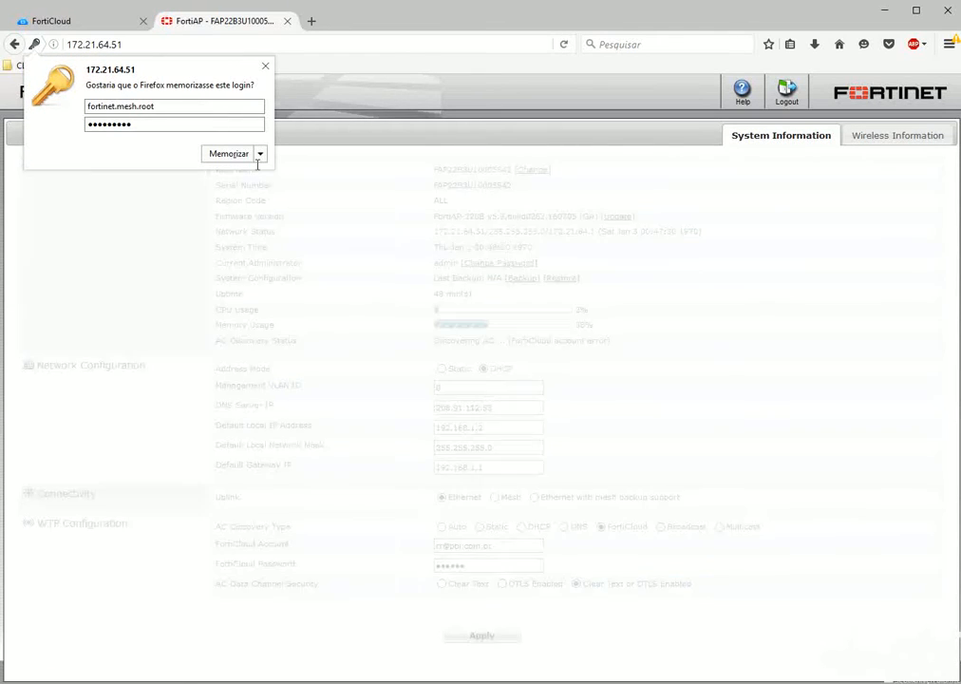
left_click(265, 65)
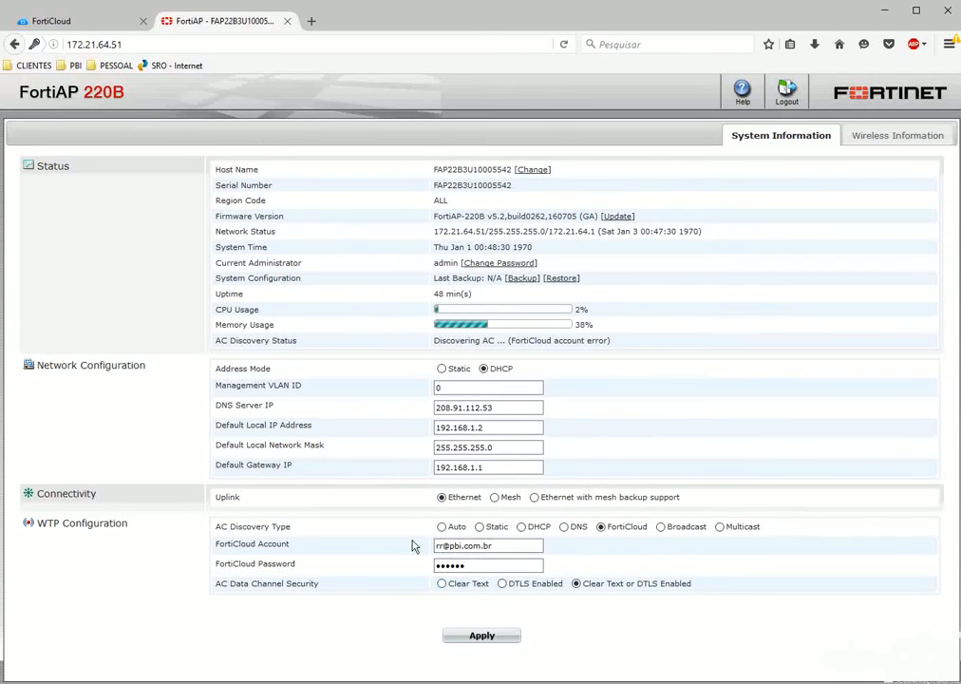
Check the AP's wireless information, where both radios show disabled, and refresh it.
left_click(883, 135)
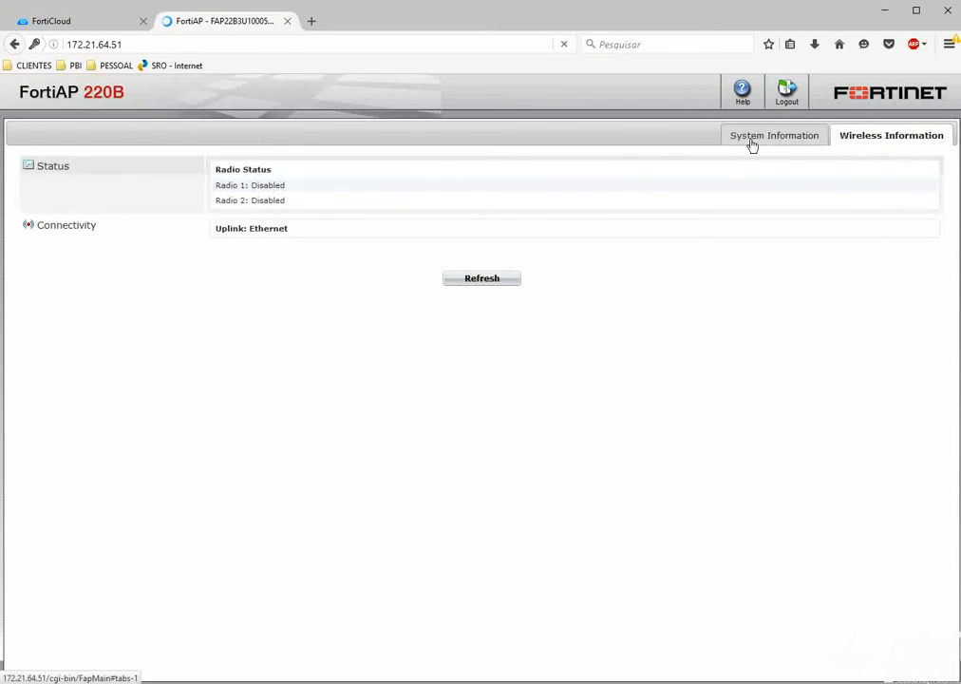
left_click_drag(225, 190, 300, 213)
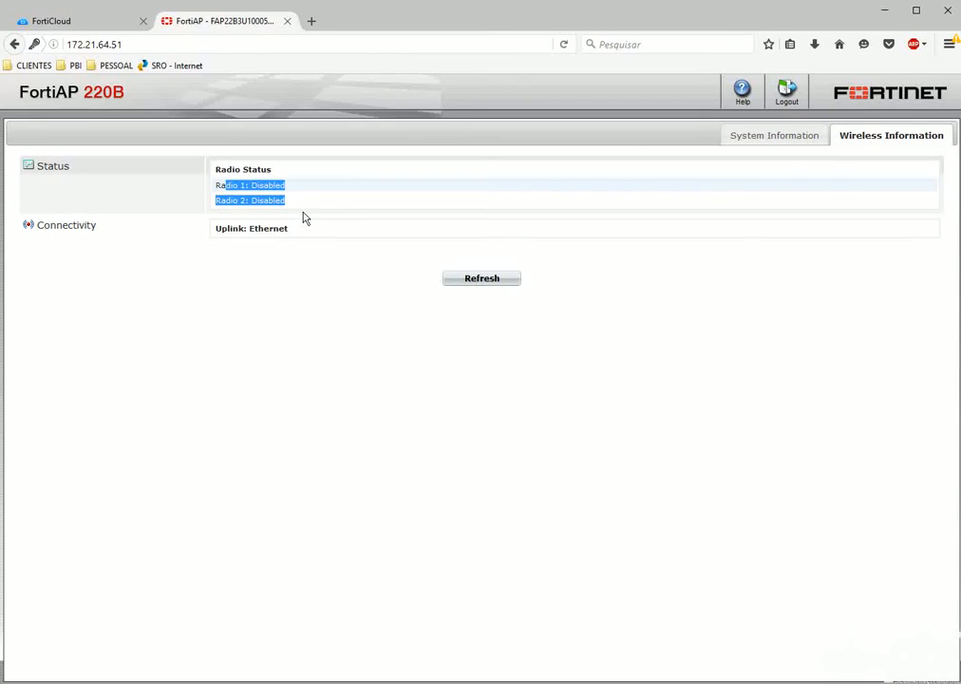
left_click(455, 272)
left_click(744, 133)
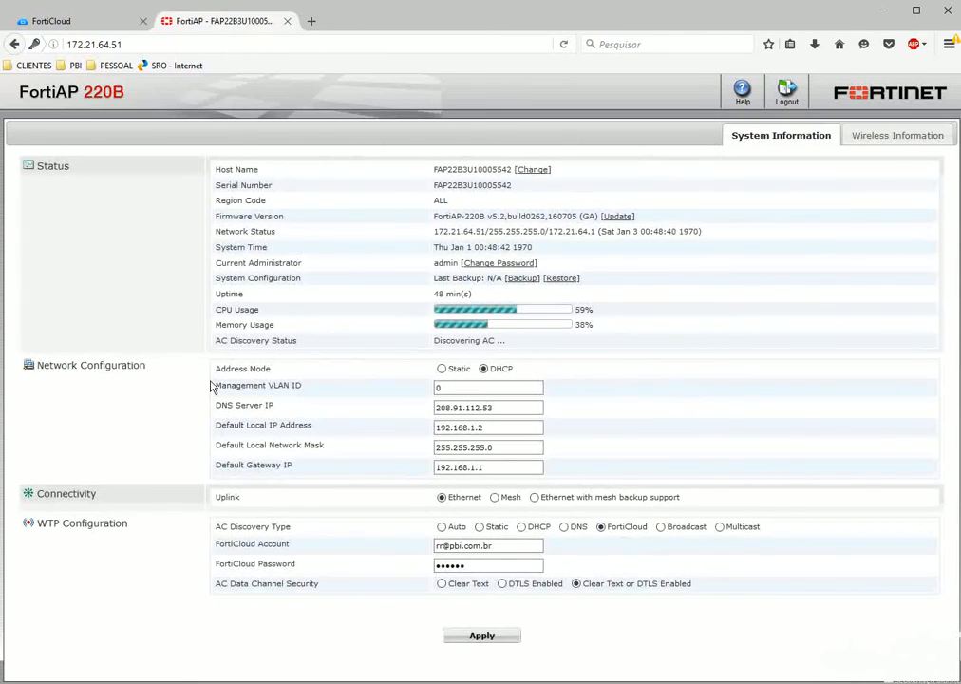
left_click(50, 19)
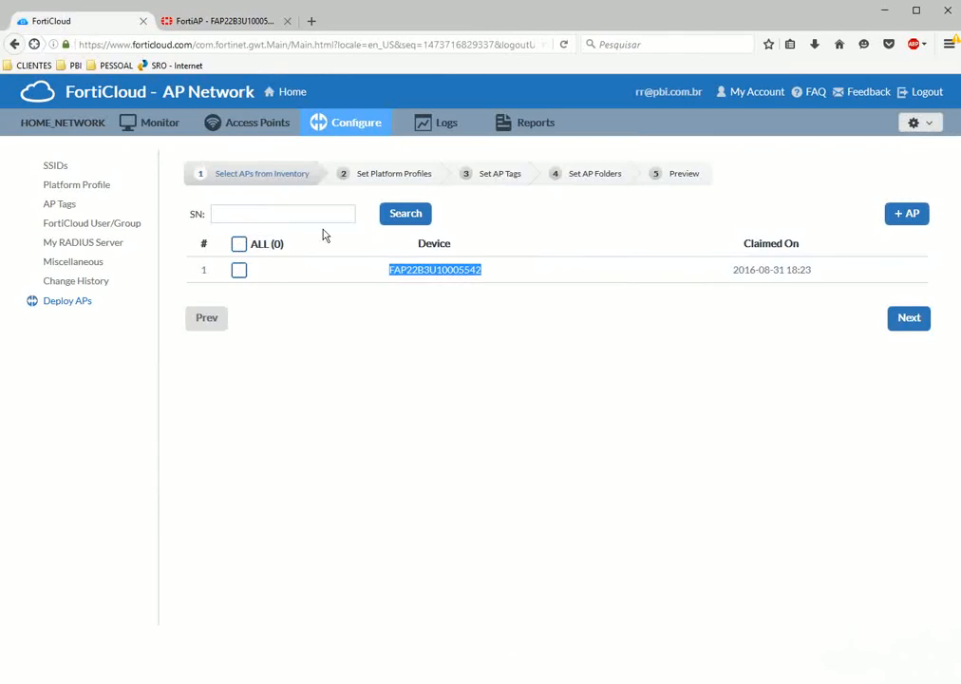
Reload the Deploy APs device list and locate the AP's serial number in it.
left_click(308, 337)
left_click(199, 19)
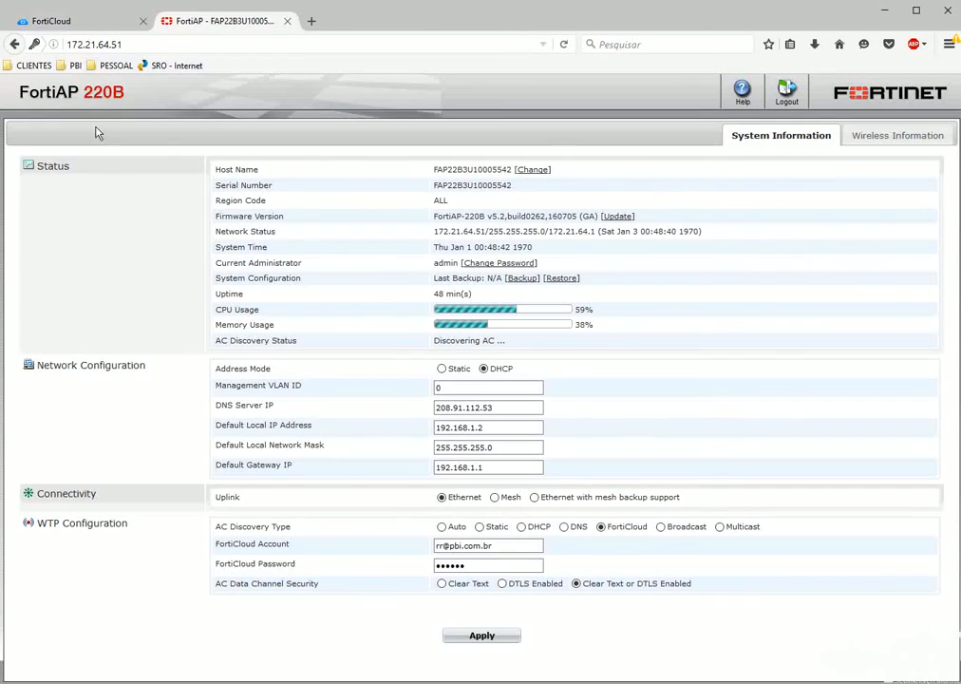
left_click(71, 21)
left_click(67, 301)
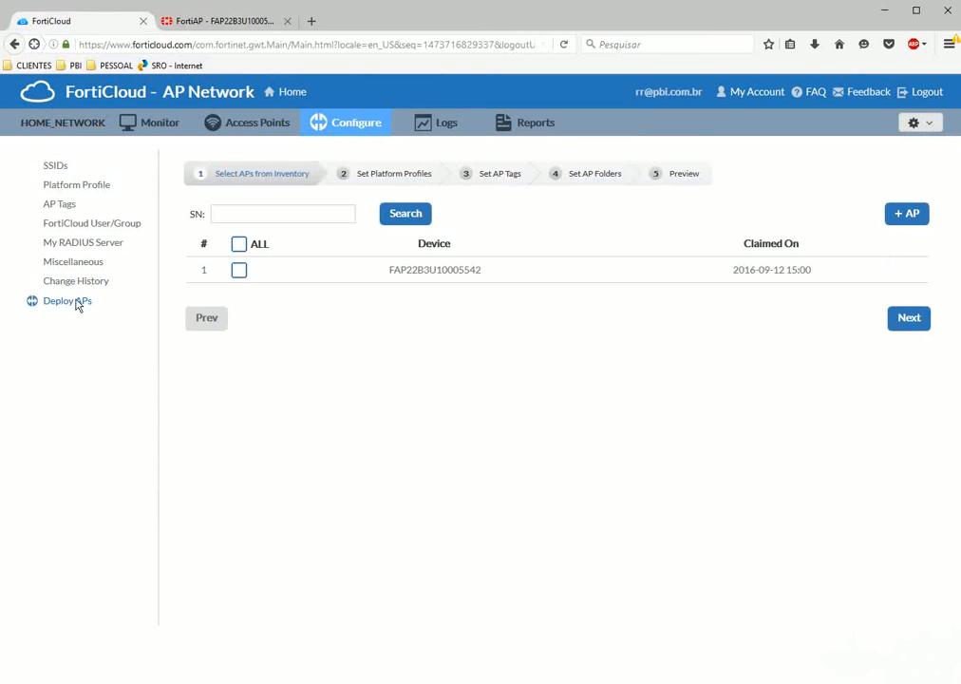
left_click(73, 300)
left_click_drag(386, 274, 479, 277)
left_click(507, 277)
Assign the AP_HOME (BR) platform profile to the FAP220B.
left_click(909, 322)
left_click(387, 228)
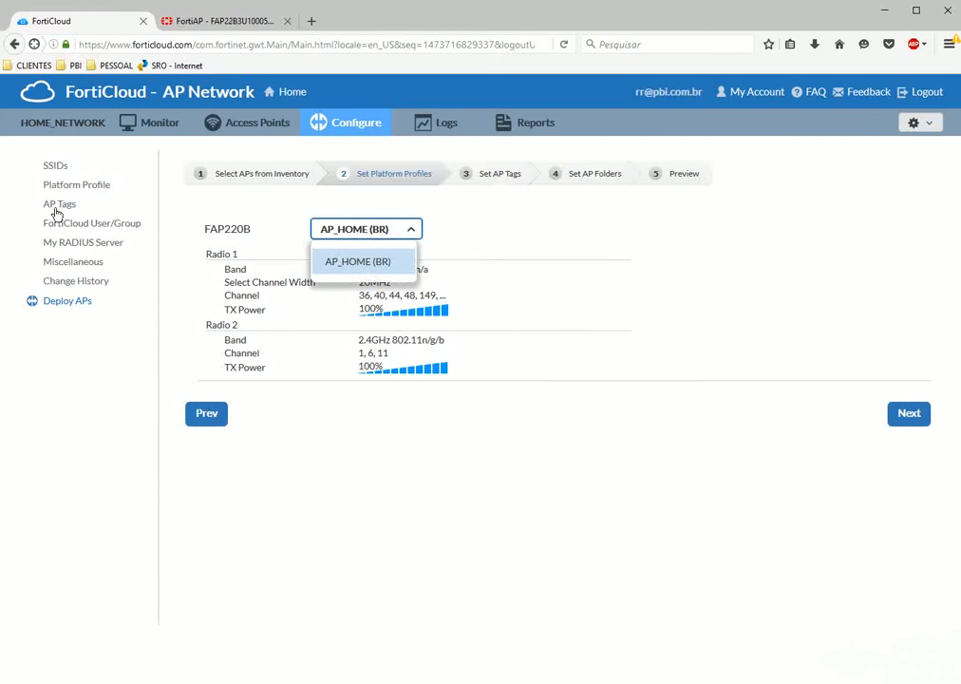
left_click(354, 263)
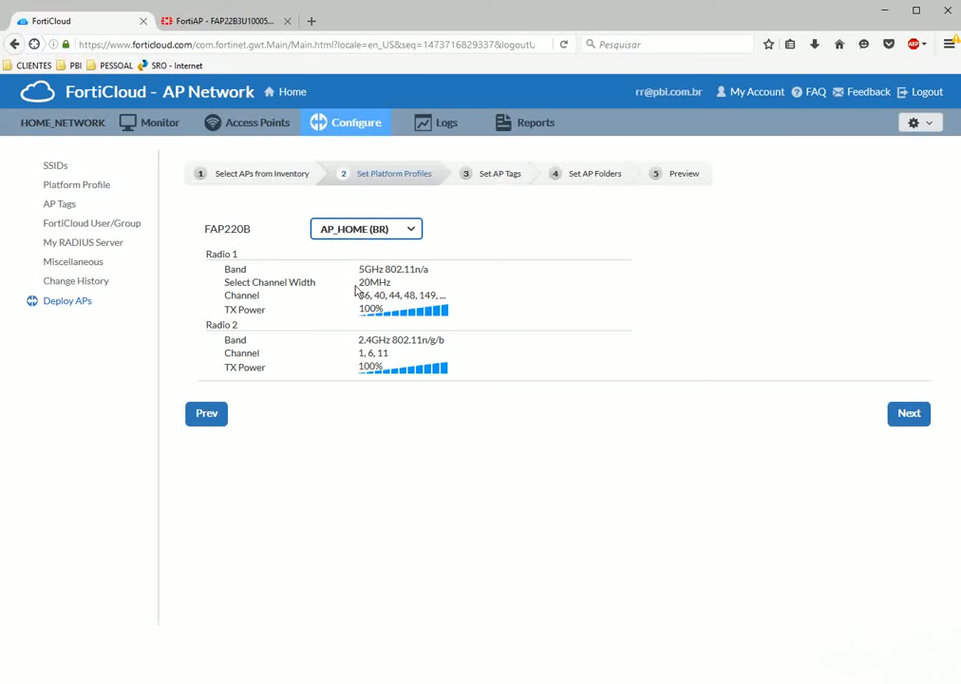
left_click_drag(187, 231, 254, 235)
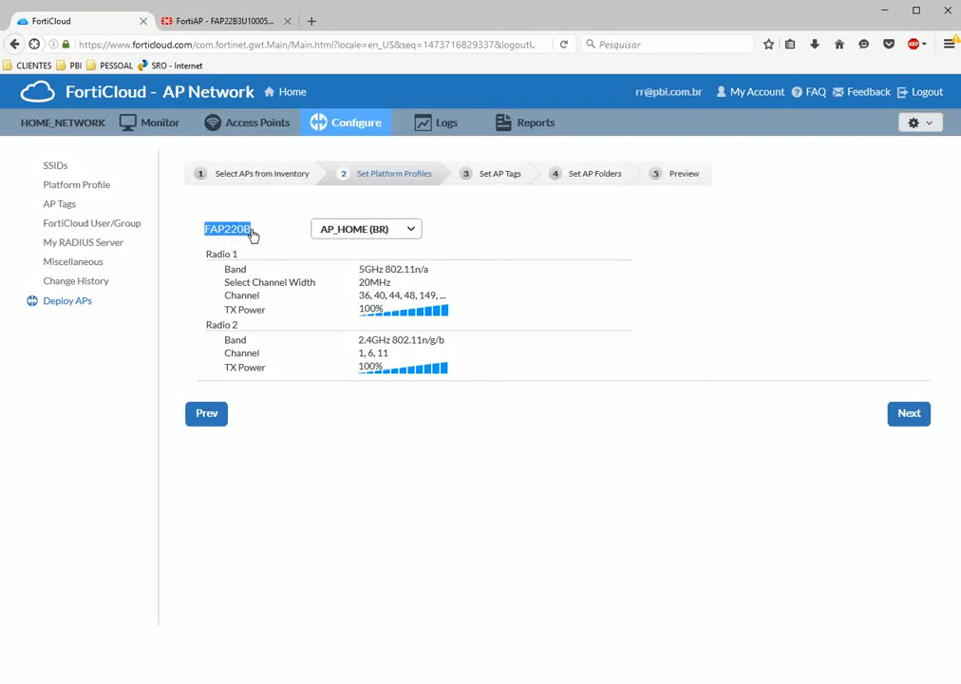
left_click(909, 414)
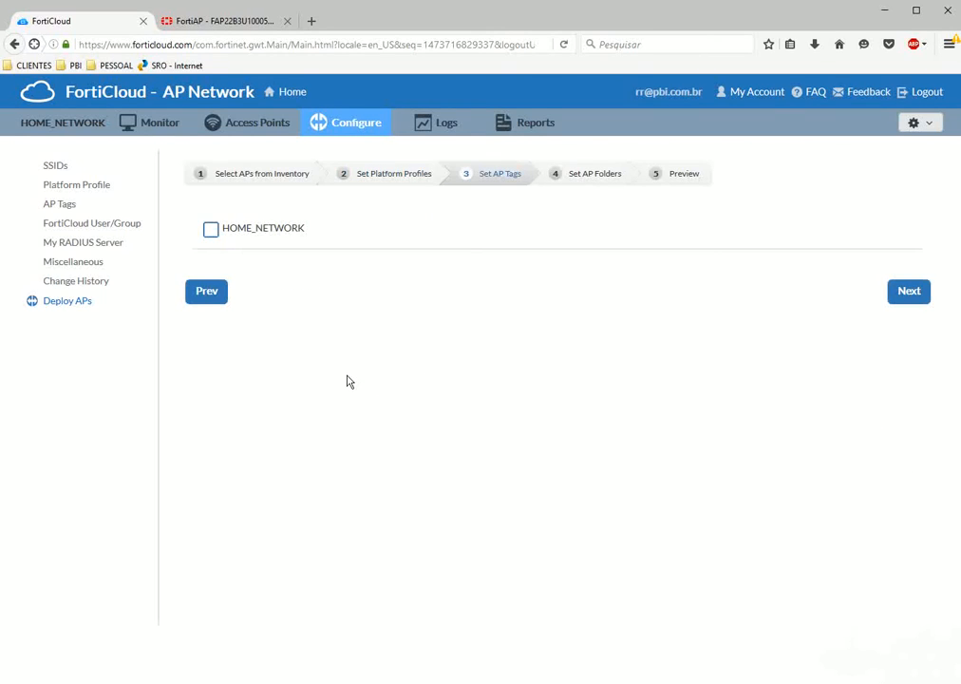
Tag the AP with HOME_NETWORK, pass AP Folders and Preview, and deploy it.
left_click(210, 232)
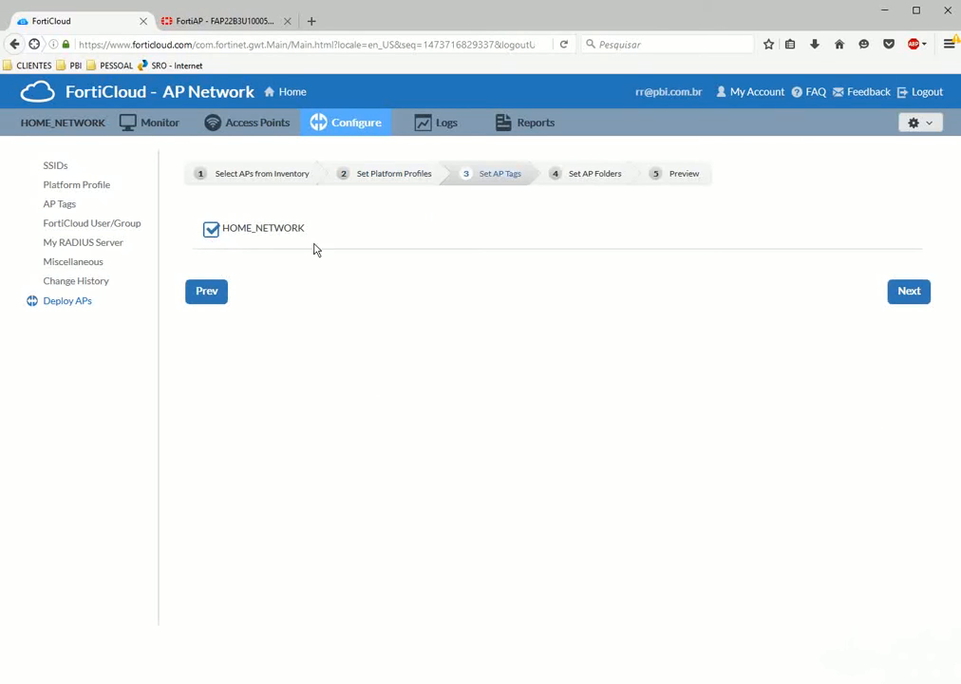
left_click(913, 294)
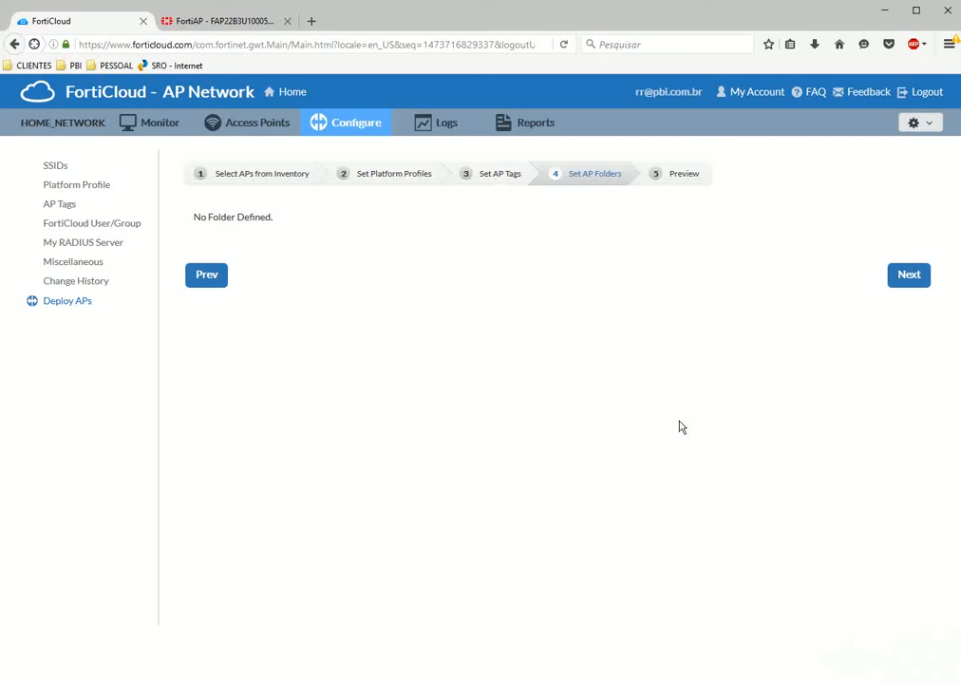
left_click(907, 275)
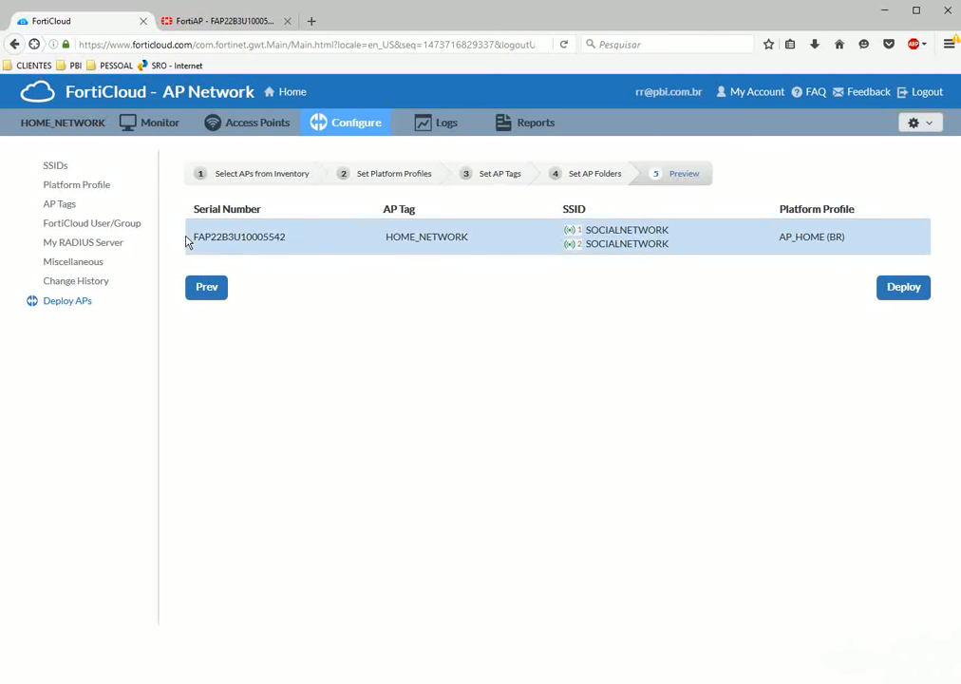
left_click(223, 21)
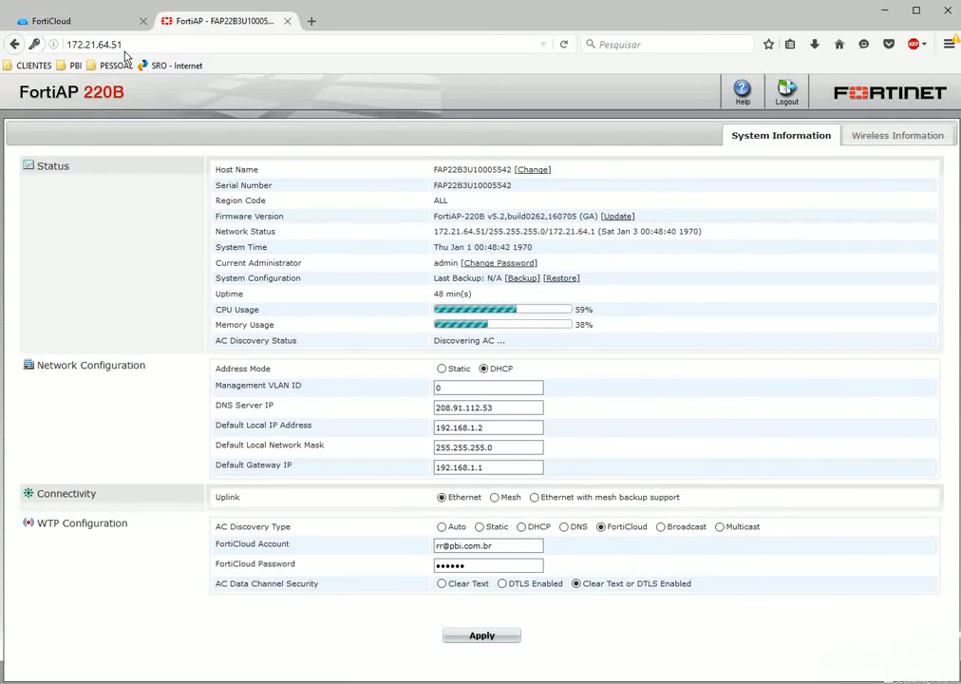
left_click(81, 26)
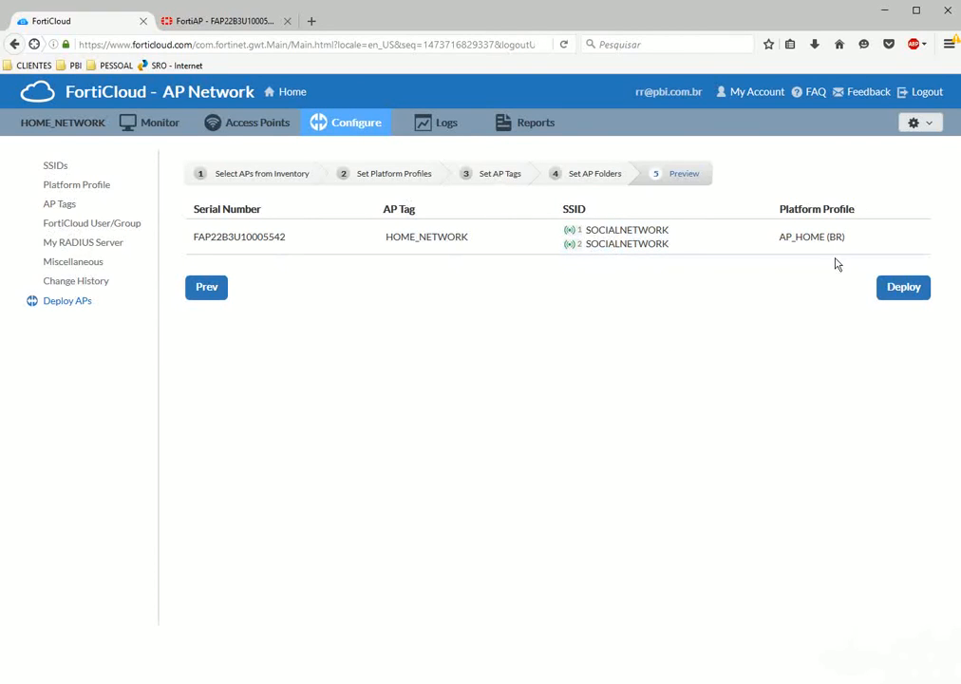
left_click(902, 290)
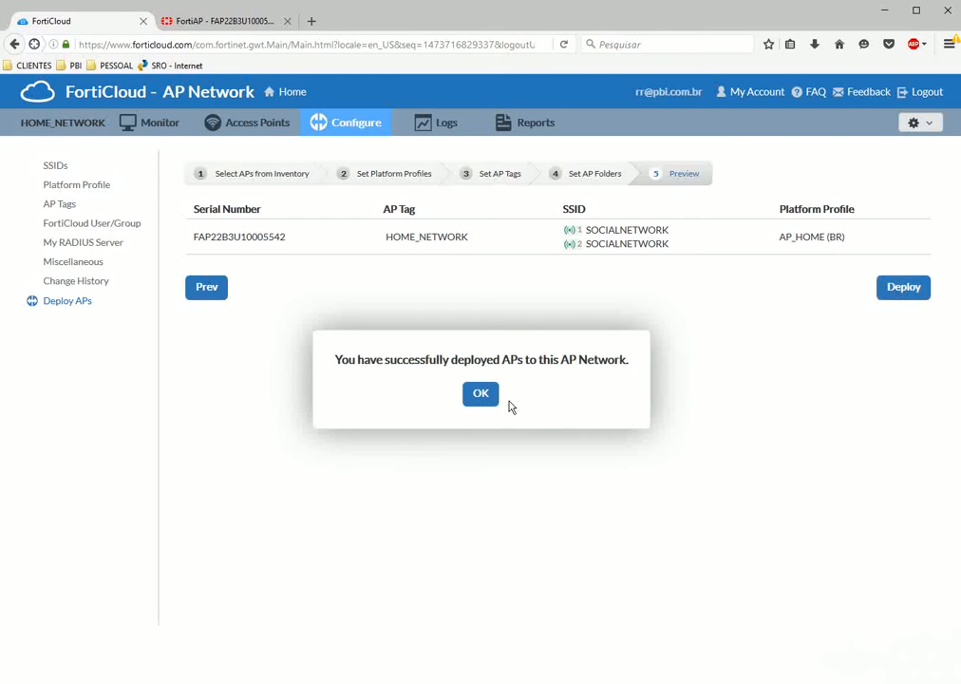
Acknowledge the successful deployment message and note the FortiCloud key mentioned in the next prompt.
left_click_drag(333, 362, 609, 359)
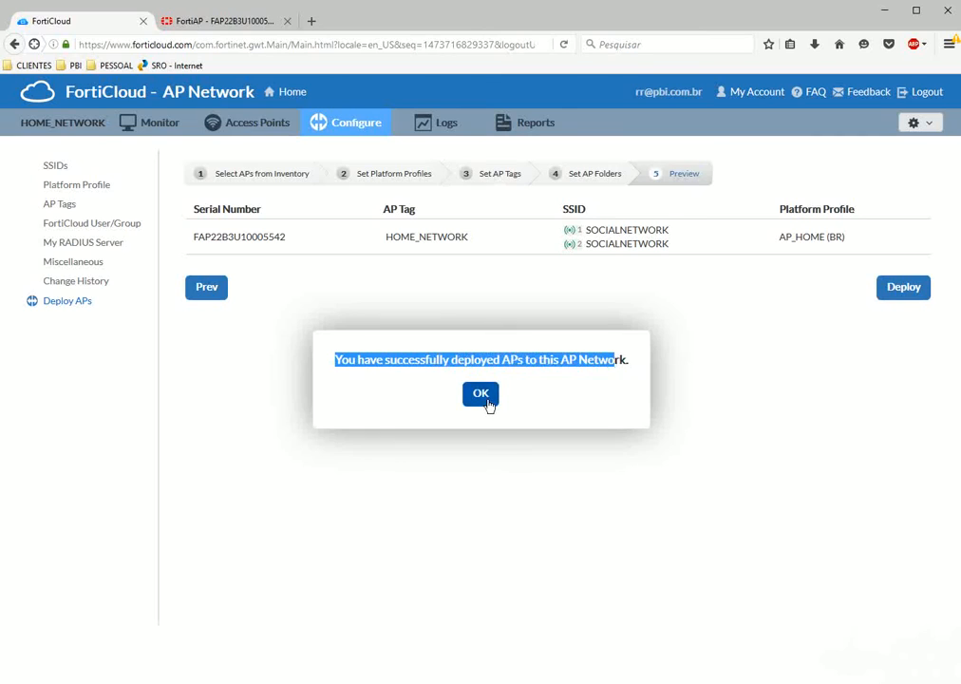
left_click(489, 401)
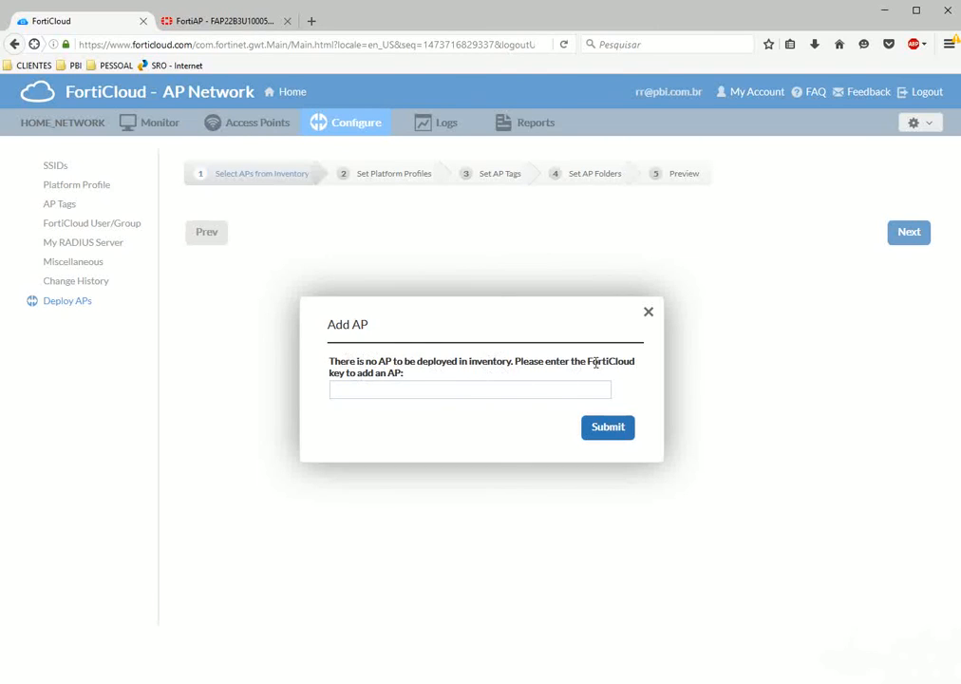
left_click_drag(588, 362, 337, 373)
left_click(525, 357)
Read the Add AP prompt, then close it without entering a FortiCloud key.
left_click_drag(324, 369, 412, 384)
left_click(421, 382)
left_click(331, 366)
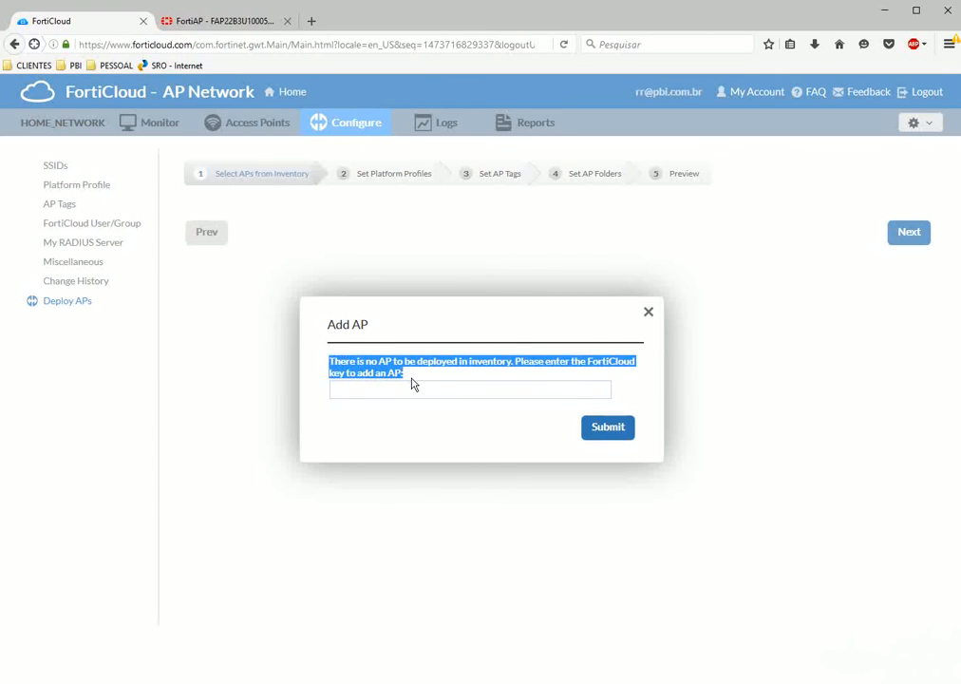
left_click(412, 384)
left_click_drag(404, 382, 324, 369)
left_click(324, 369)
left_click(338, 391)
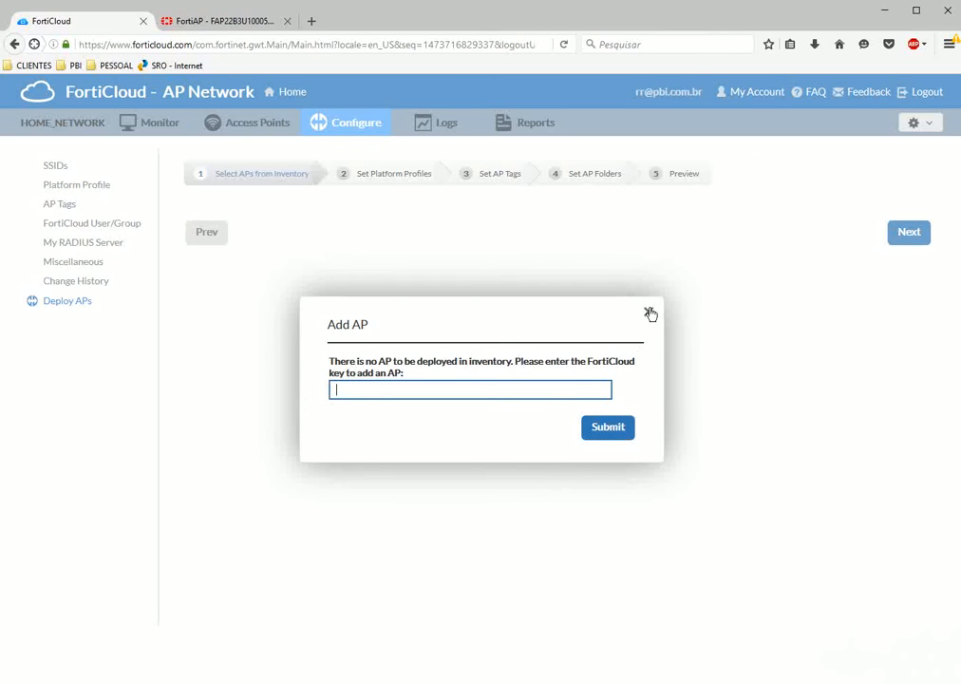
left_click(270, 15)
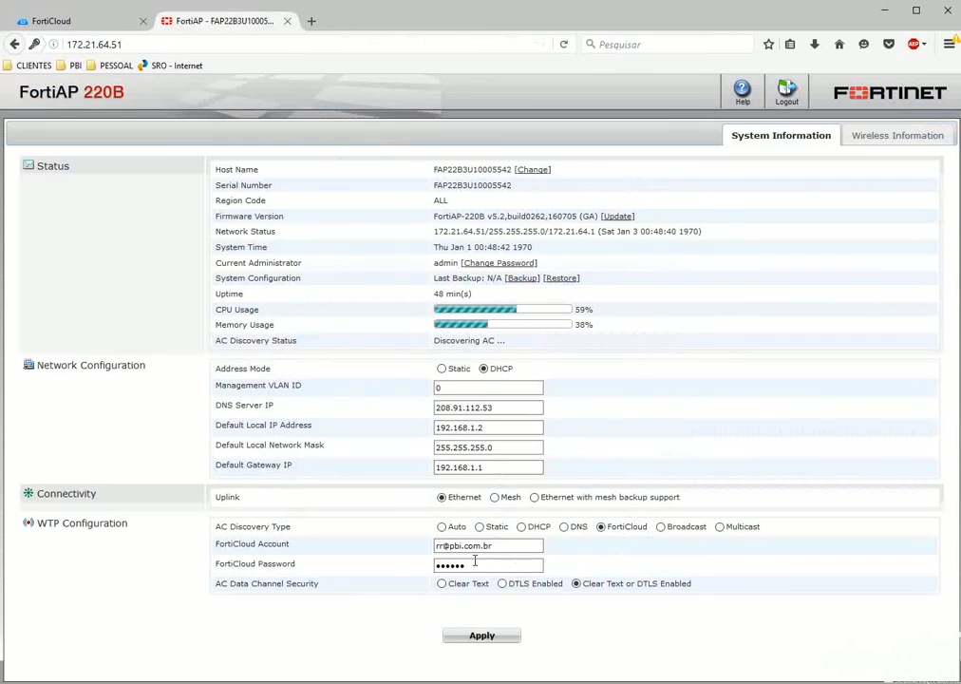
left_click(48, 26)
left_click(649, 311)
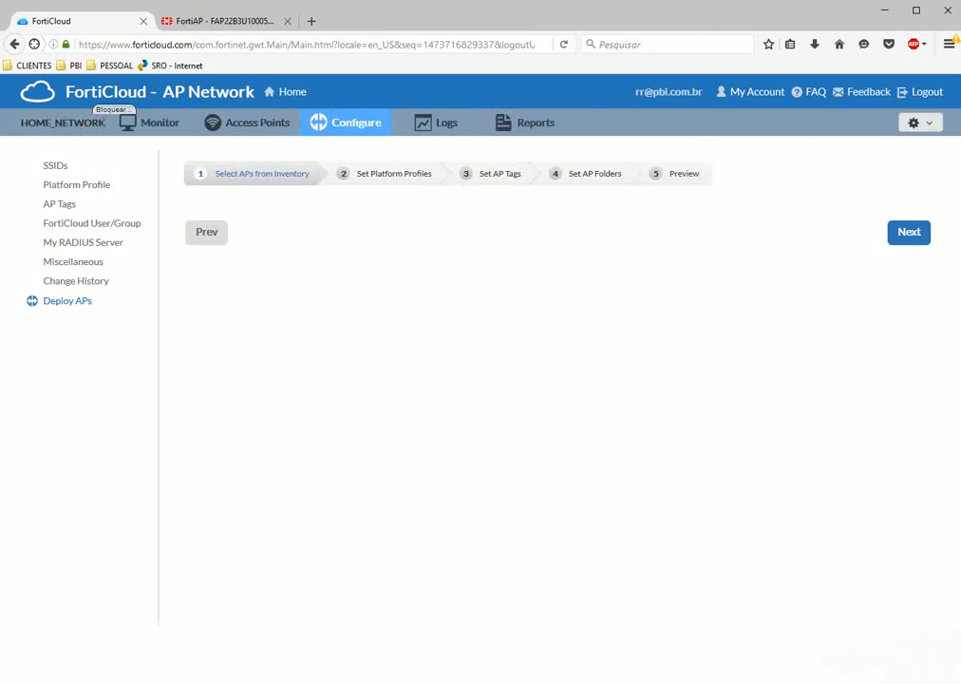
Check the Monitor dashboard shows one AP up under 24 hours, then view SOCIALNETWORK clients.
left_click(161, 123)
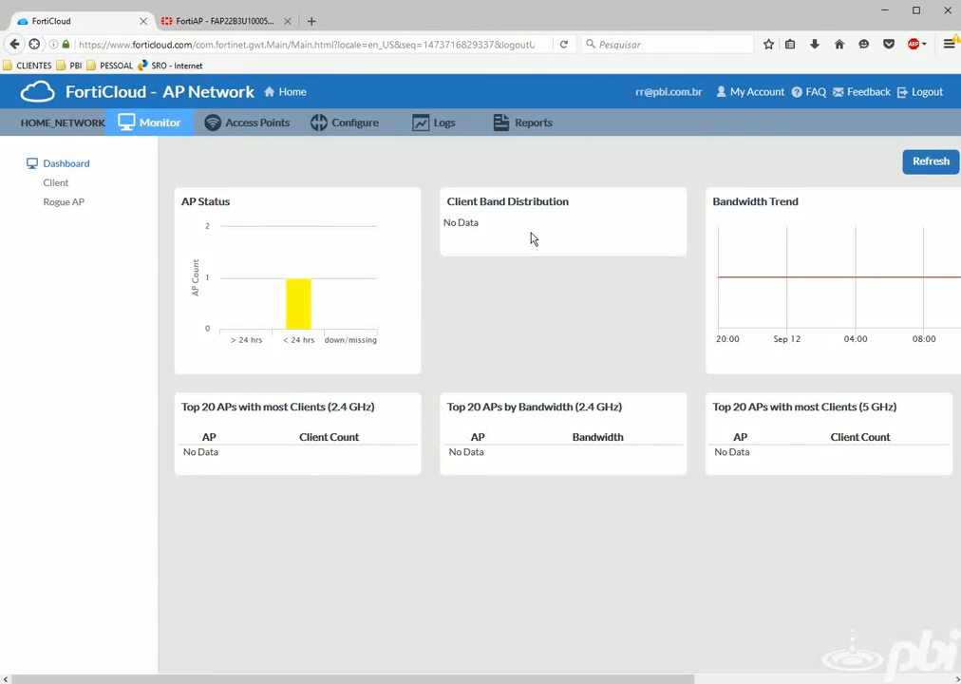
mouse_move(314, 296)
mouse_move(292, 319)
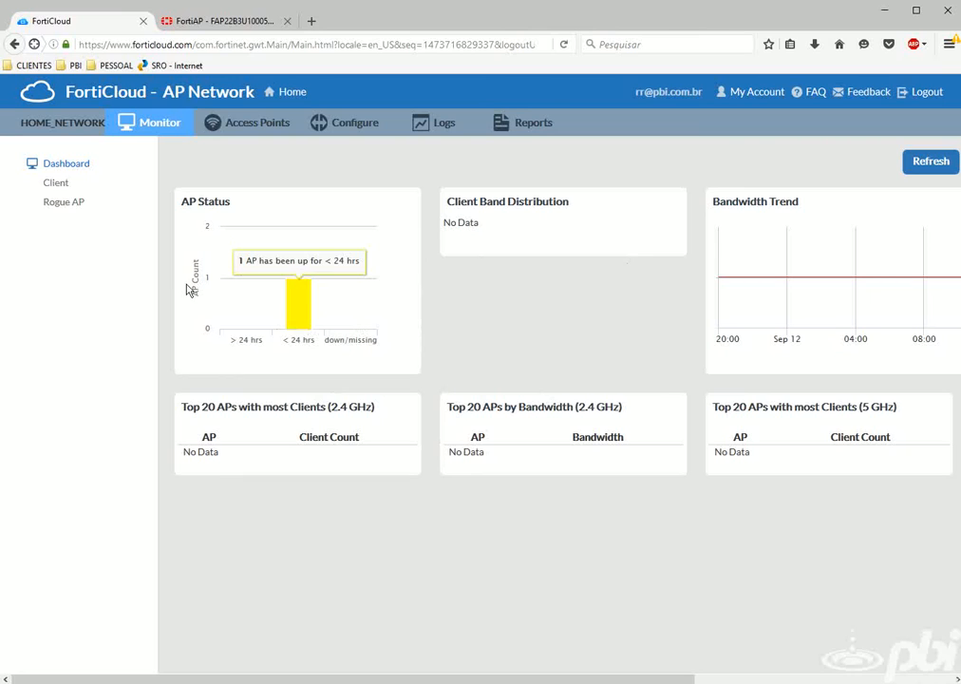
left_click(48, 182)
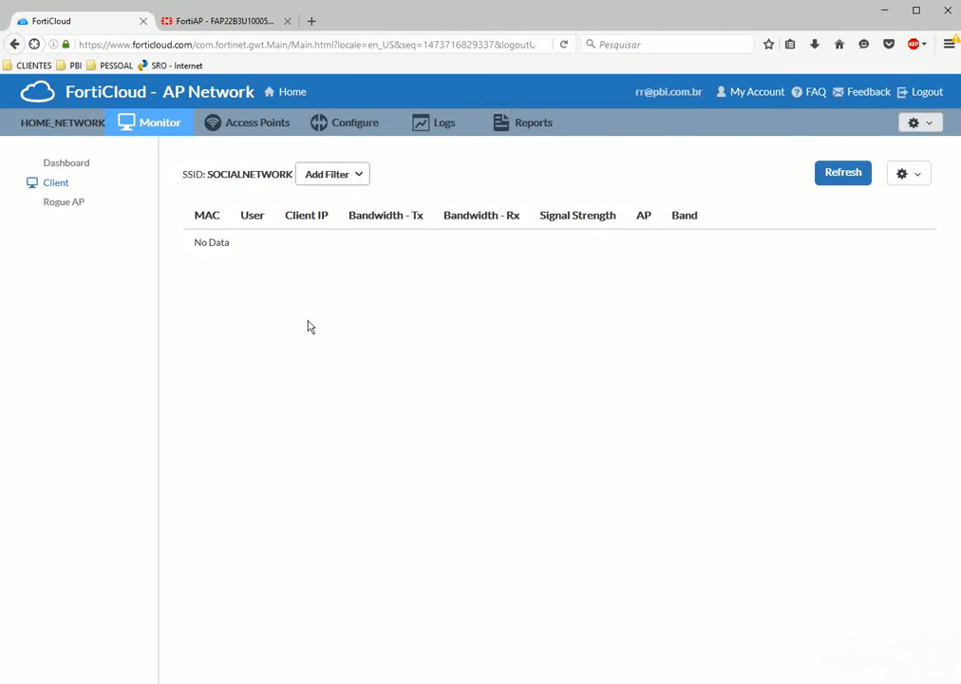
Review the detected rogue APs, then reopen HOME_NETWORK from the home dashboard.
left_click(69, 208)
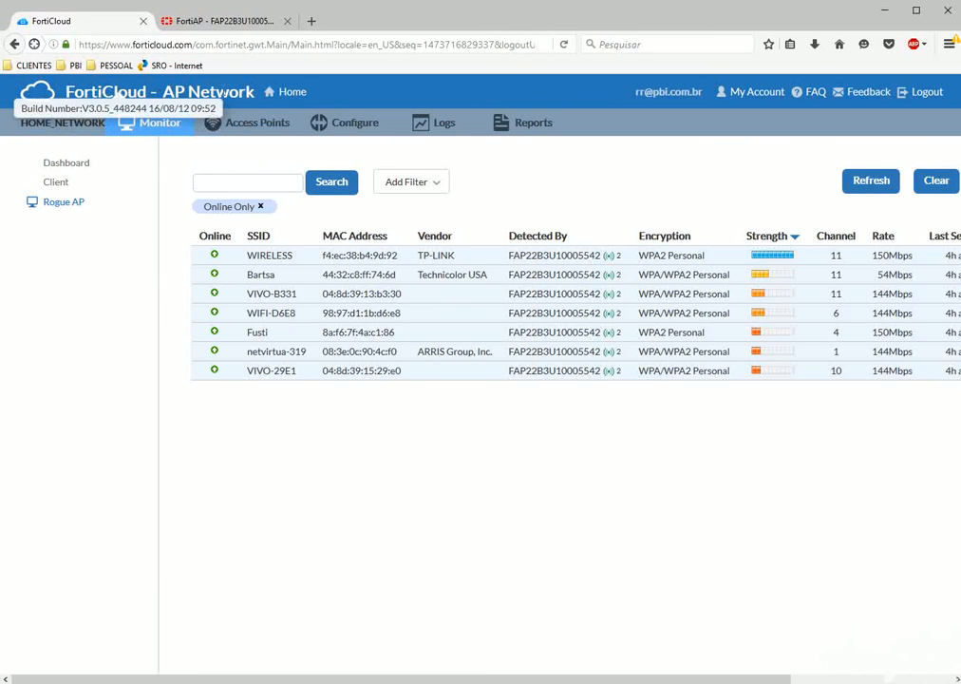
left_click(294, 93)
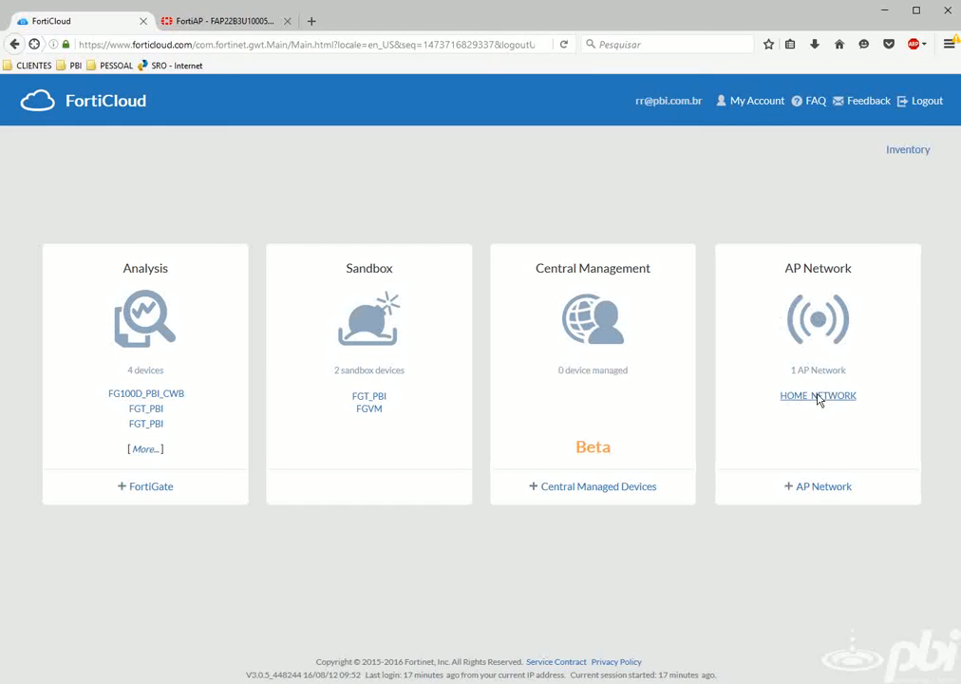
left_click(819, 396)
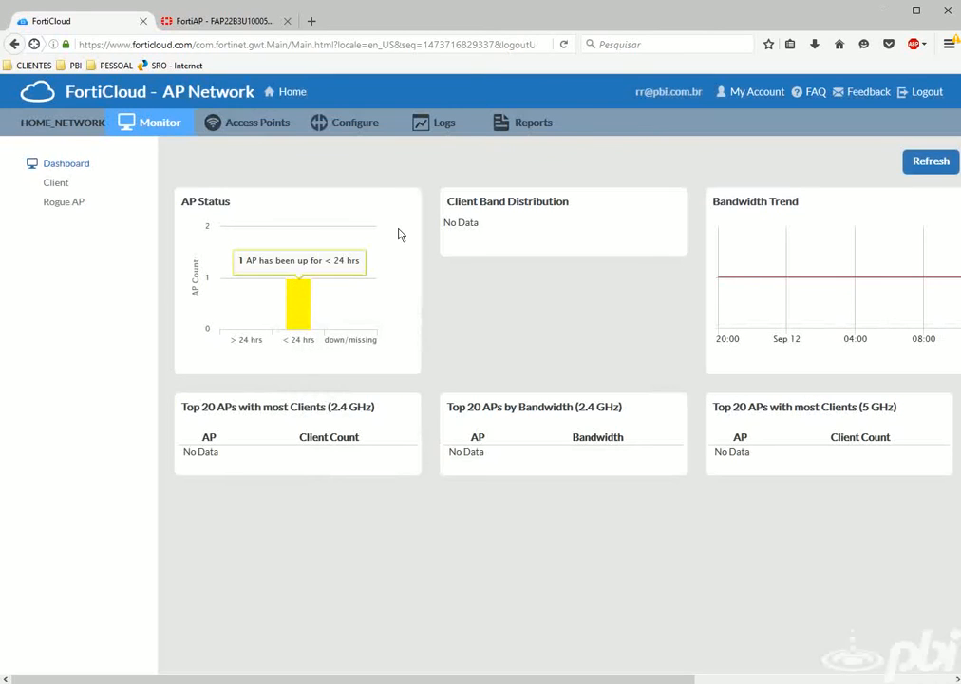
Verify the FAP220B is online with SOCIALNETWORK on both radios, then view the SSID list.
left_click(57, 184)
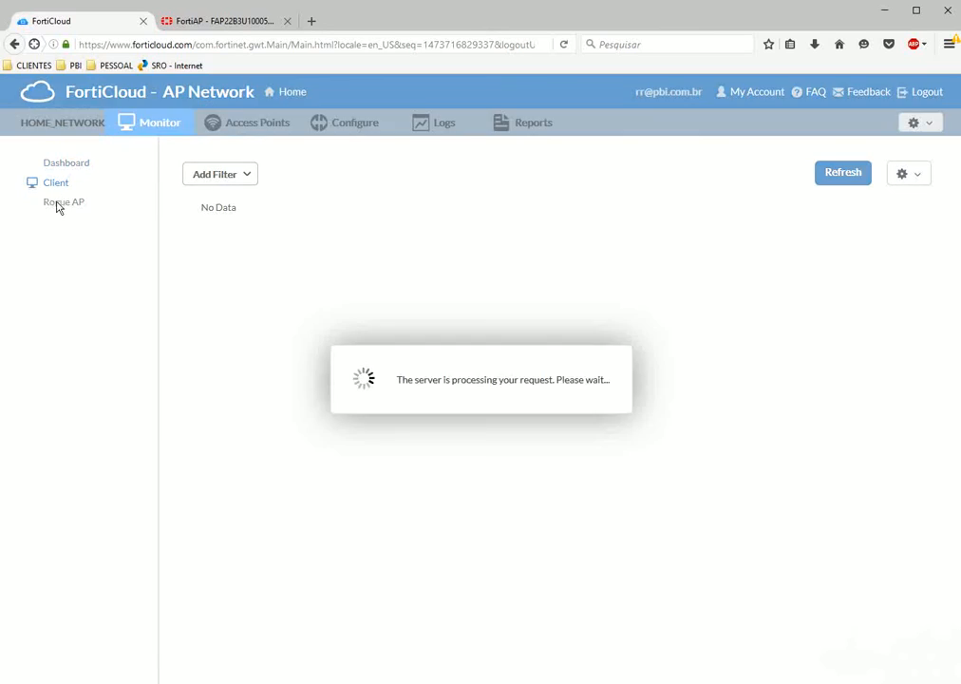
left_click(229, 130)
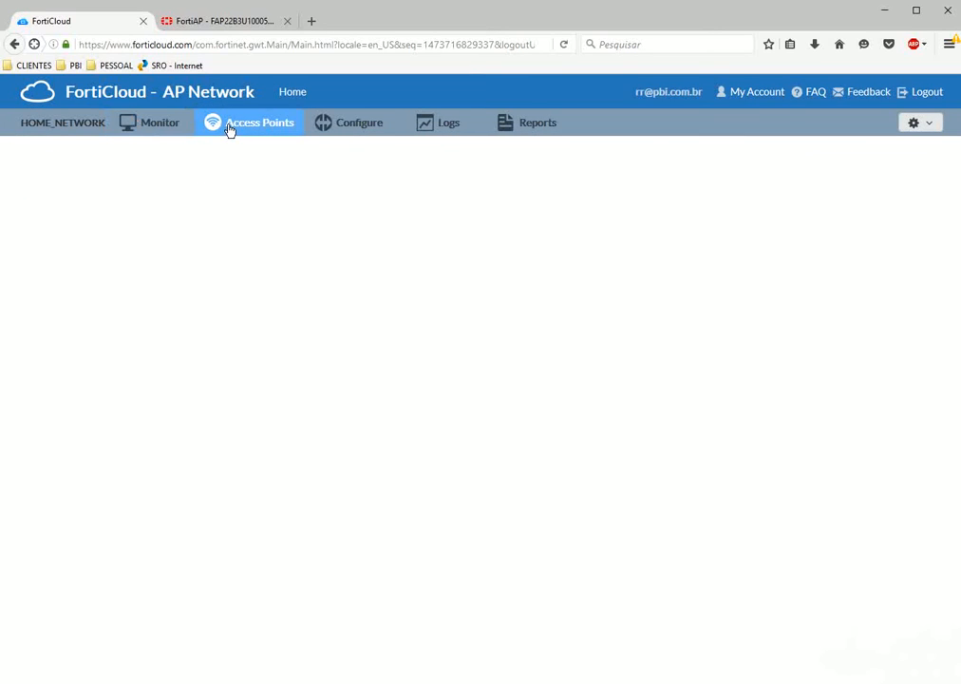
left_click(115, 259)
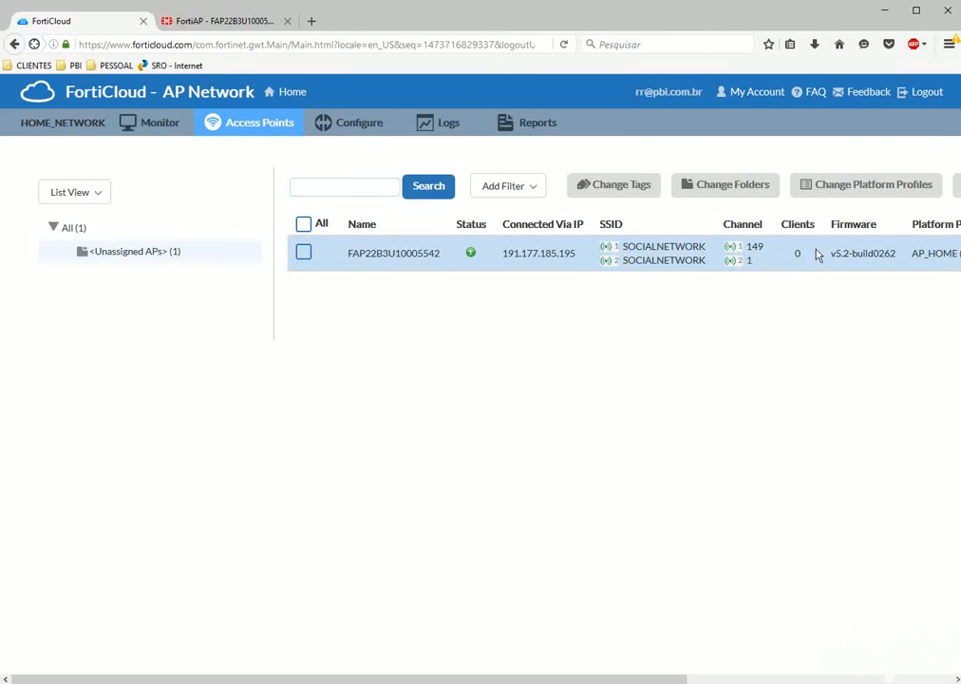
left_click_drag(501, 676, 766, 676)
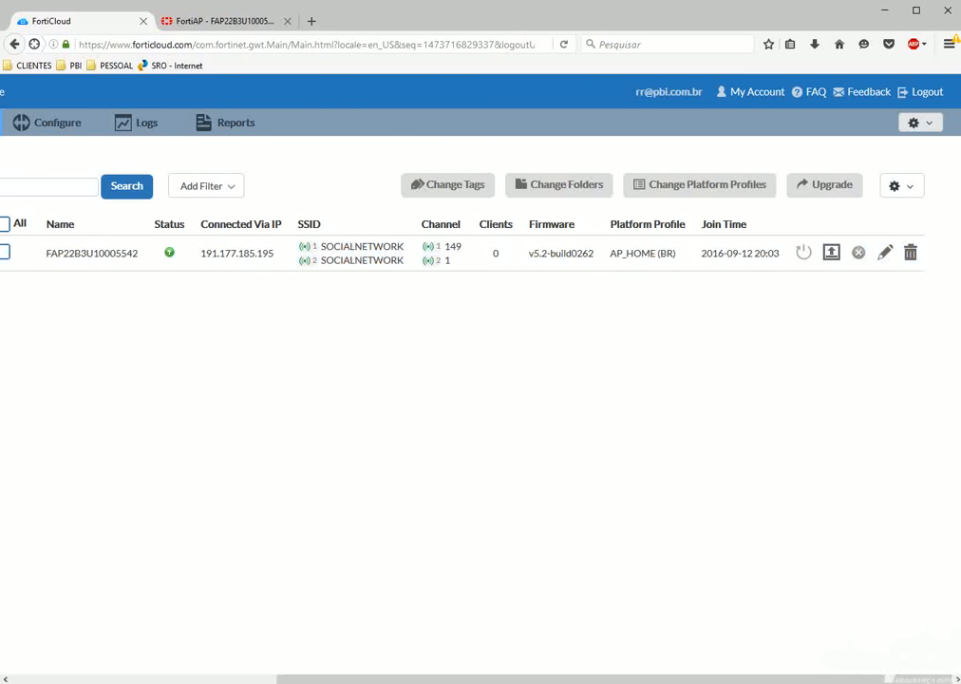
scroll(90, 626, "left", 5)
scroll(639, 626, "right", 5)
scroll(308, 629, "left", 2)
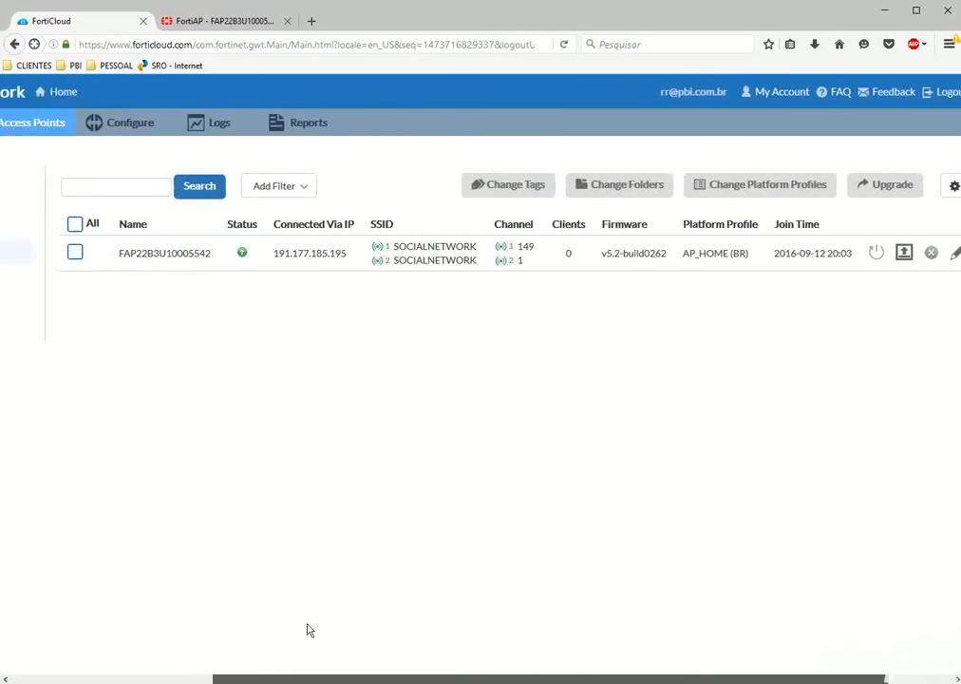
scroll(309, 629, "left", 3)
left_click(325, 129)
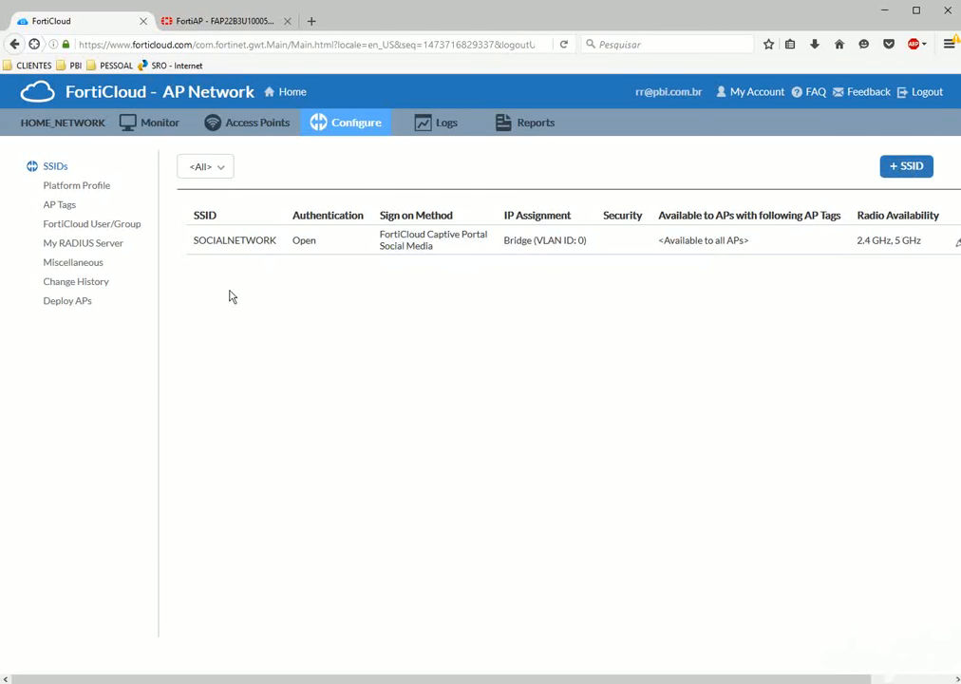
left_click(449, 124)
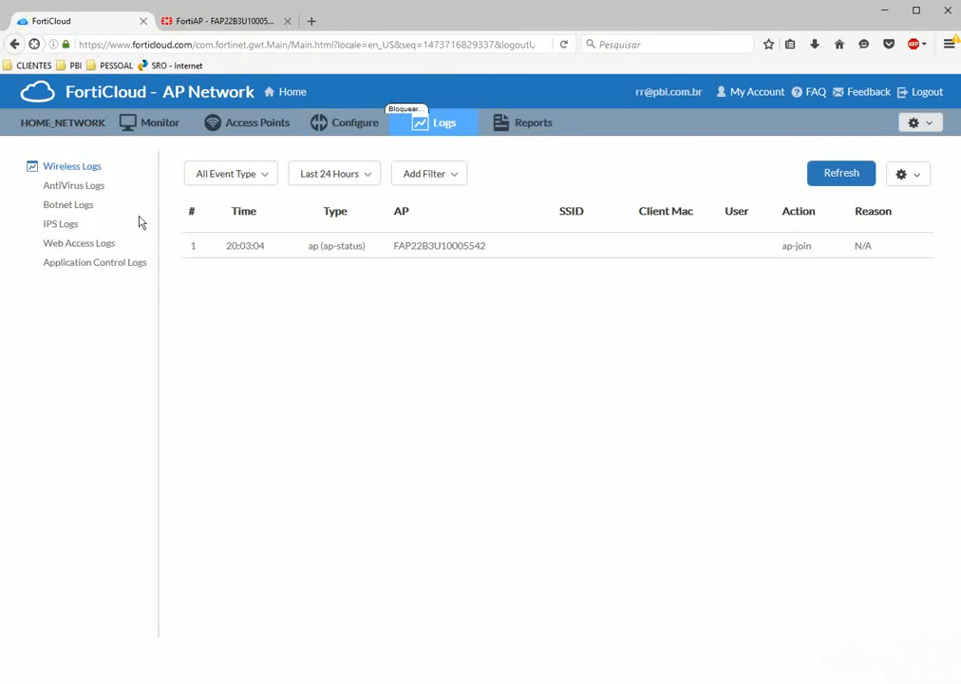
left_click(66, 188)
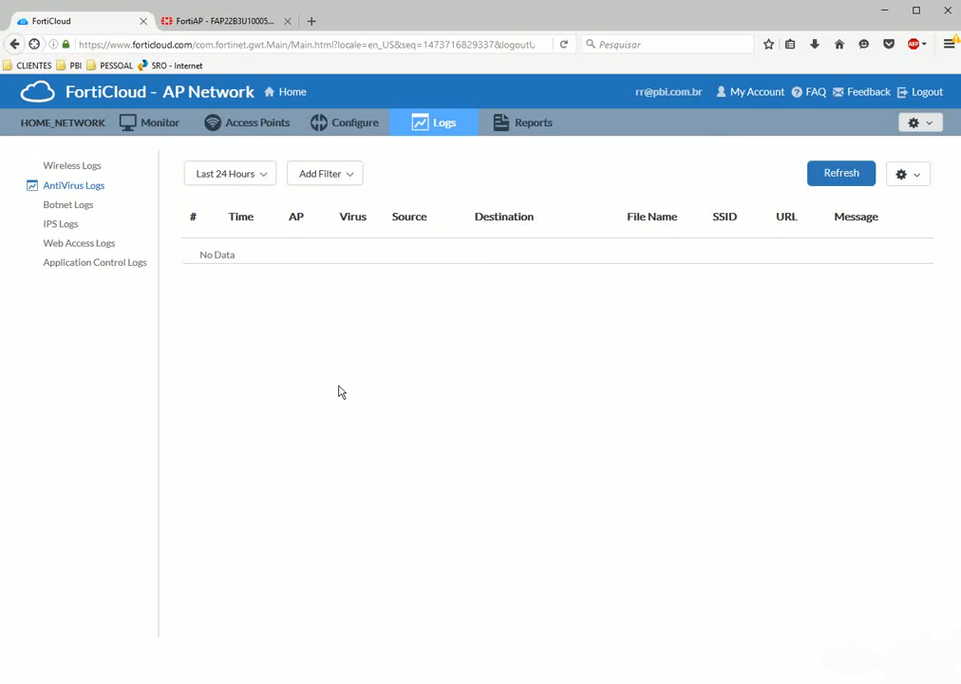
left_click(523, 126)
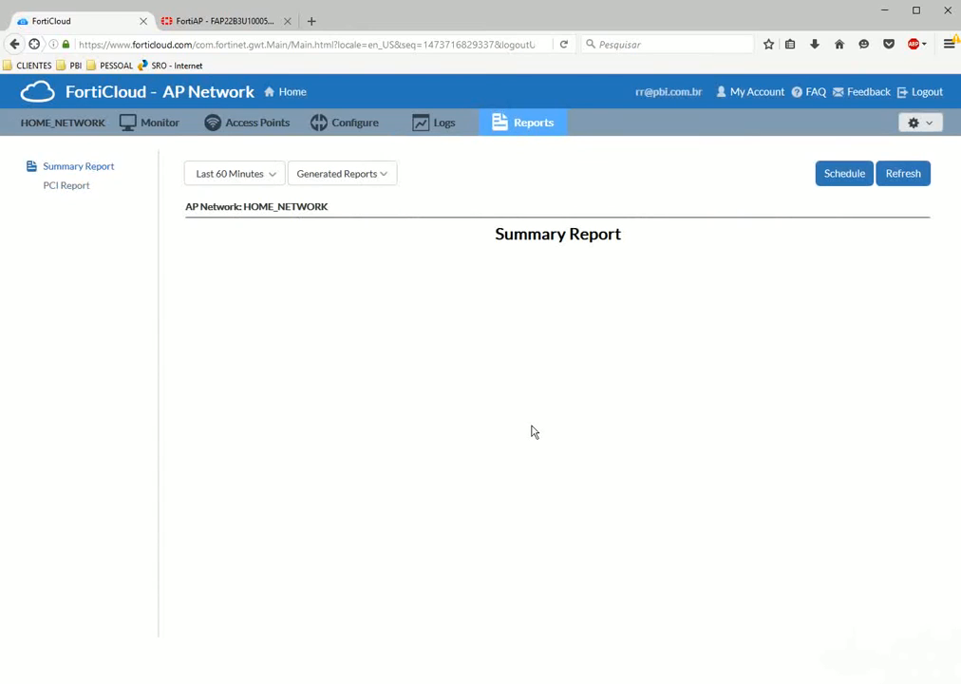
left_click(59, 185)
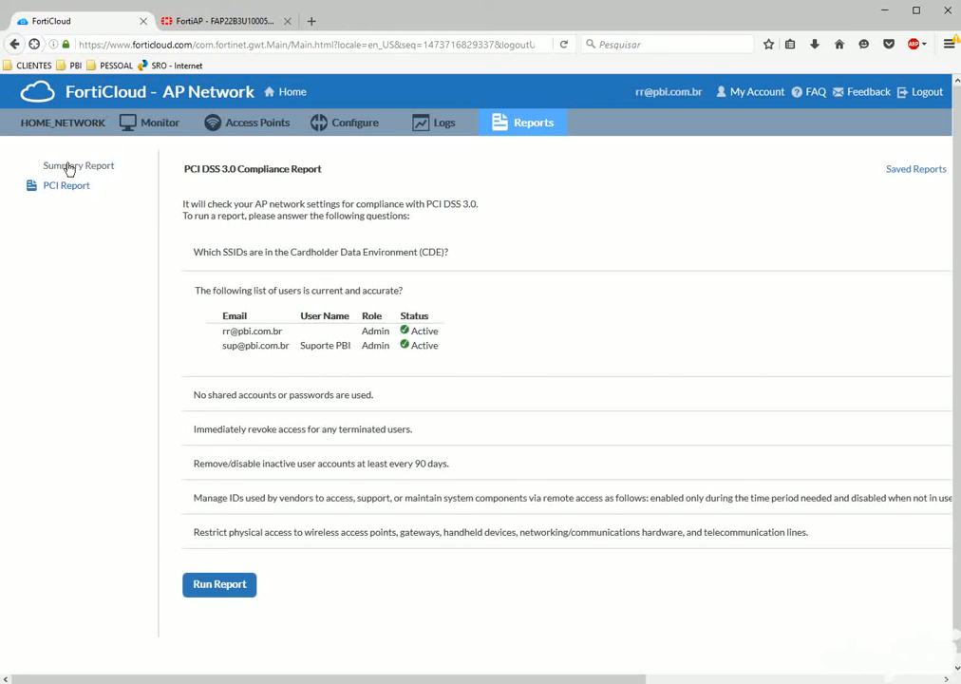
left_click(71, 169)
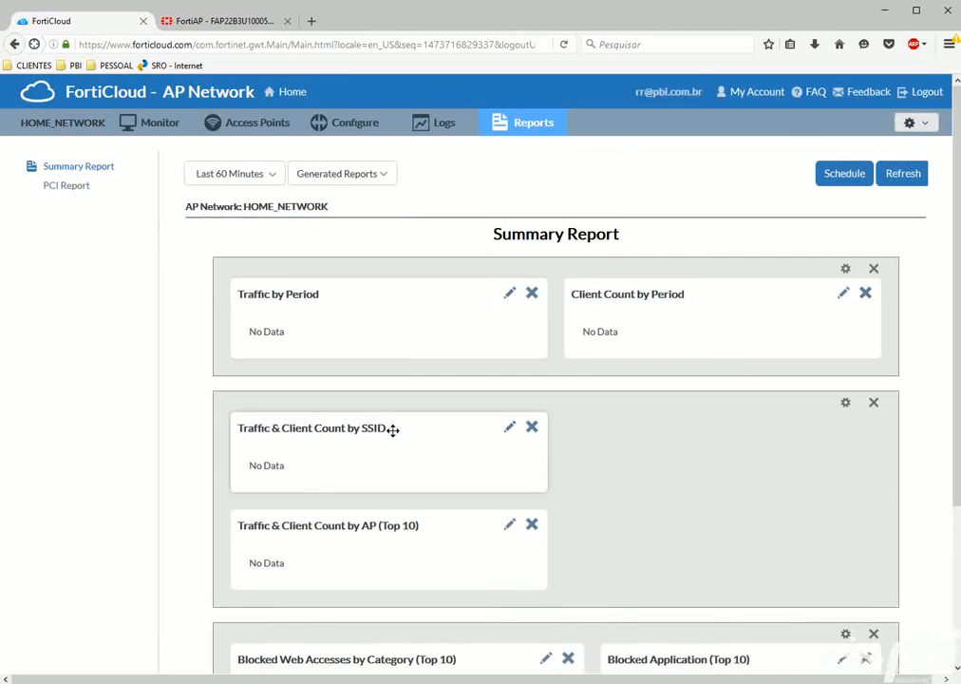
scroll(394, 435, "down", 2)
scroll(394, 437, "up", 2)
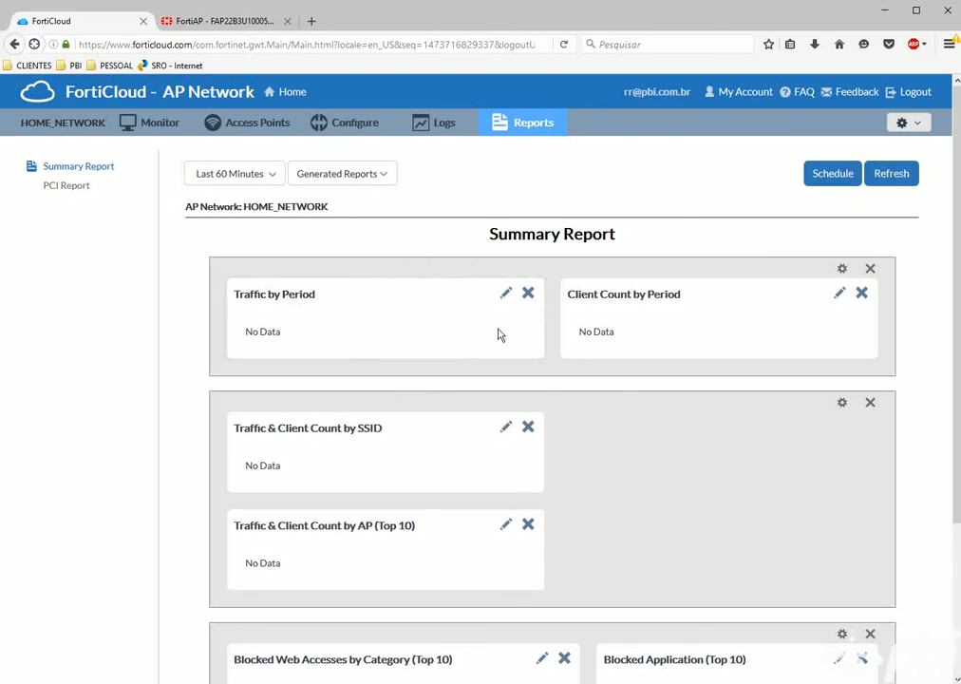
scroll(521, 521, "down", 2)
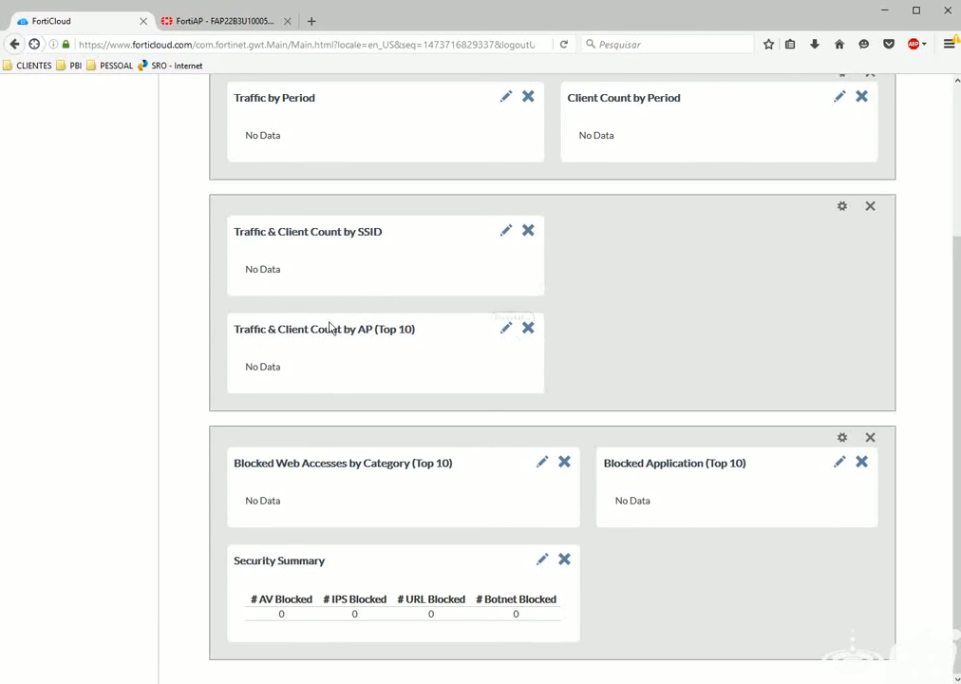
scroll(342, 410, "up", 2)
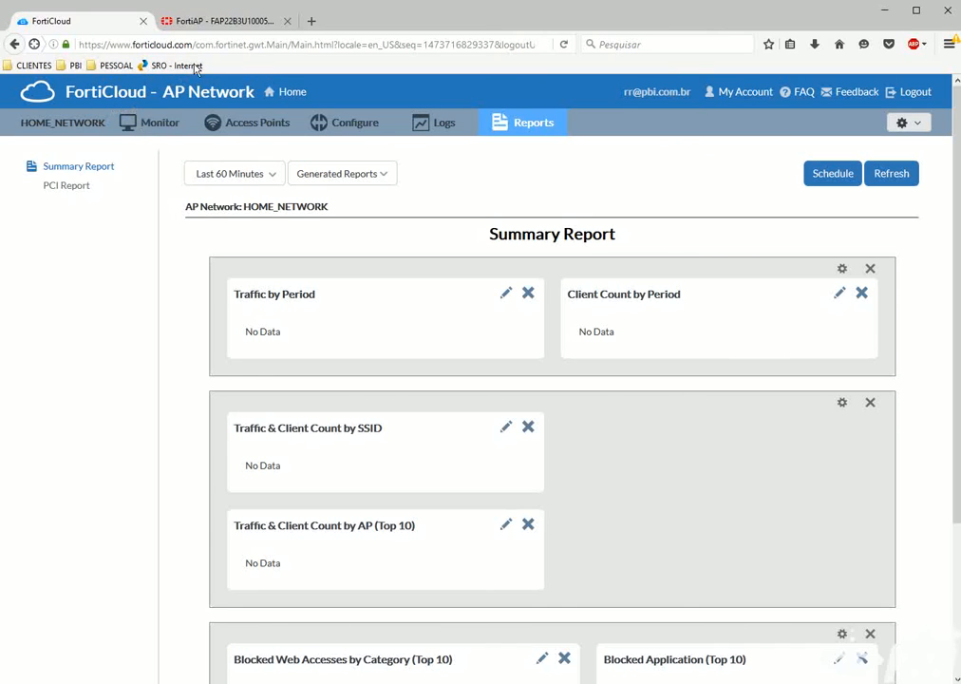
Retry loading 172.21.64.51 in the FortiAP tab twice; it still fails, so return to FortiCloud.
left_click(200, 24)
left_click(267, 470)
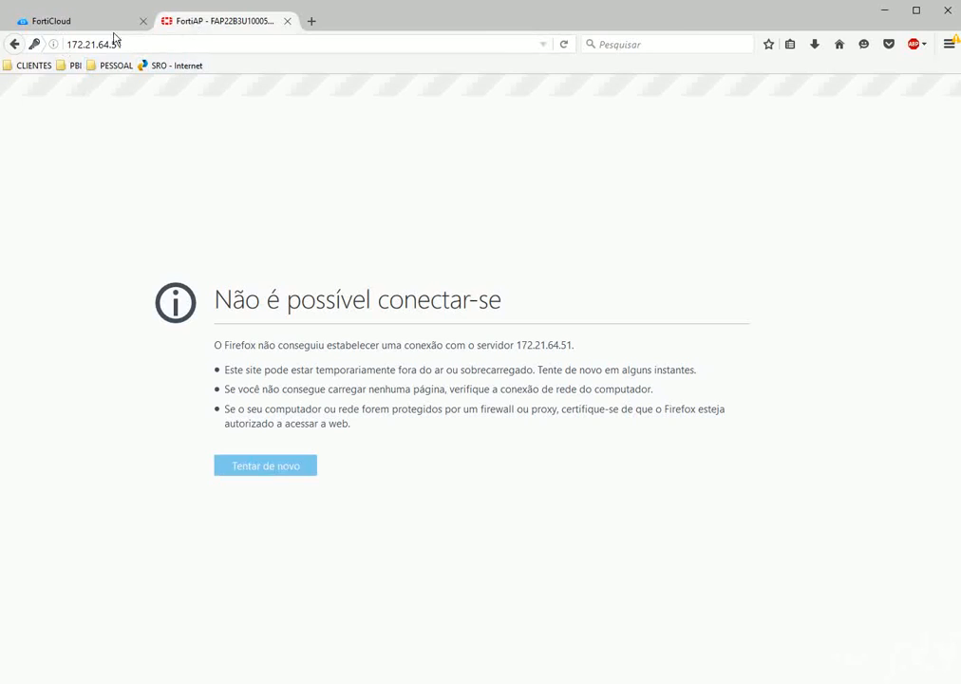
left_click_drag(235, 300, 535, 302)
left_click(535, 302)
left_click(139, 49)
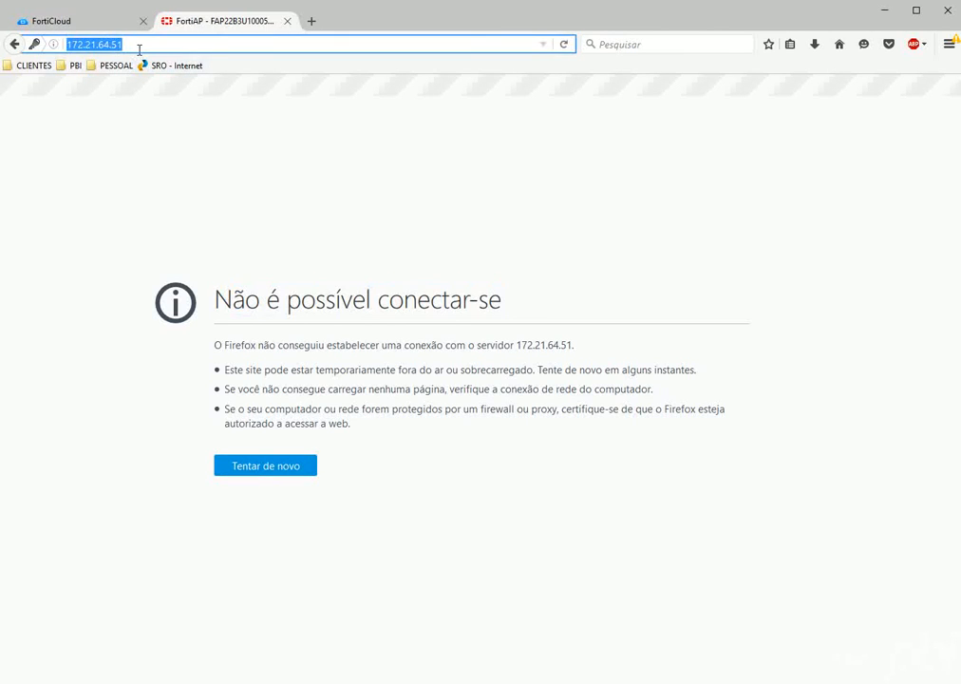
key("Return")
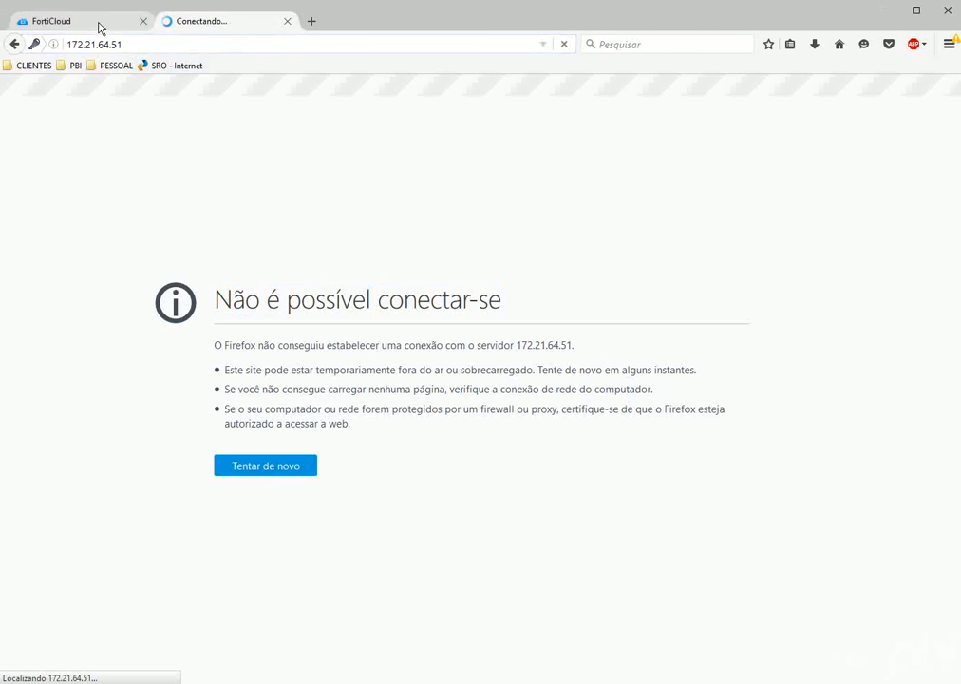
left_click(99, 26)
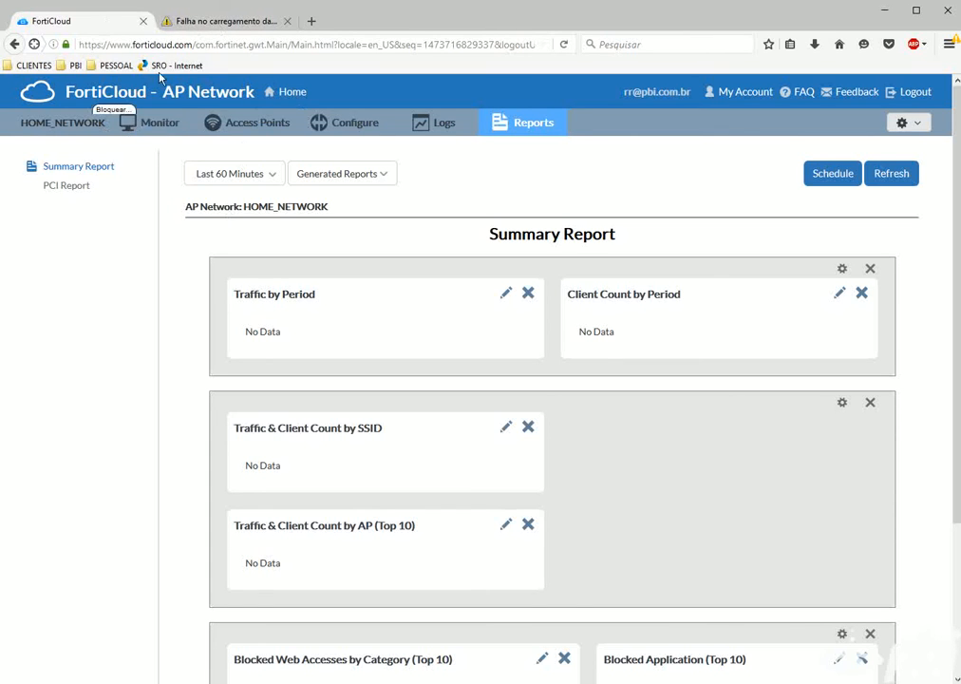
left_click(206, 23)
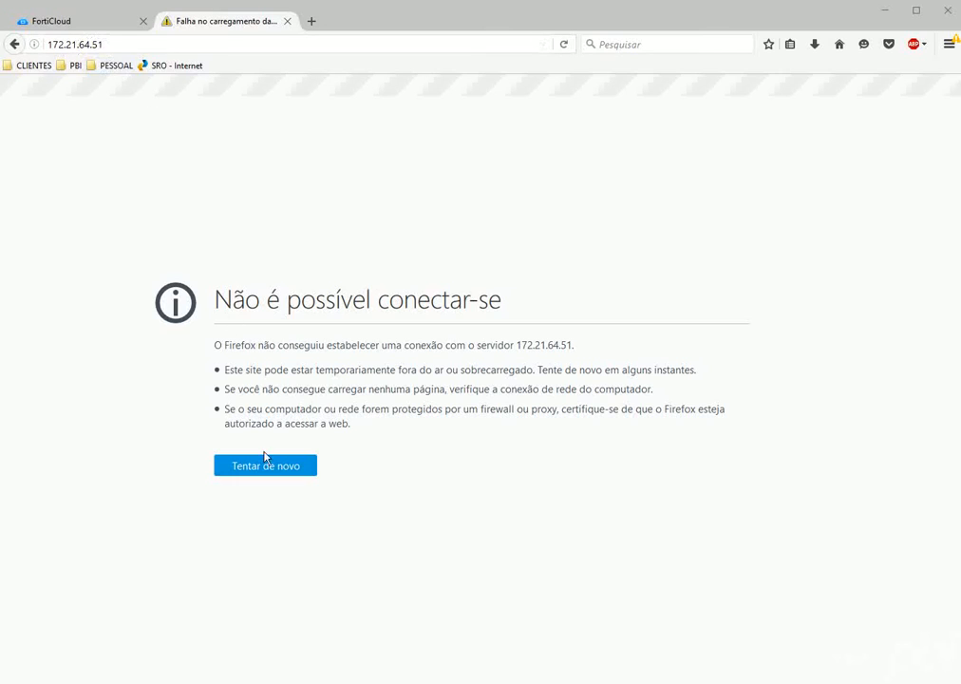
left_click(294, 465)
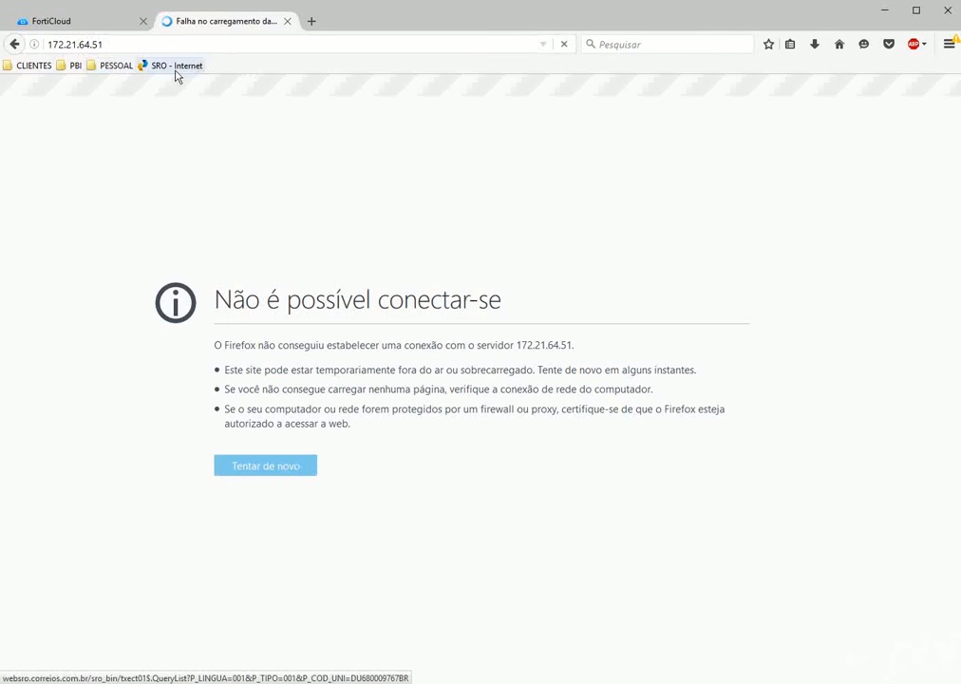
left_click(82, 26)
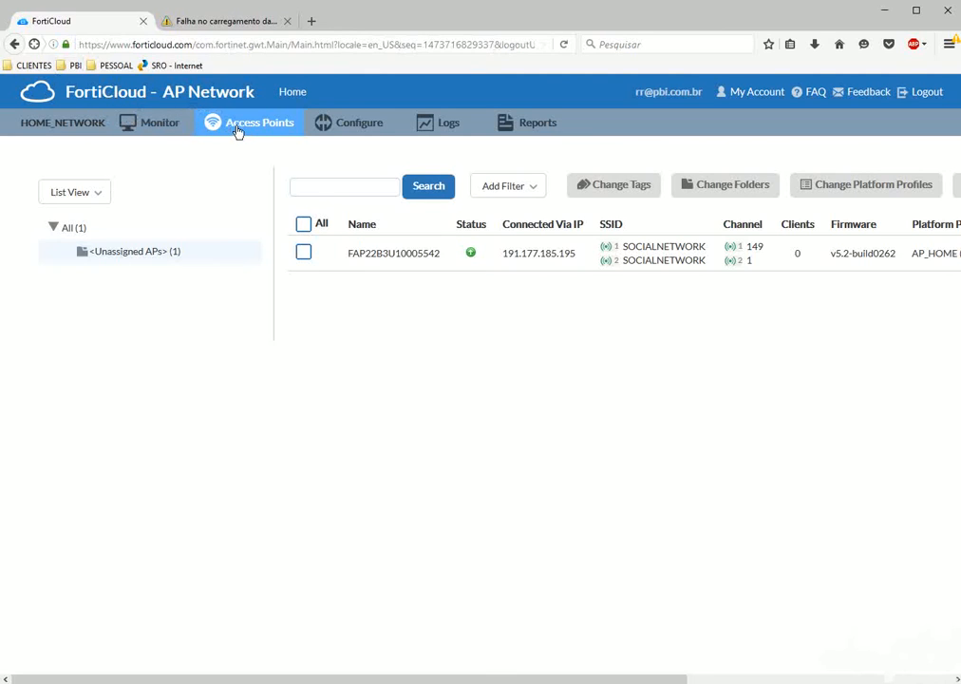
Enable and apply TELNET and HTTP login on the FAP220B, then return to the 172.21.64.51 tab.
left_click_drag(406, 680, 684, 680)
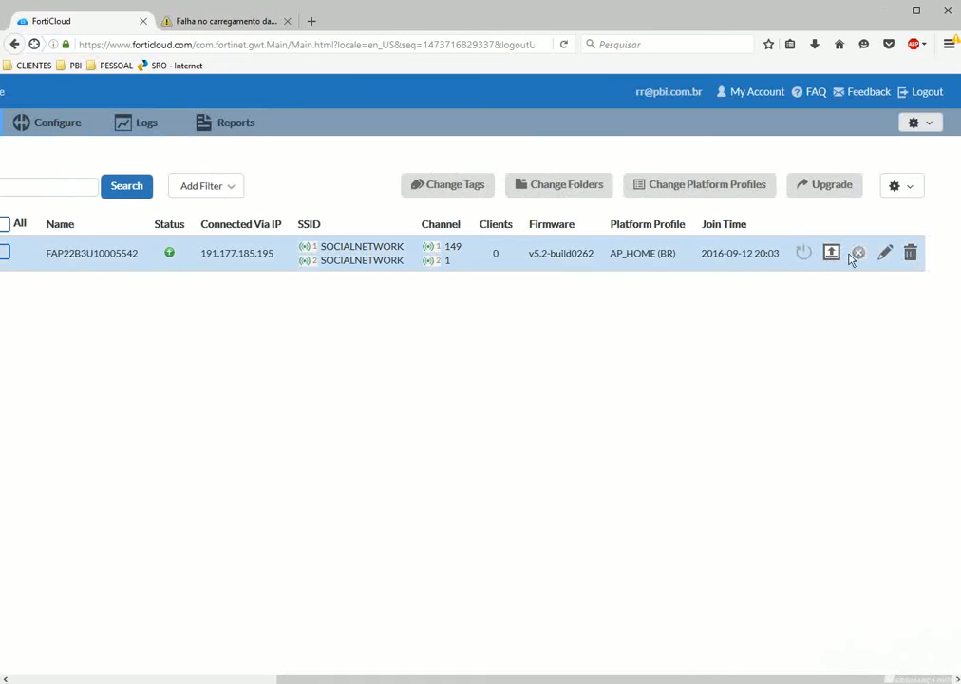
left_click(882, 254)
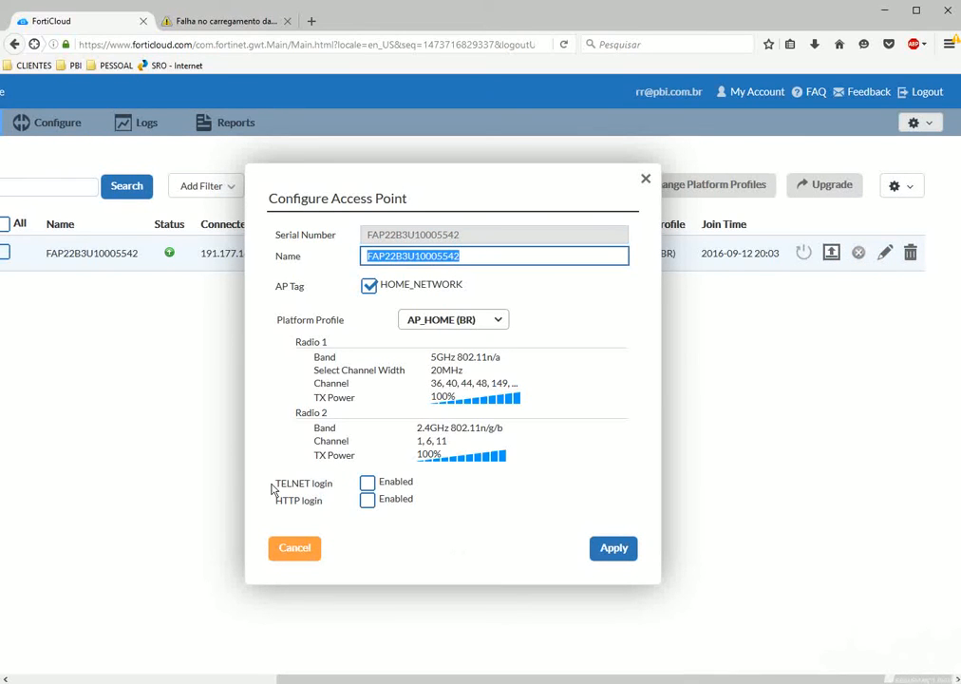
left_click(365, 502)
left_click(367, 483)
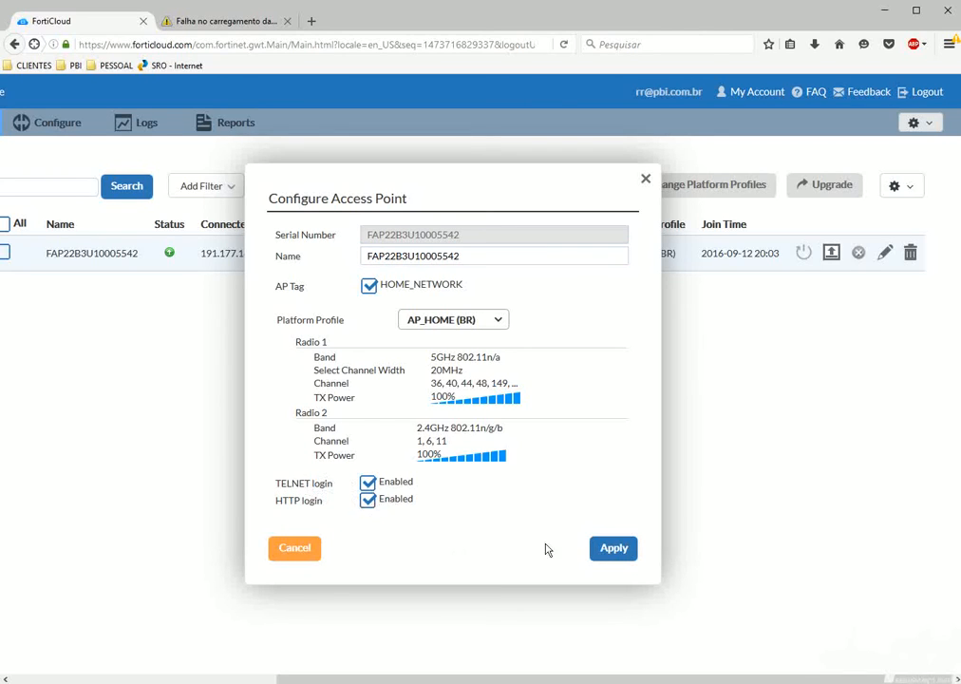
left_click(613, 549)
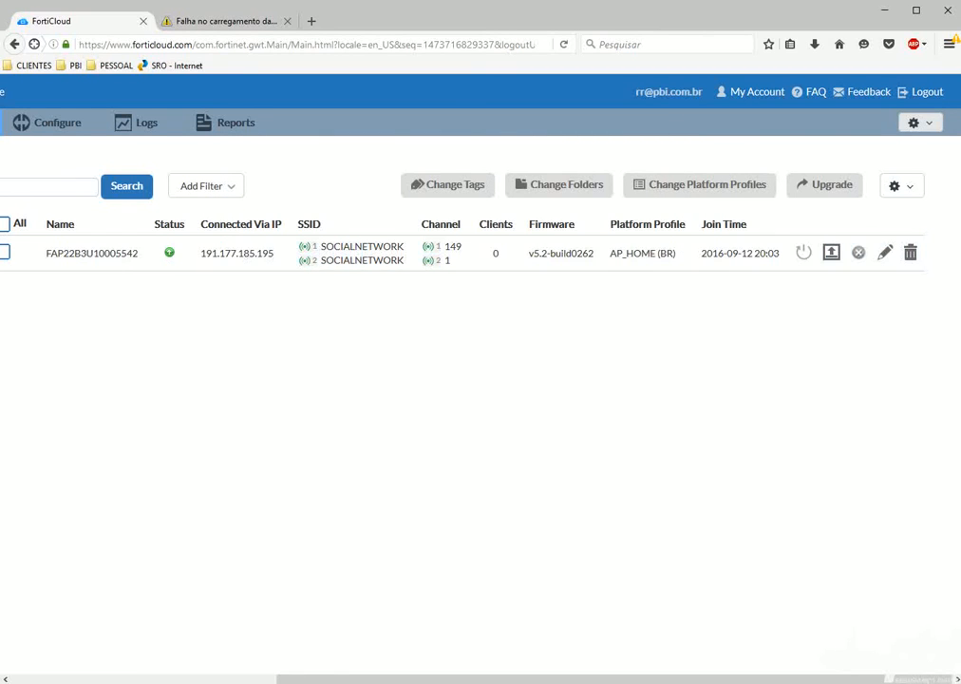
left_click_drag(378, 678, 66, 652)
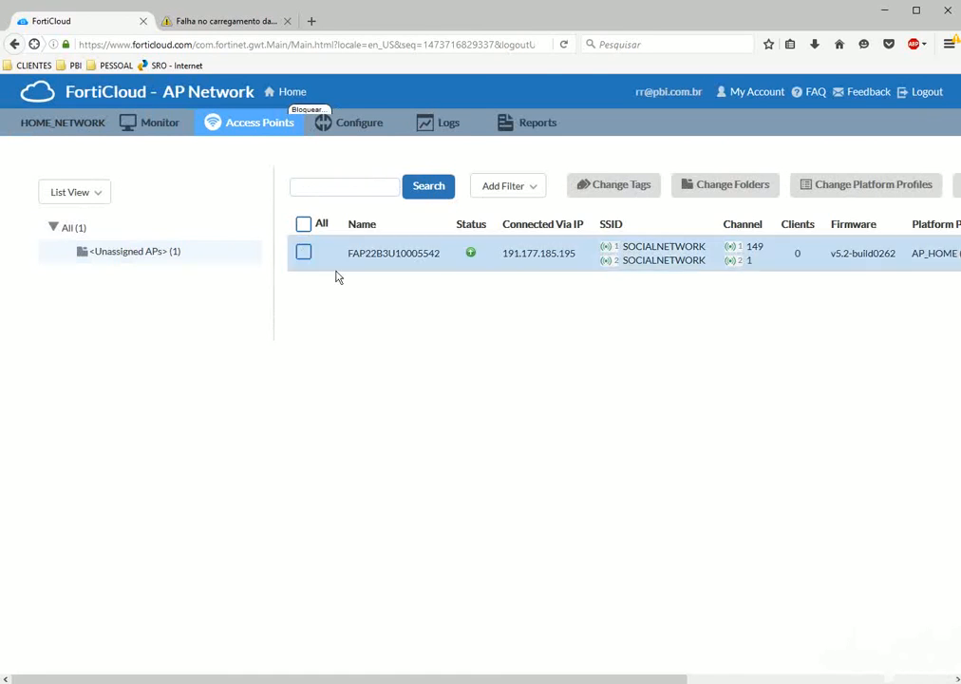
left_click(193, 28)
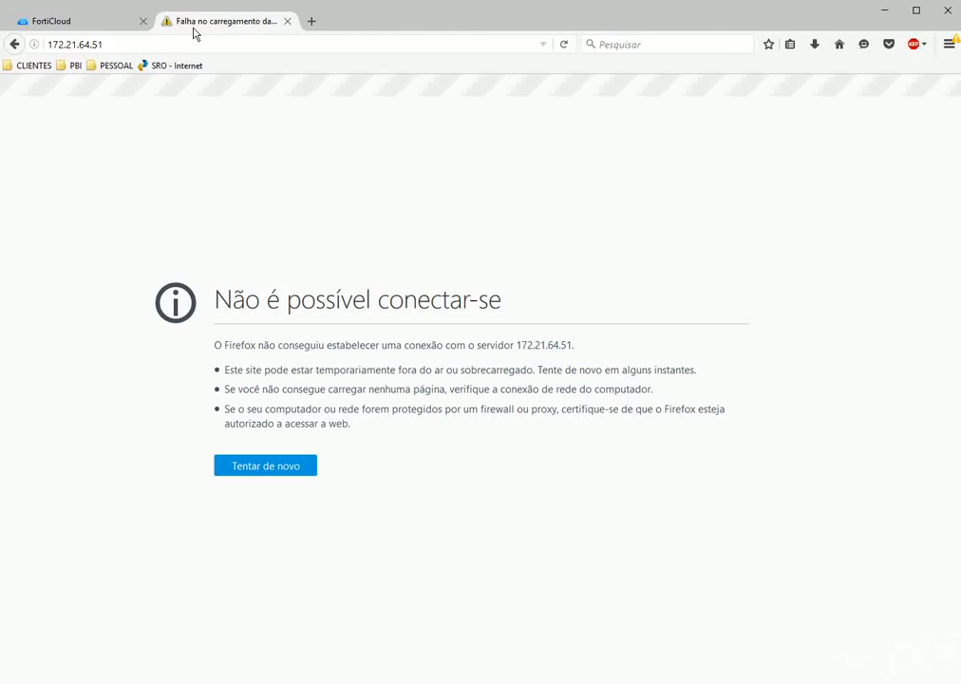
Reload the FortiAP local page and highlight its FortiCloud discovery status and controller IP 208.91.113.118.
left_click(191, 41)
left_click(263, 469)
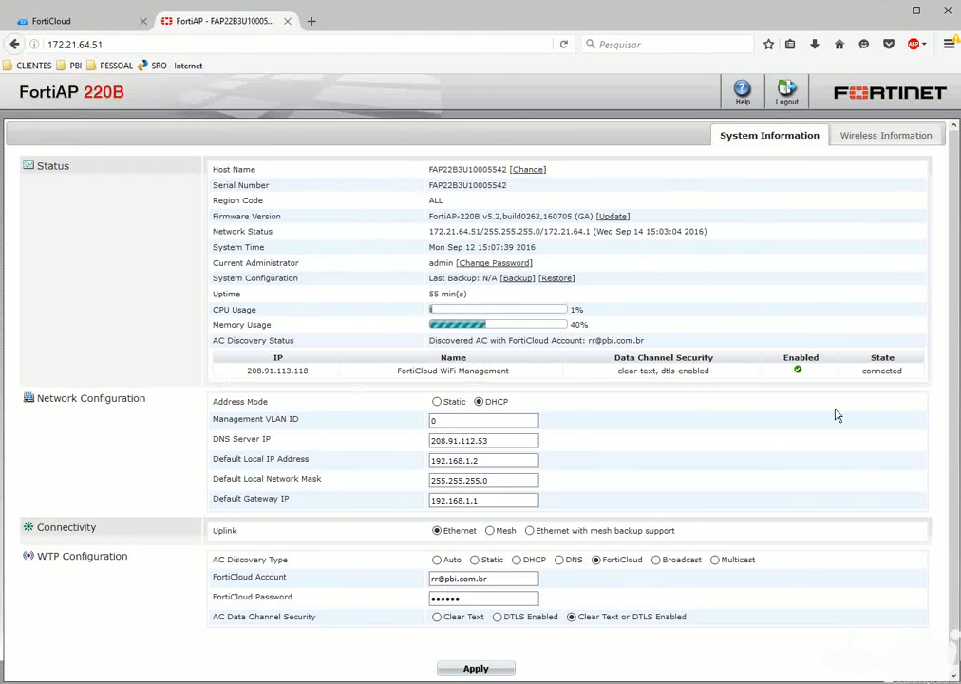
left_click_drag(213, 347, 320, 348)
left_click_drag(507, 342, 650, 342)
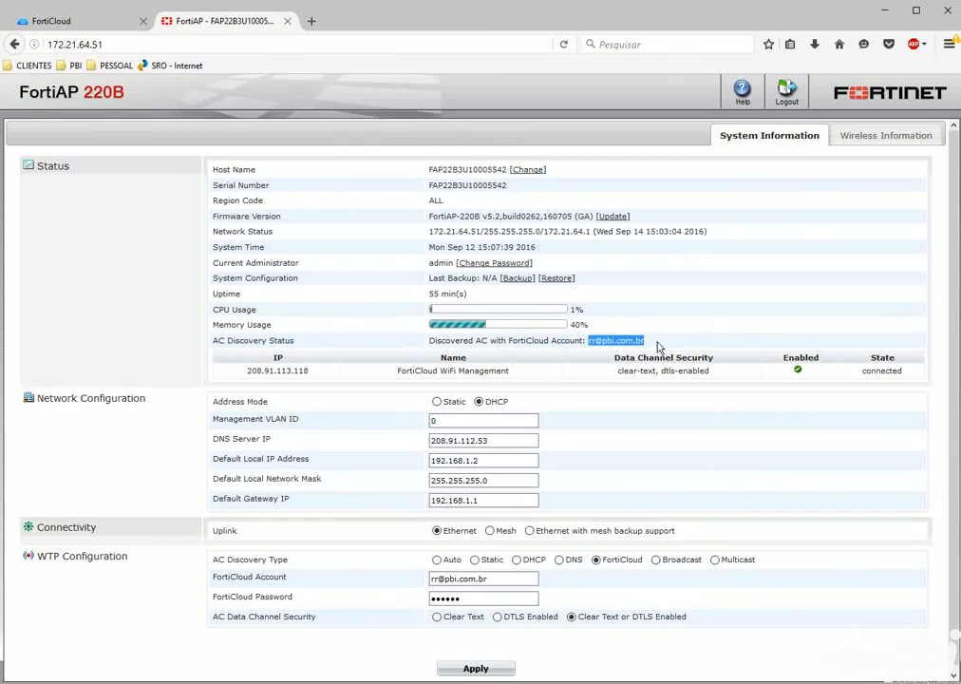
left_click_drag(388, 370, 520, 380)
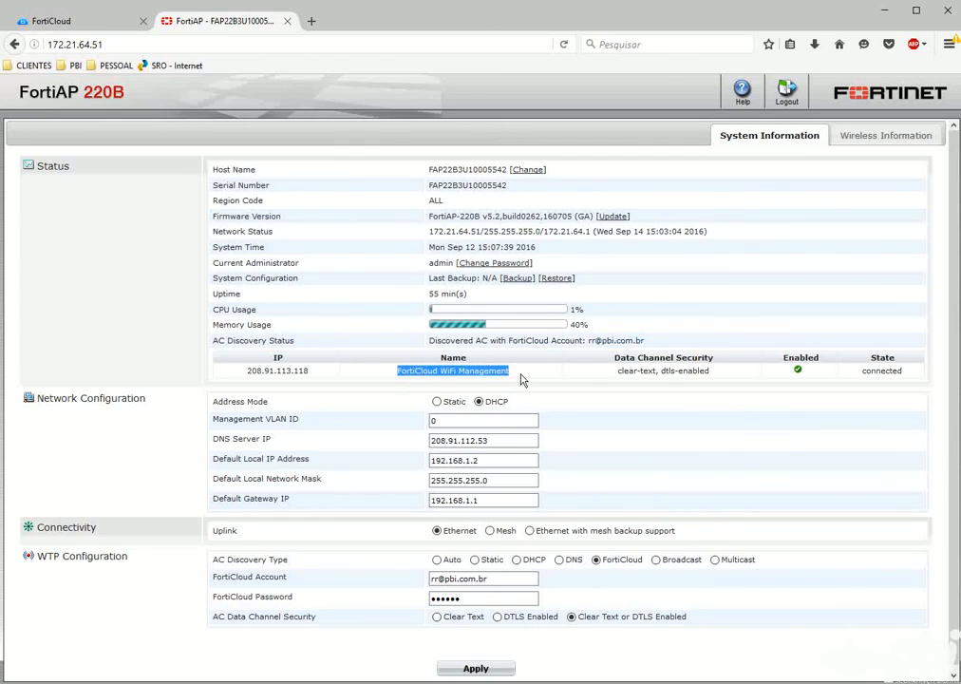
left_click(797, 373)
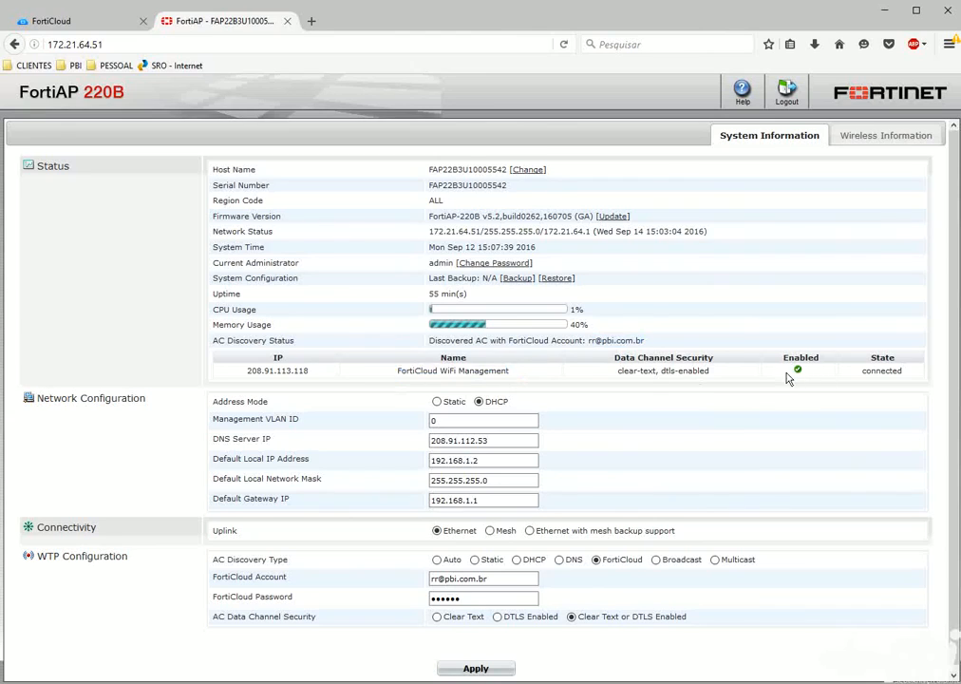
left_click_drag(246, 371, 320, 371)
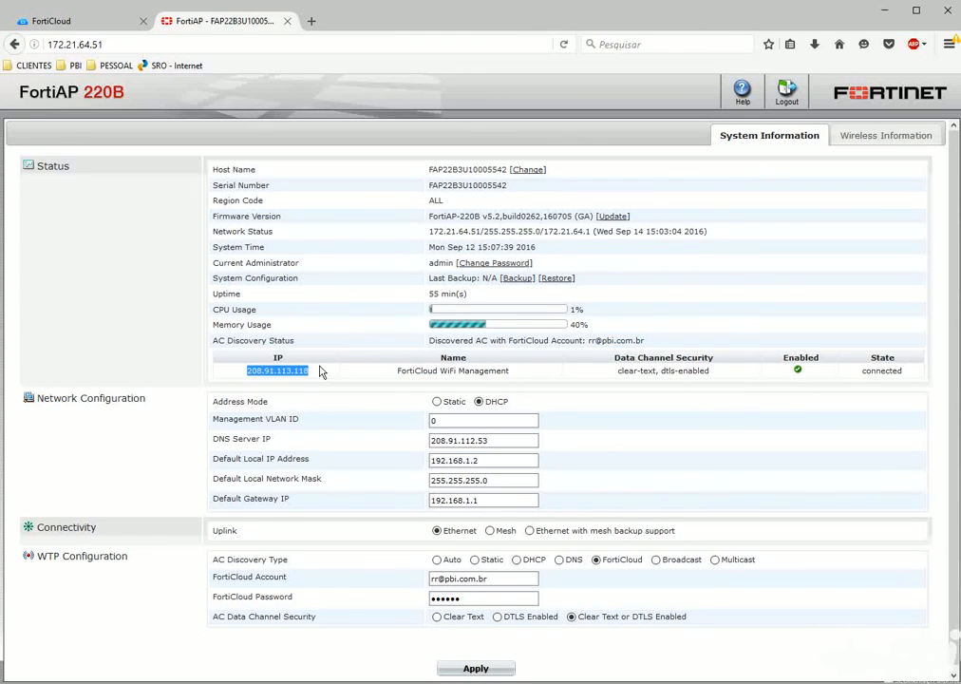
left_click(320, 372)
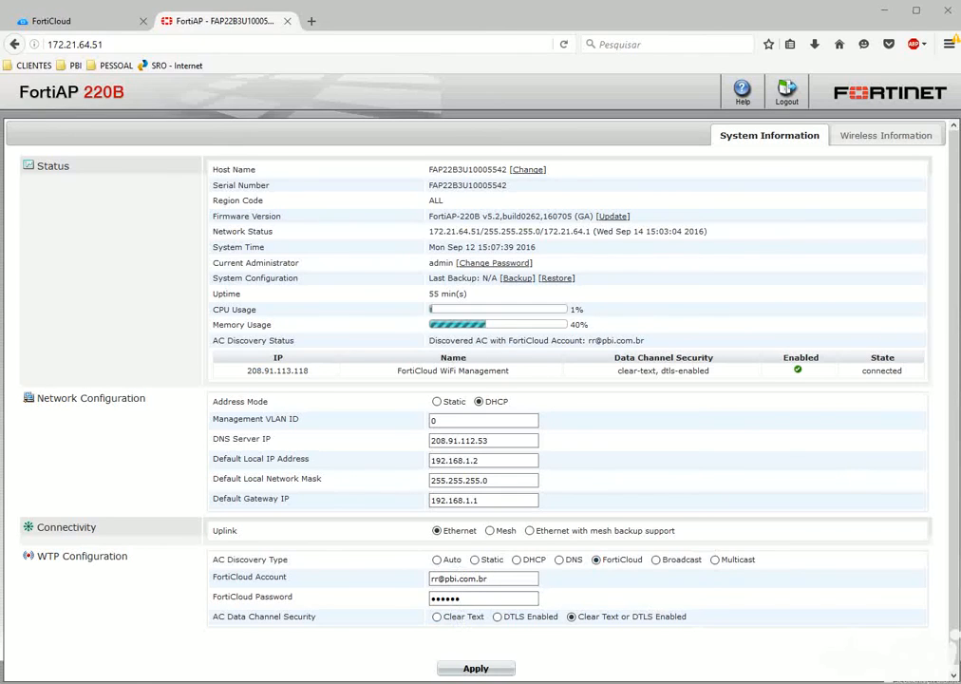
Show Wireless Information with the SOCIALNETWORK SSID on radio 1 and radio 2.
left_click(876, 138)
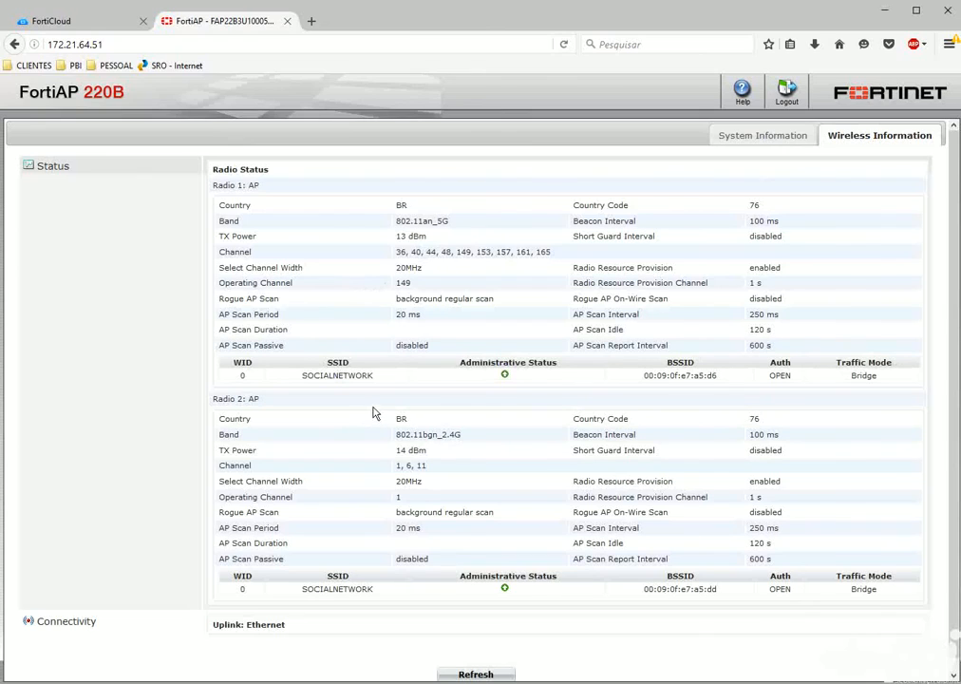
left_click_drag(306, 375, 380, 381)
left_click_drag(306, 589, 377, 590)
left_click(383, 595)
Choose Facebook on the phone's 'Bem vindo ao Social Login' captive portal.
left_click(731, 139)
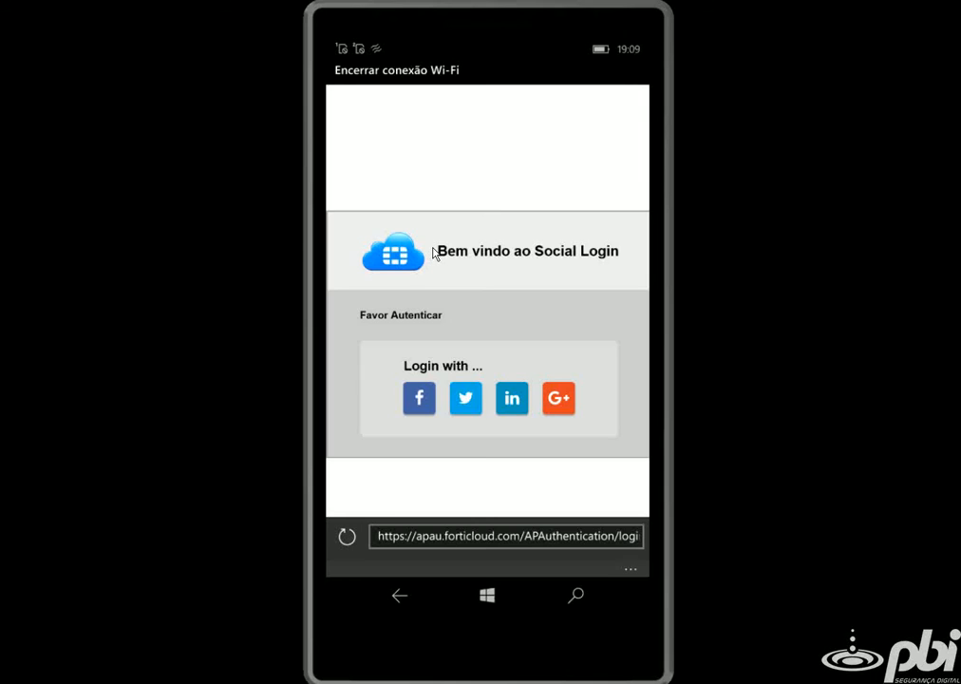
scroll(433, 252, "down", 2)
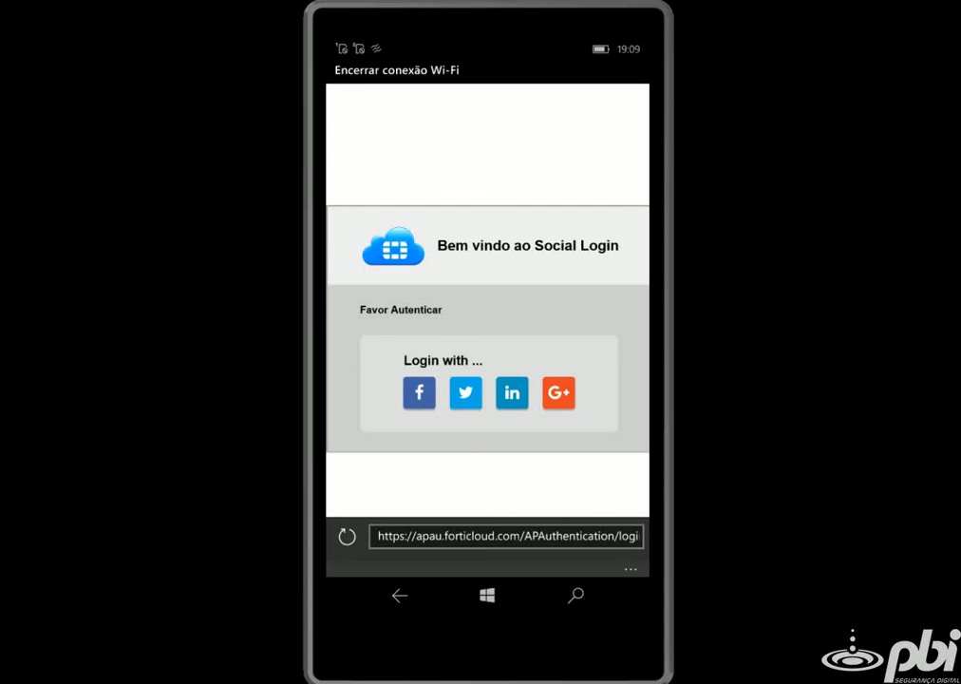
left_click(419, 393)
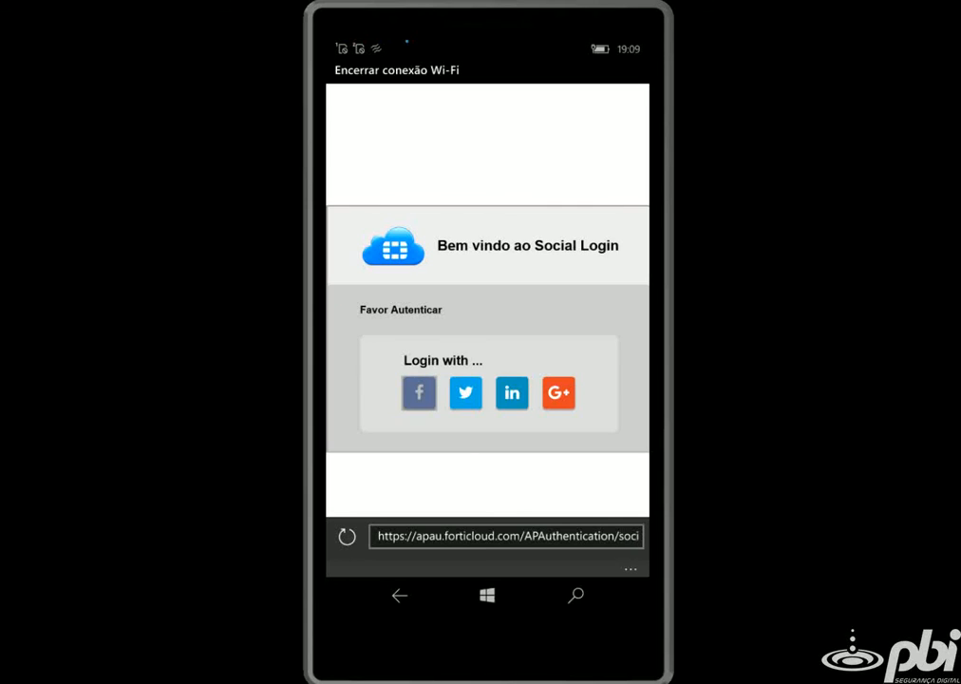
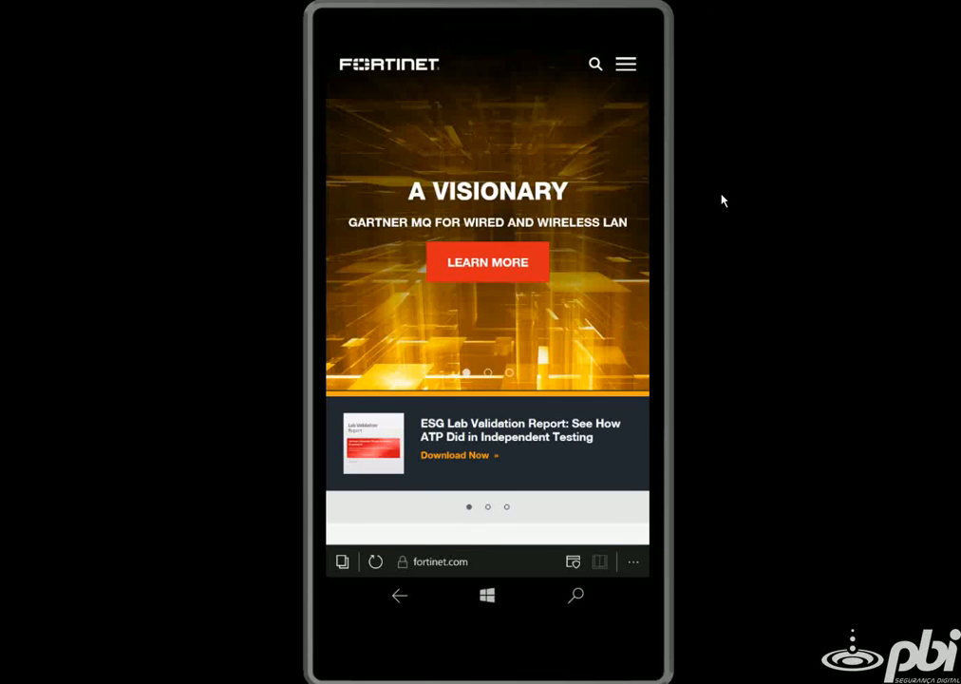
Scroll the Access Points list to see FAP22B3U10005542 online, serving SOCIALNETWORK with 1 client.
scroll(487, 292, "down", 5)
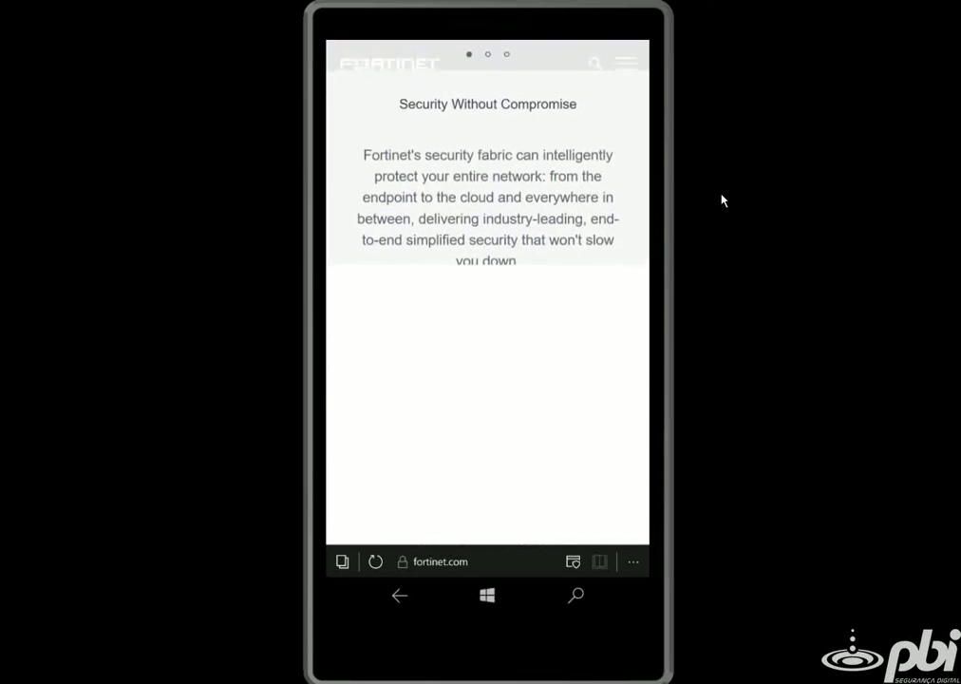
scroll(488, 292, "up", 5)
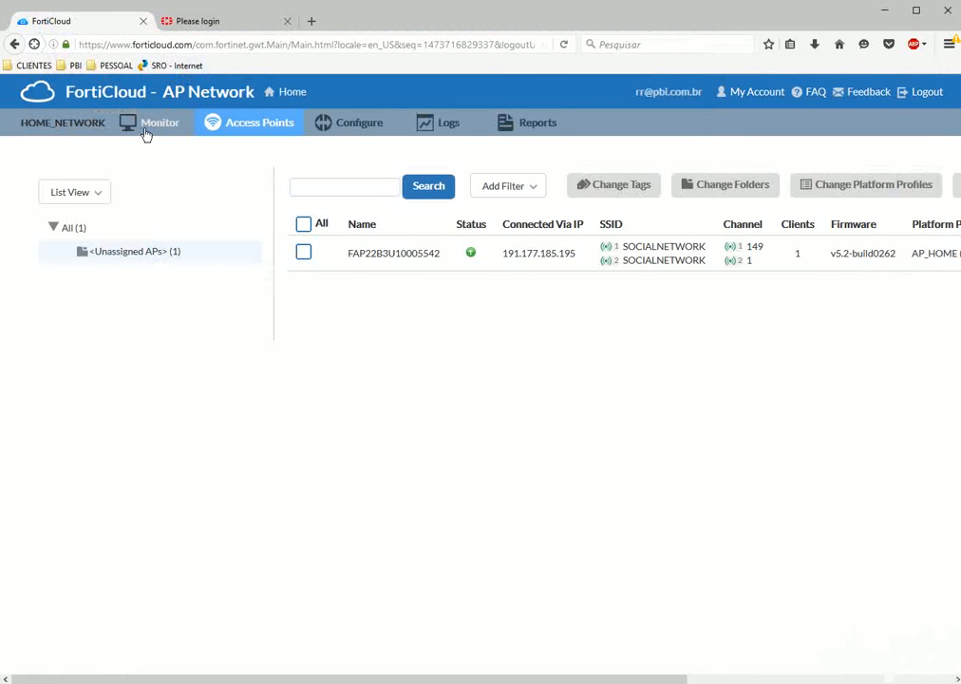
Review the SOCIALNETWORK client at 172.21.64.52 in Monitor, then switch to the Logs section.
left_click(148, 129)
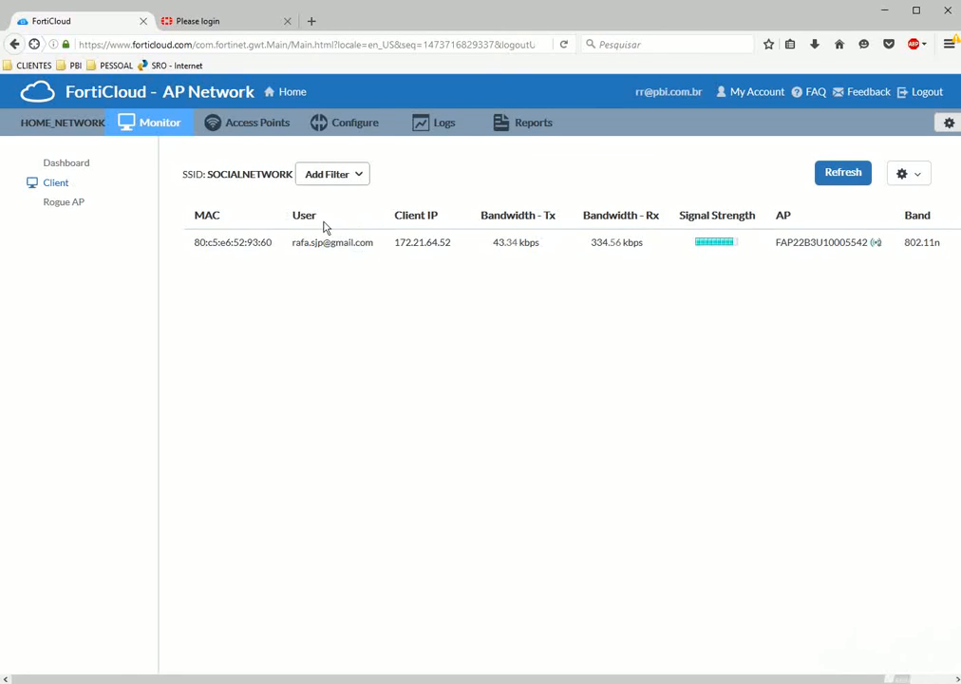
left_click(440, 127)
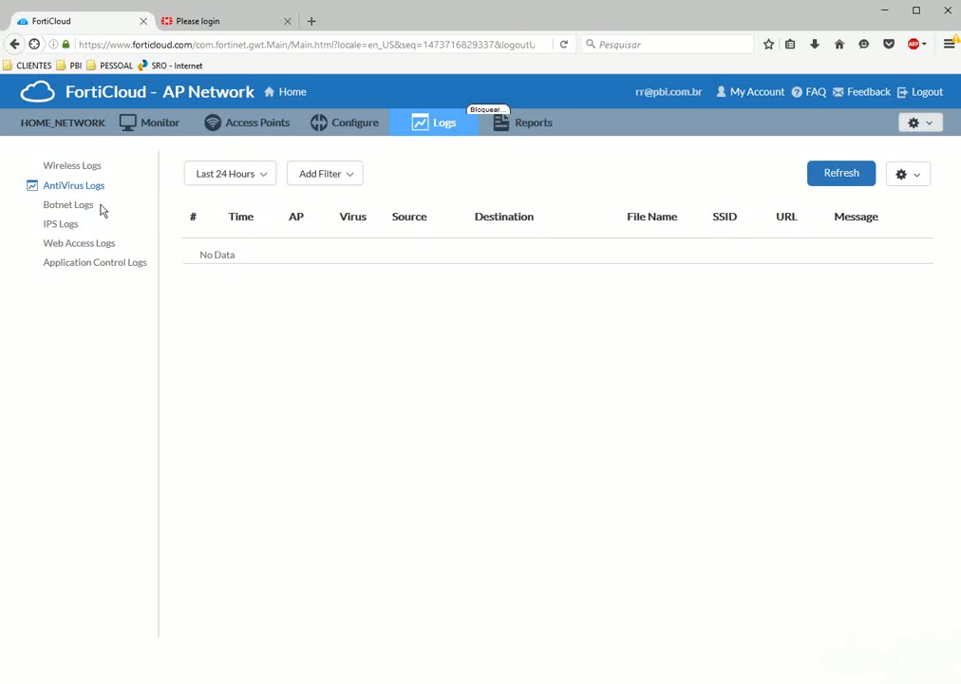
Browse the log types, then inspect the Wireless Logs captive-portal authentication entry before opening Reports.
left_click(70, 245)
left_click(55, 228)
left_click(65, 203)
left_click(65, 186)
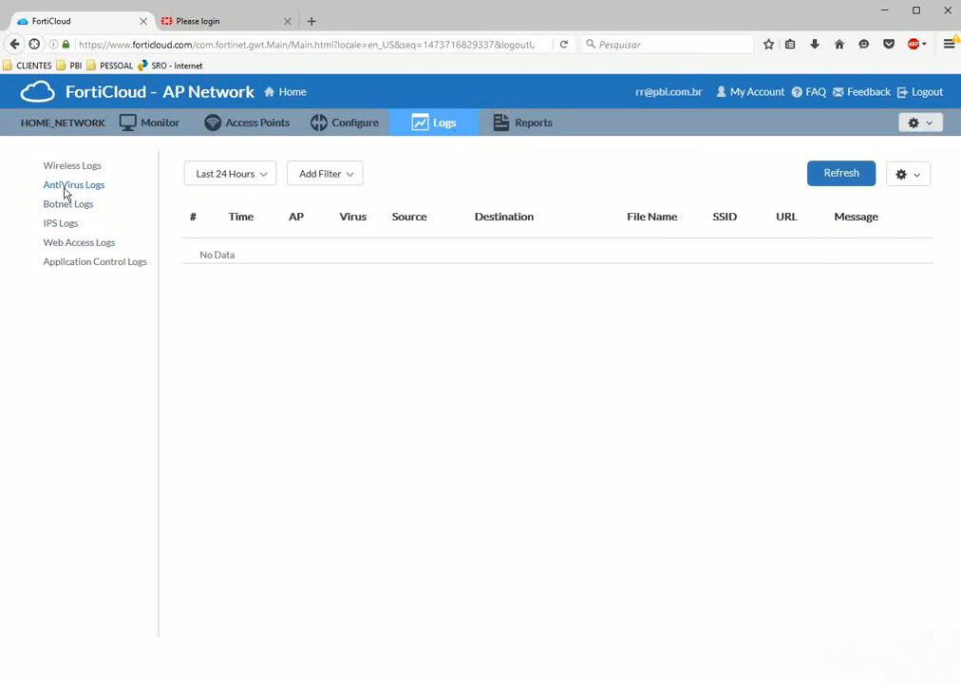
left_click(71, 167)
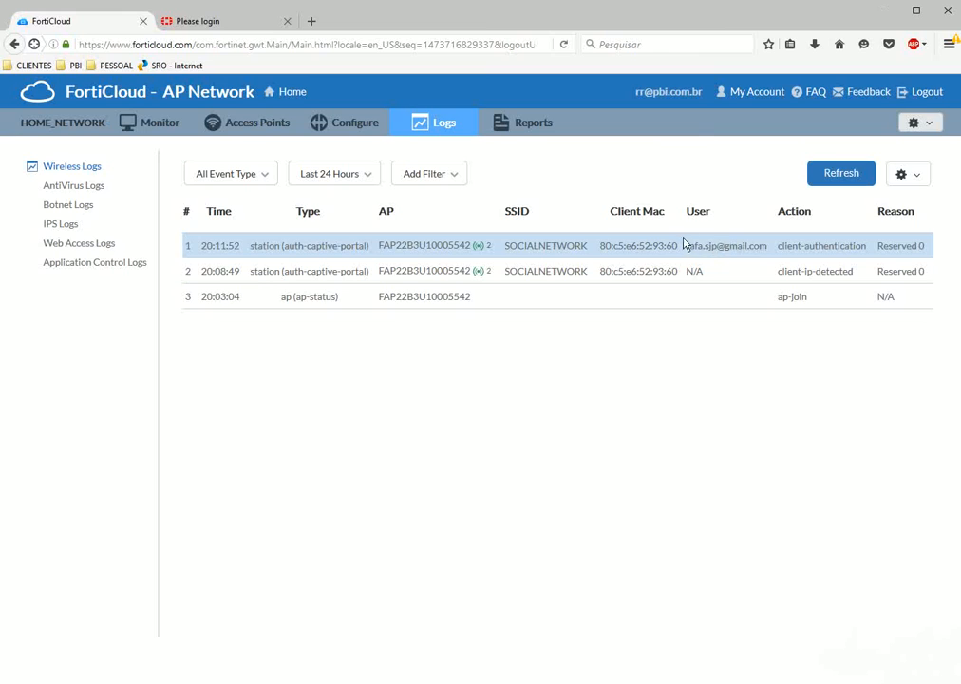
left_click_drag(804, 249, 352, 247)
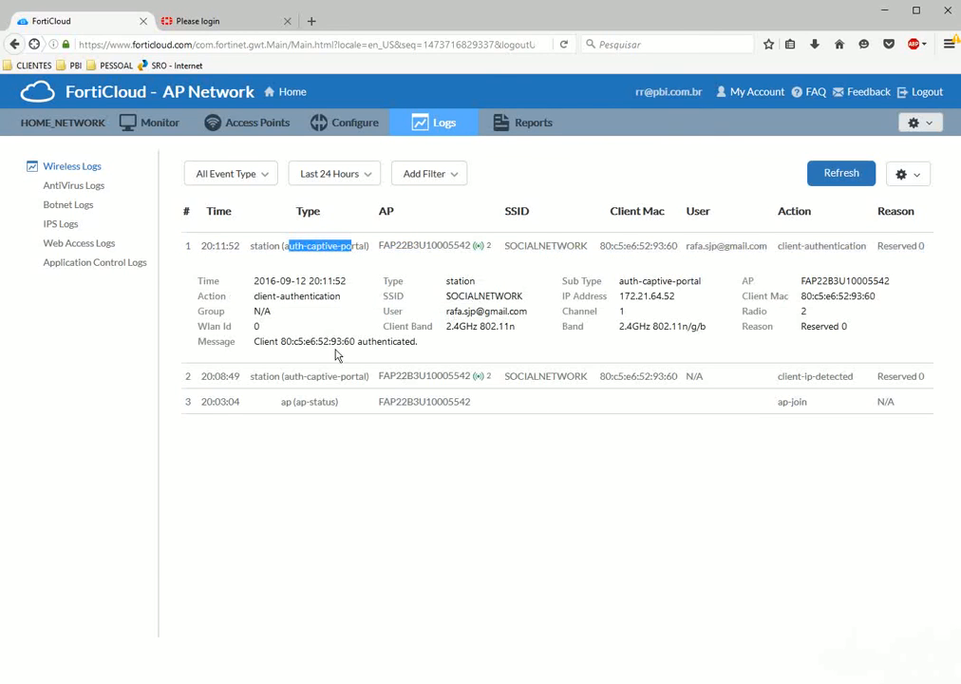
left_click(511, 132)
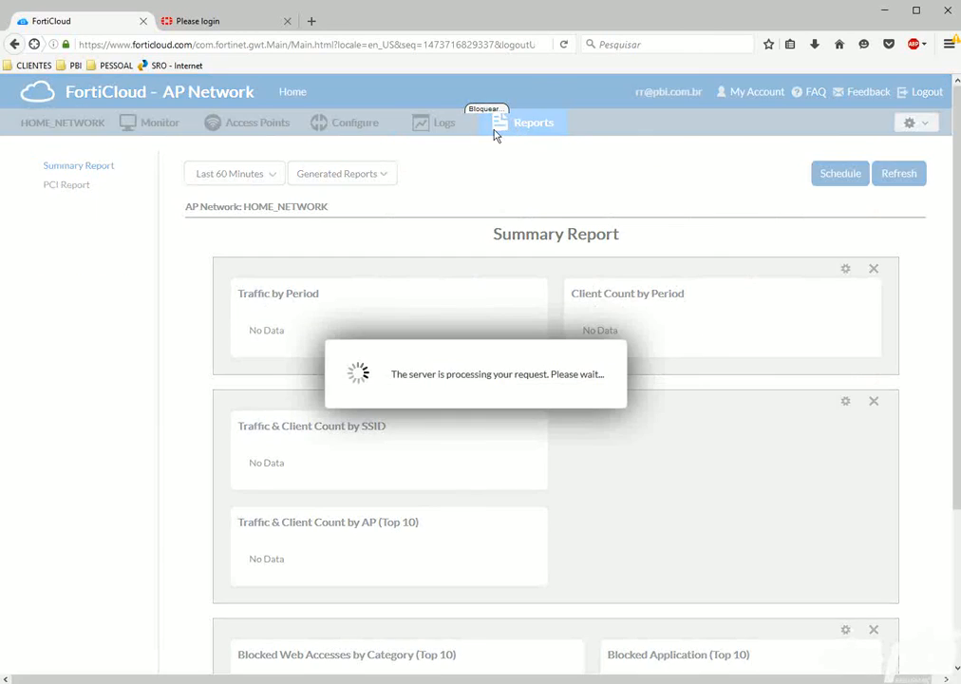
Scroll through the Summary Report's traffic and client charts, then return to the Monitor client list.
scroll(481, 470, "down", 5)
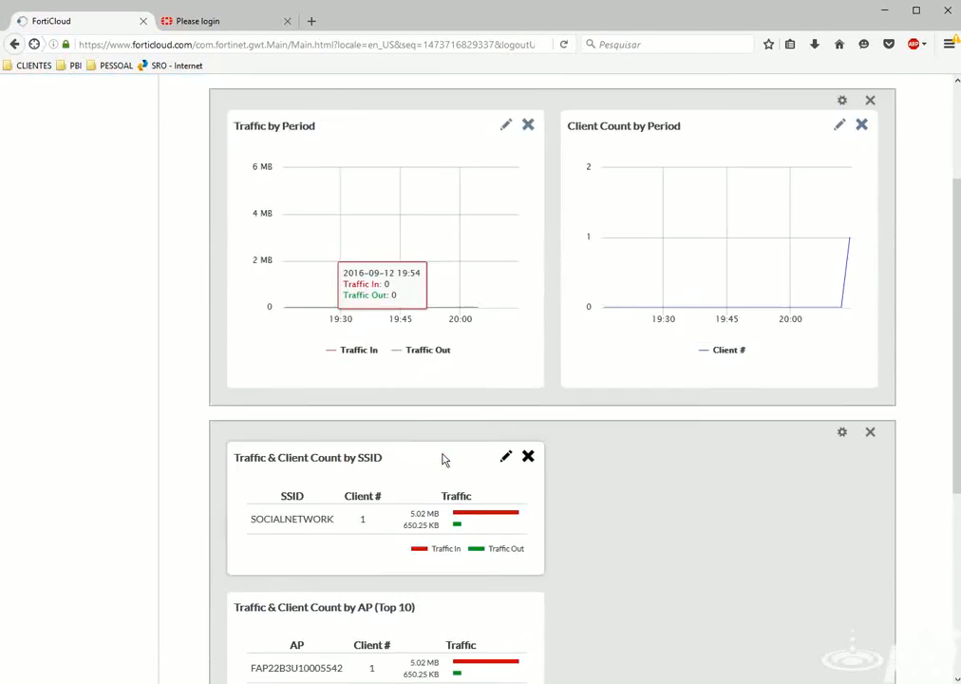
scroll(326, 459, "down", 2)
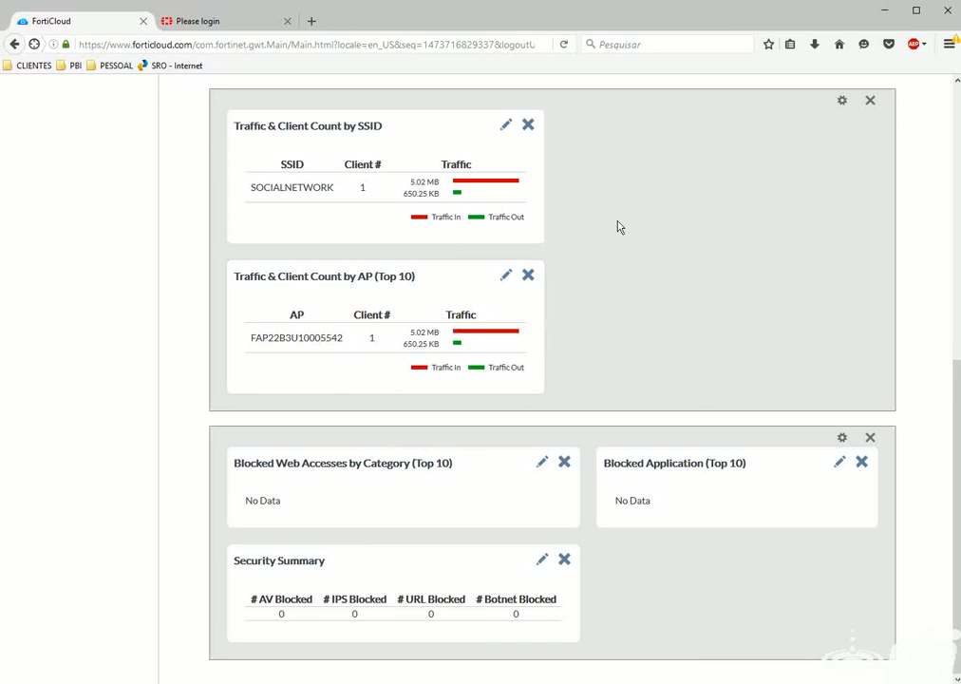
scroll(553, 516, "up", 5)
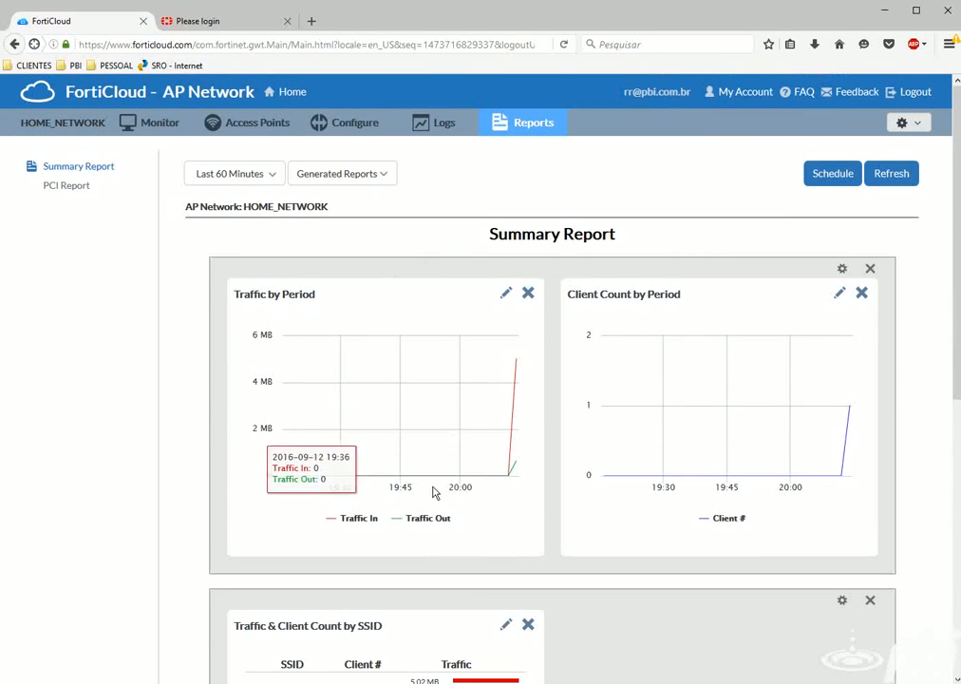
left_click(157, 135)
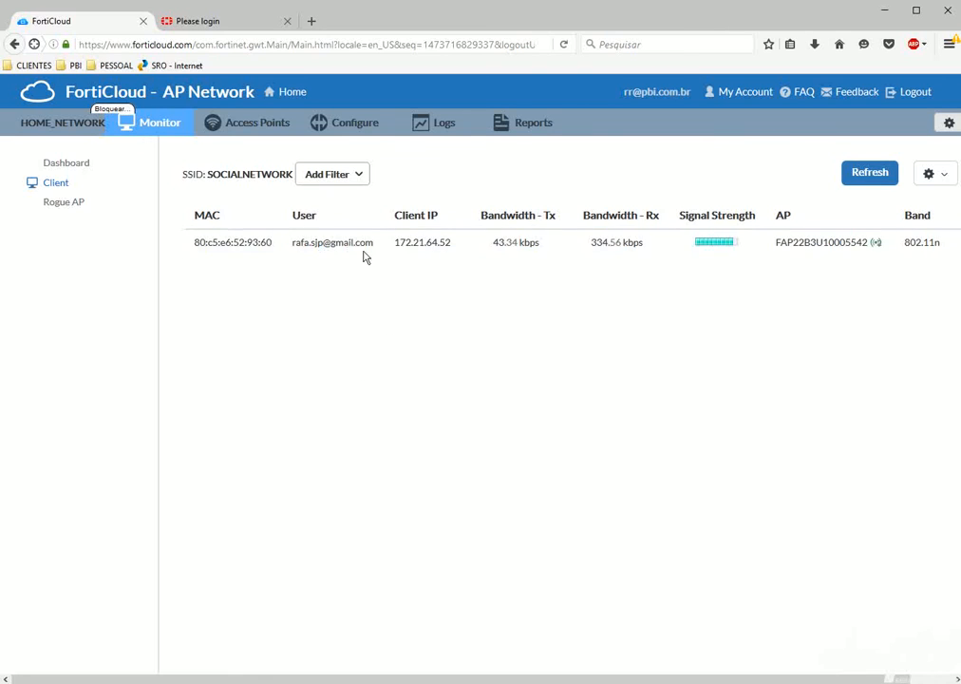
Log in to the FortiAP at 172.21.64.51 with the admin credentials, then return to FortiCloud's Access Points.
left_click(210, 24)
type("admin")
key("Return")
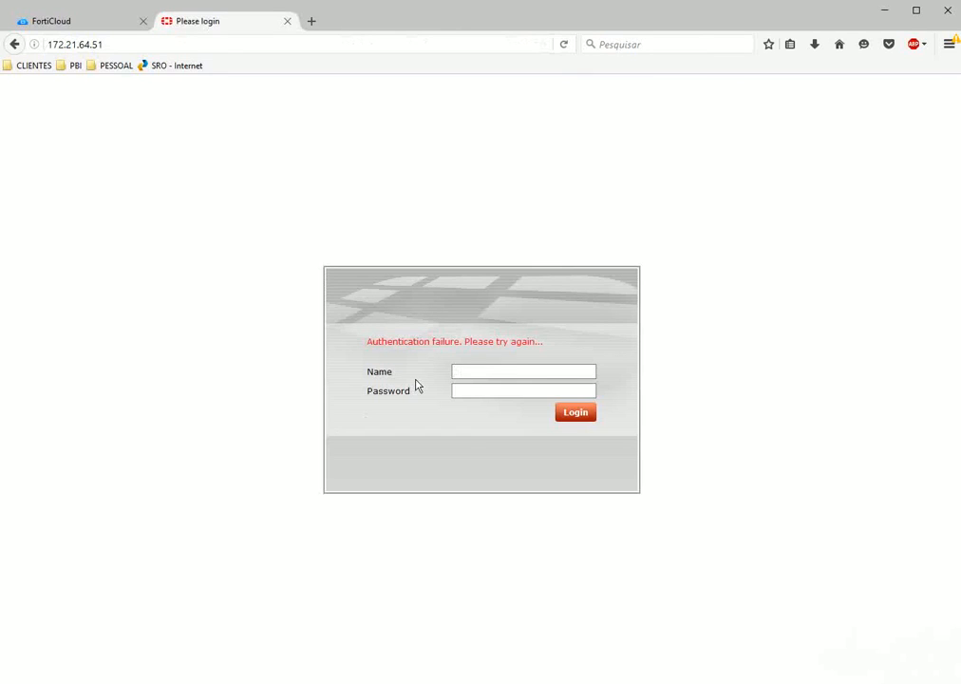
left_click(520, 374)
type("admin")
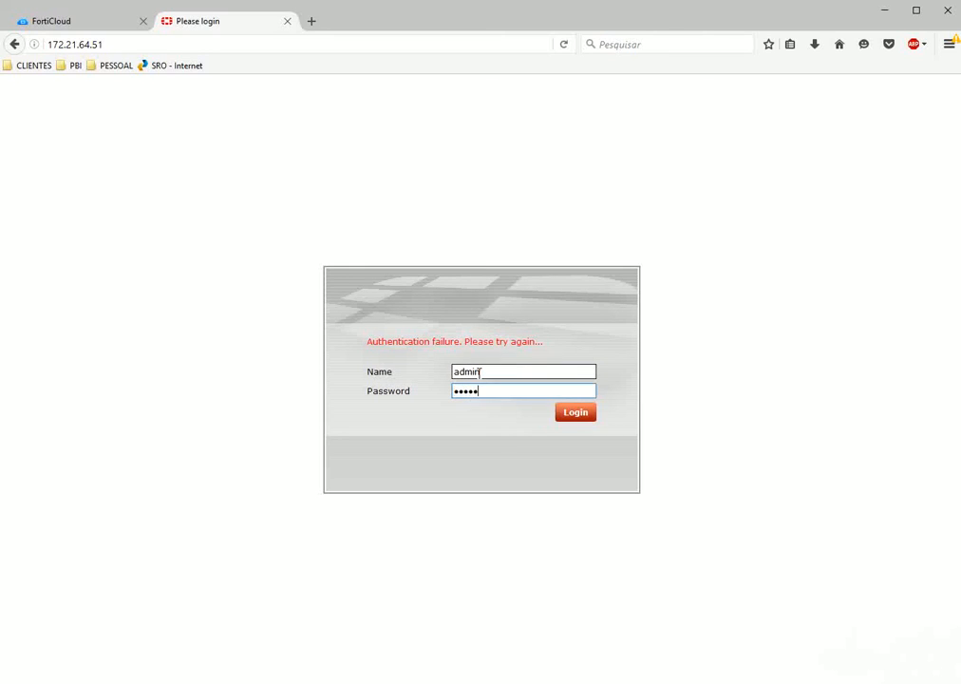
key("Return")
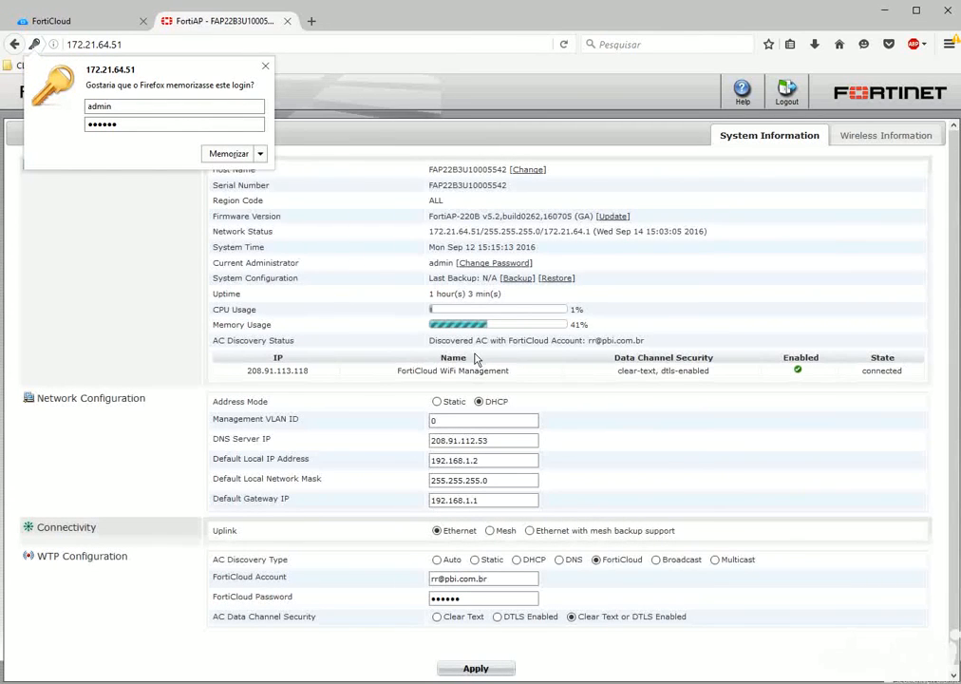
left_click(265, 65)
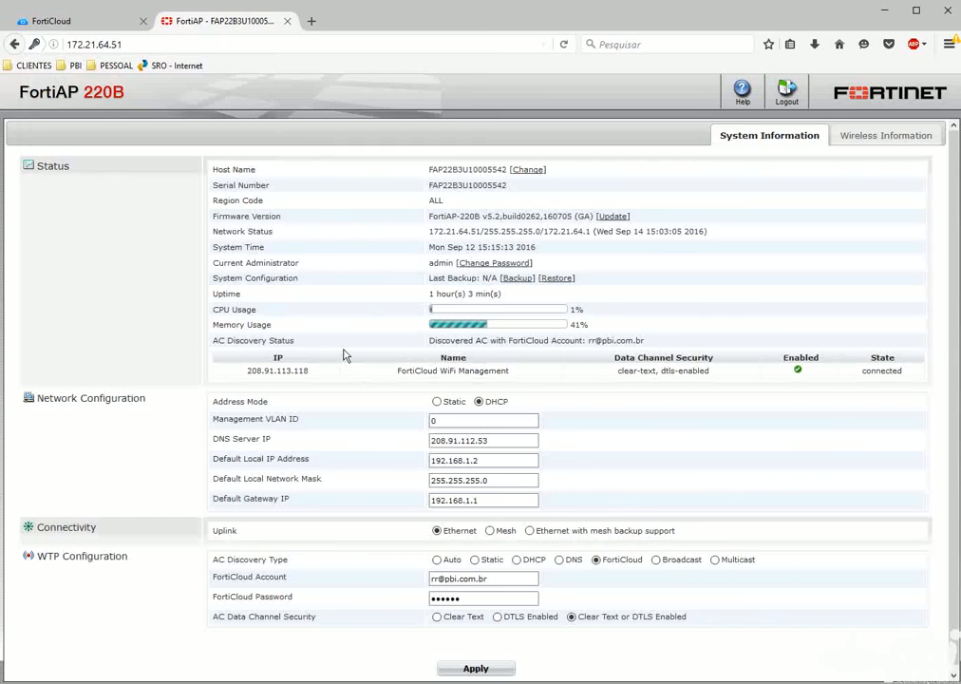
left_click(76, 21)
left_click(263, 124)
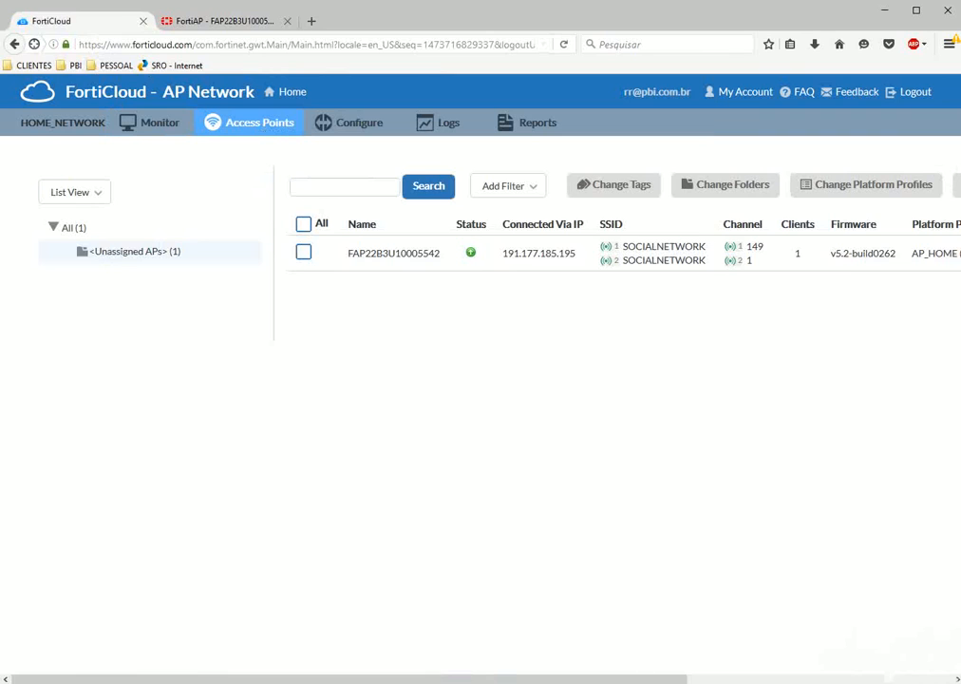
Disable TELNET and HTTP login in the access point's configuration and apply it.
left_click_drag(624, 680, 755, 680)
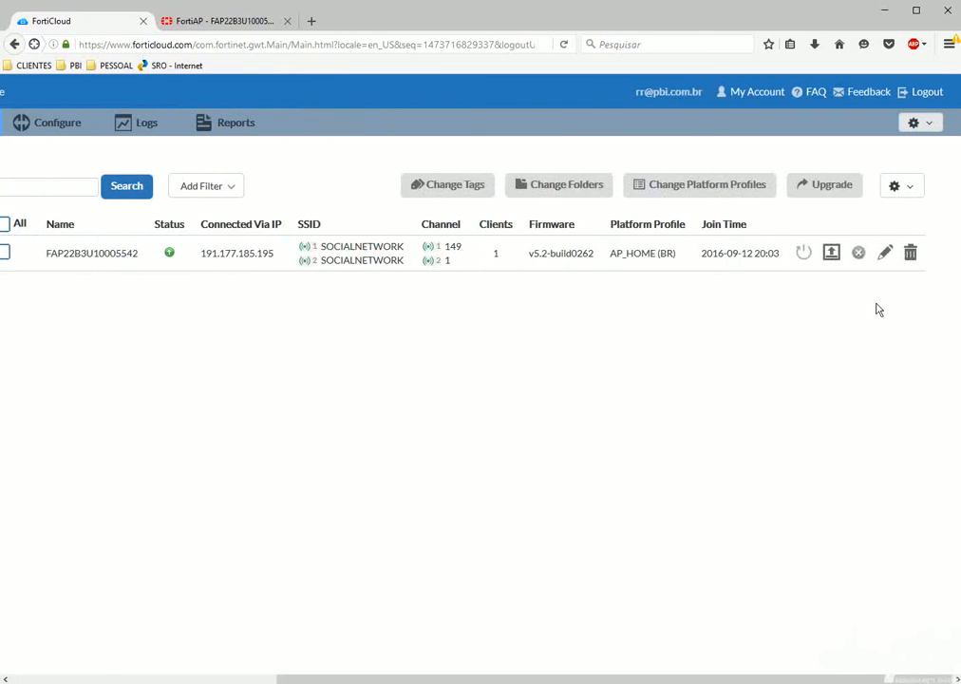
left_click(885, 252)
left_click(367, 483)
left_click(367, 500)
left_click(619, 551)
Reload 172.21.64.51 to confirm the local page no longer connects, then go back to FortiCloud.
left_click(218, 21)
left_click(215, 41)
key("Return")
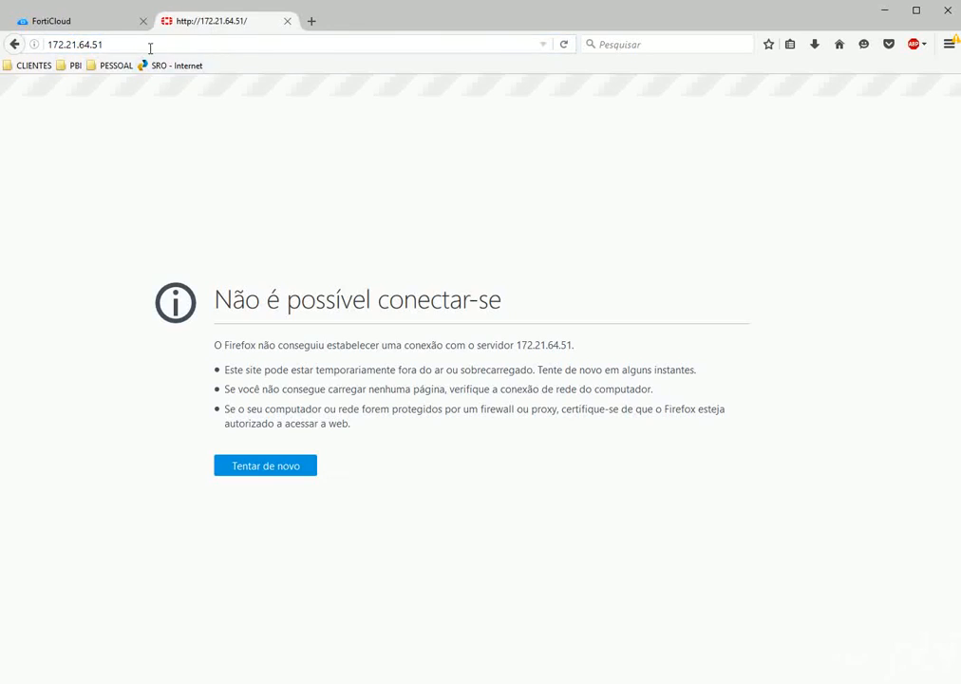
left_click(71, 23)
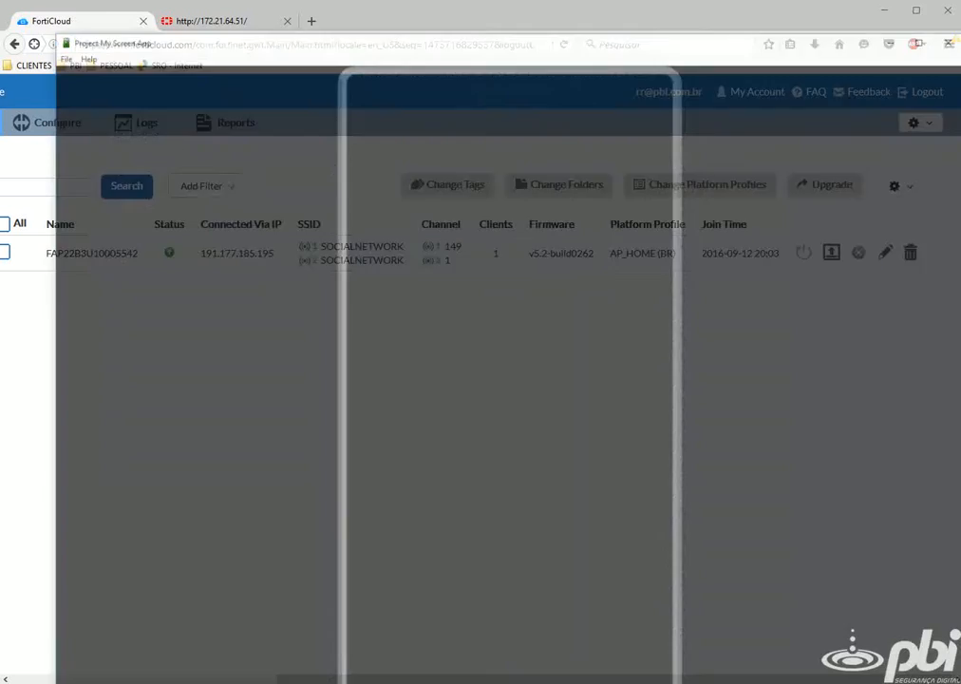